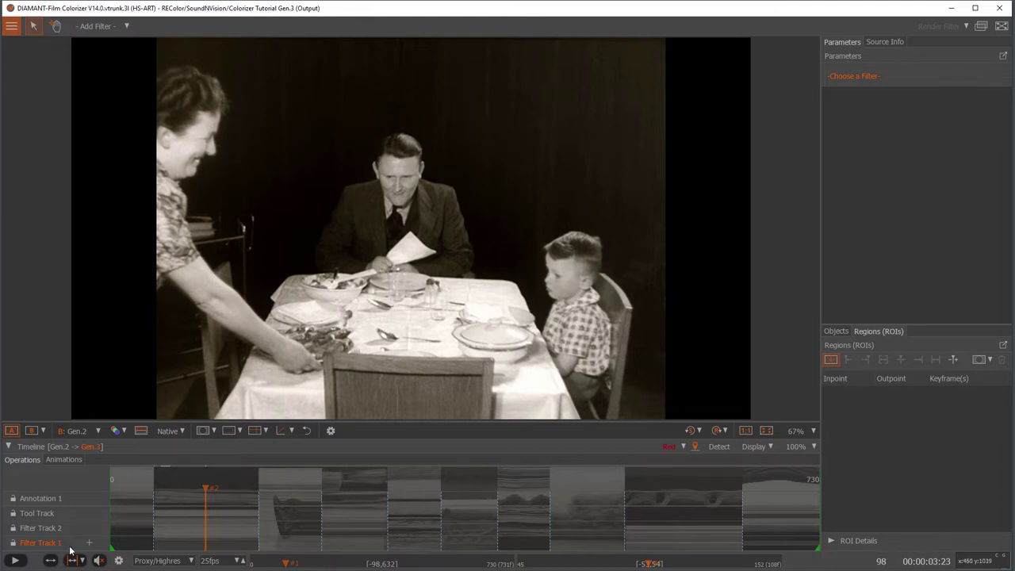
Scrub the clip back and forth and stop at frame 98, where the woman serves the plate.
left_click(15, 560)
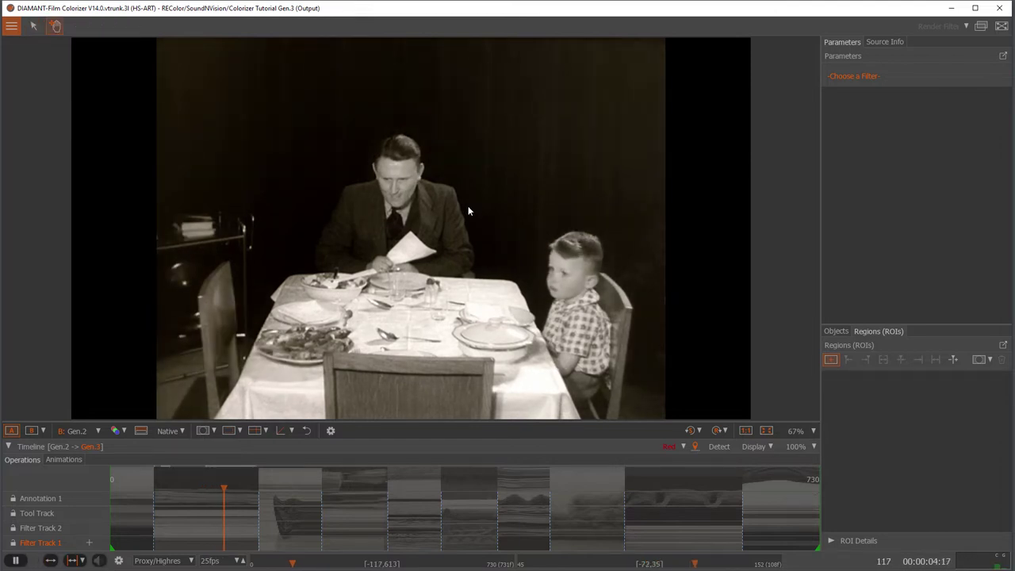
key("j")
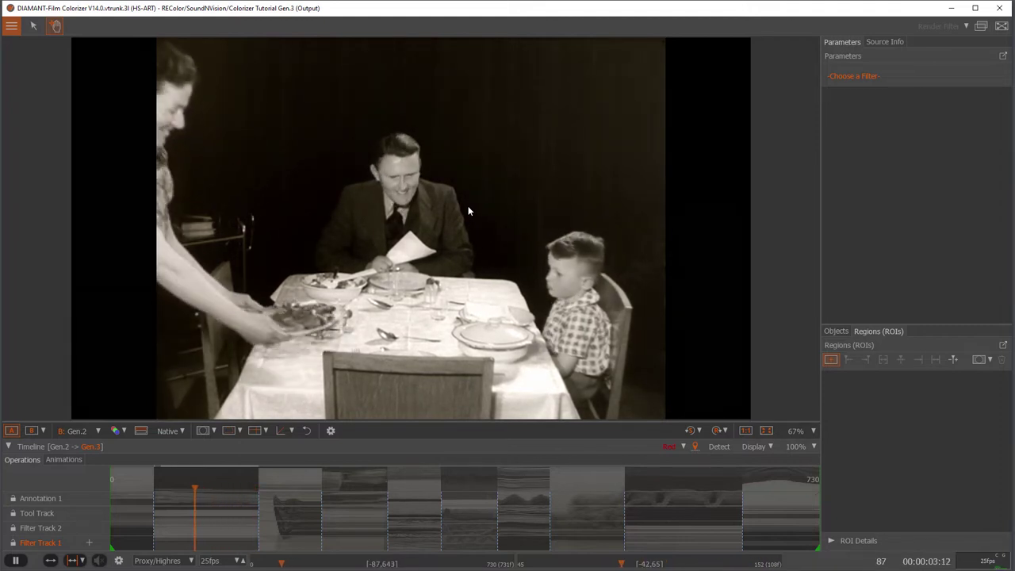
key("l")
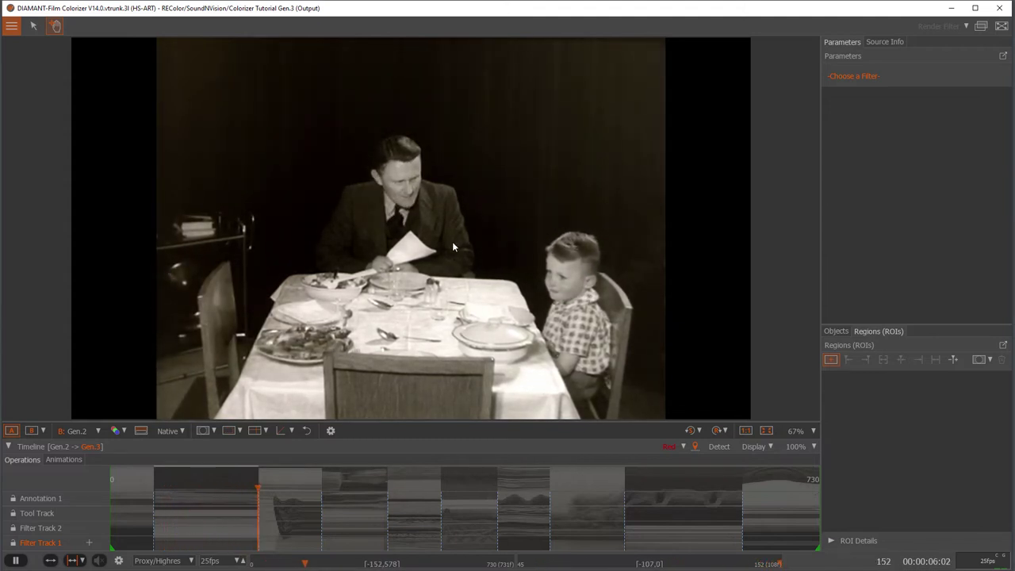
key("j")
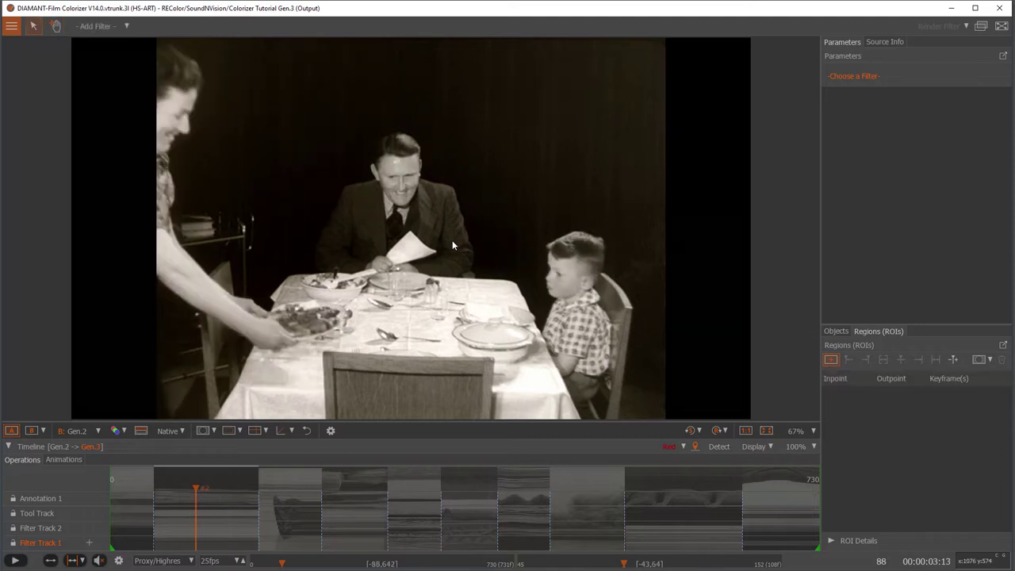
key("l")
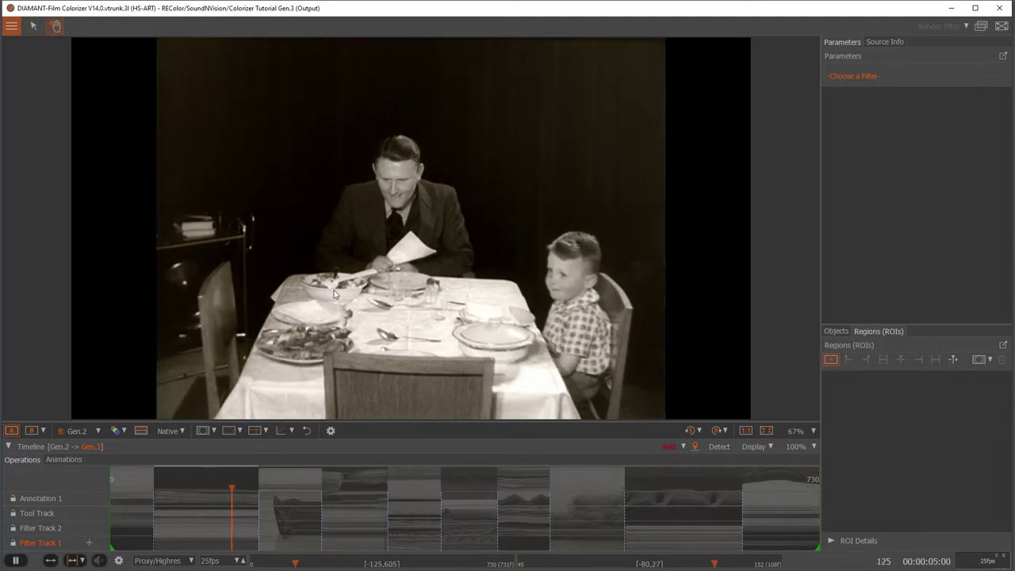
key("j")
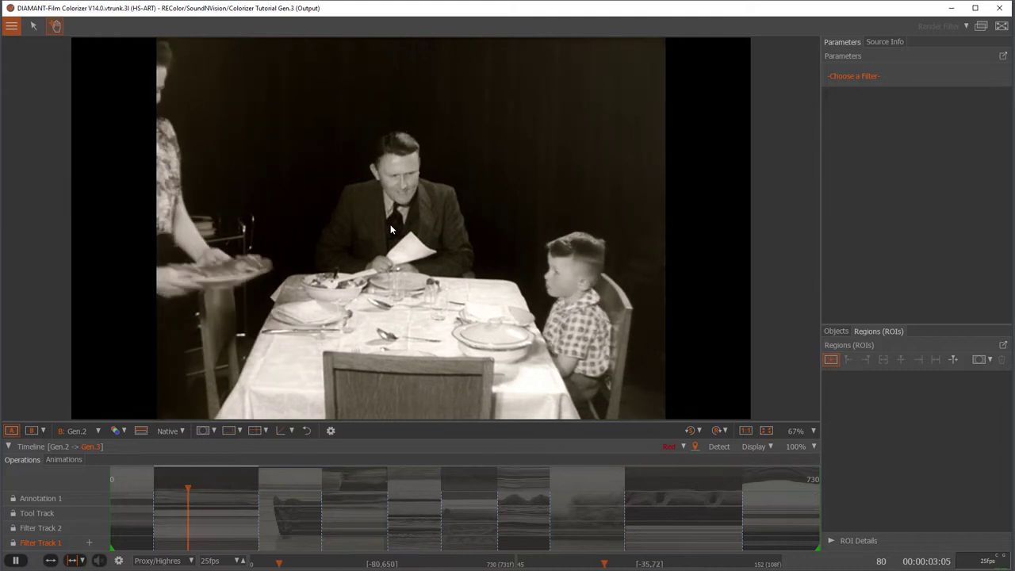
key("l")
key("k")
key("Right")
key("Right")
key("Right")
key("Right")
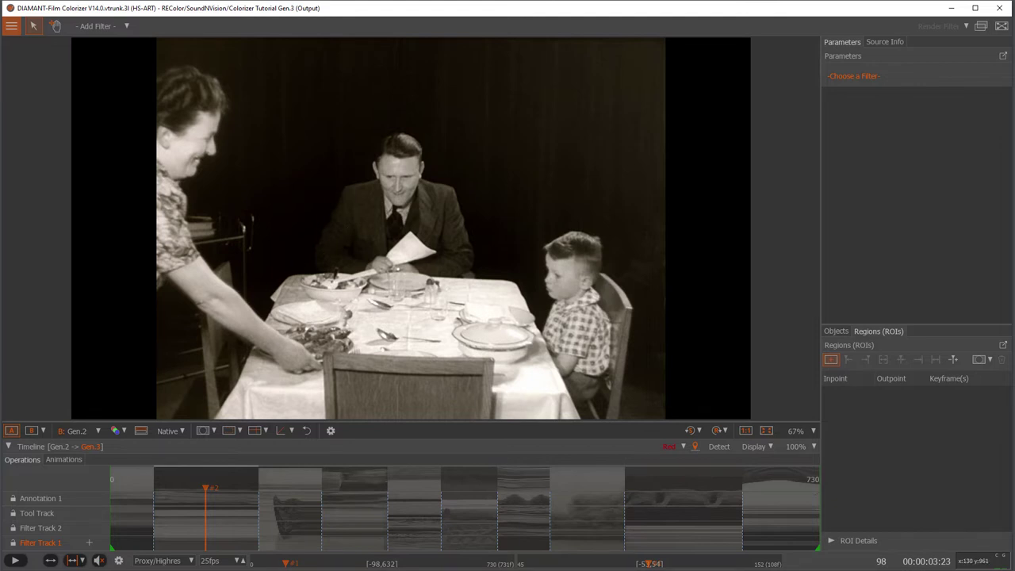
Add a ColorImageSample filter to Filter Track 1.
left_click(89, 546)
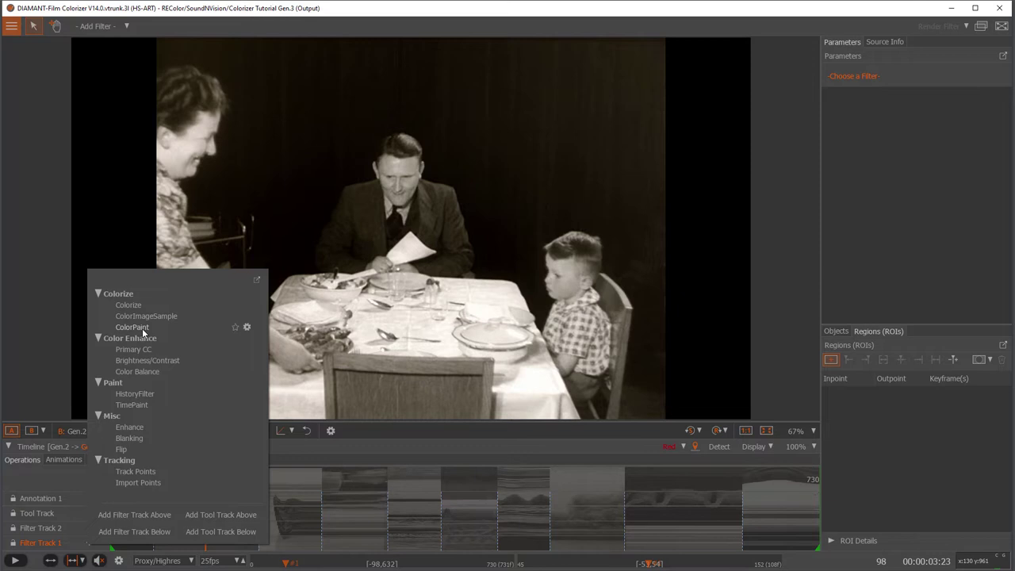
left_click(375, 11)
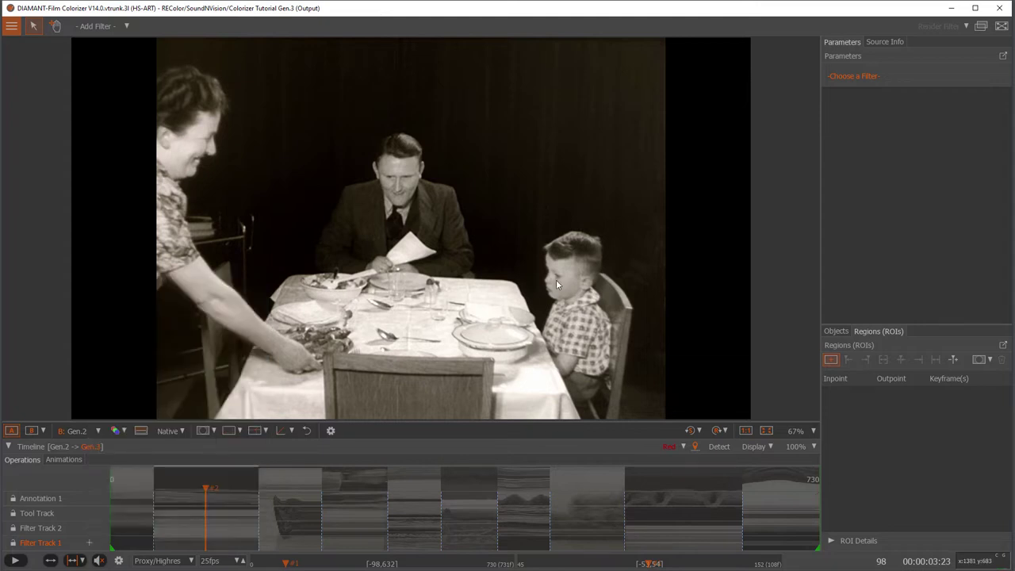
left_click(89, 544)
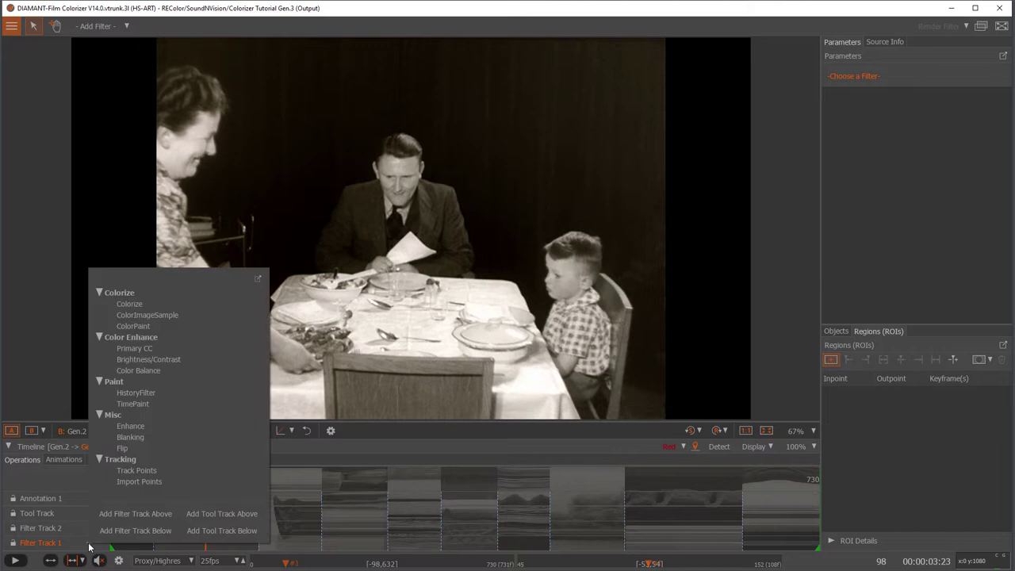
left_click(153, 314)
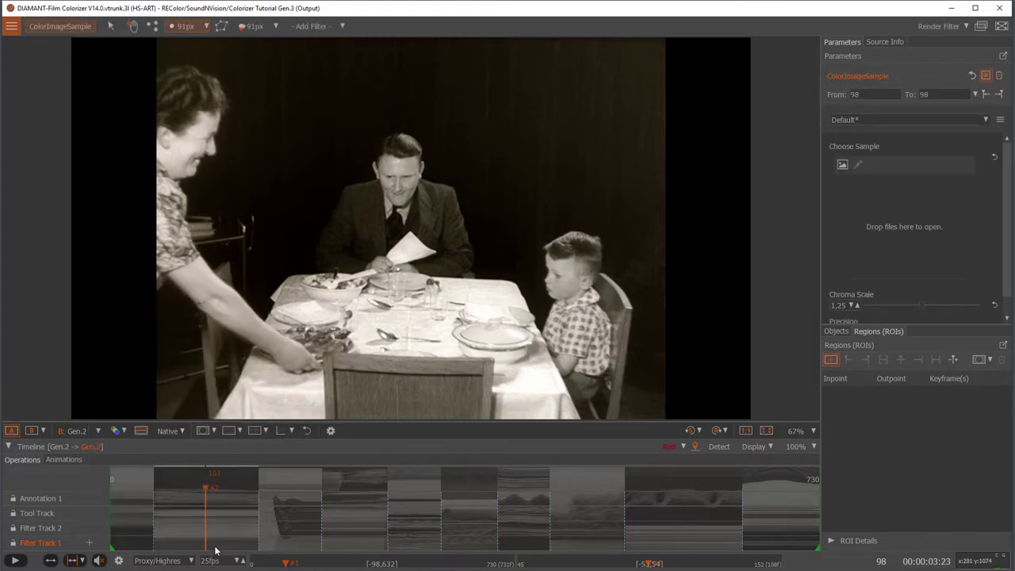
Zoom the timeline, then switch to the browser's Google image results for 'dinner with family evening'.
scroll(273, 519, "up", 2)
scroll(273, 520, "up", 5)
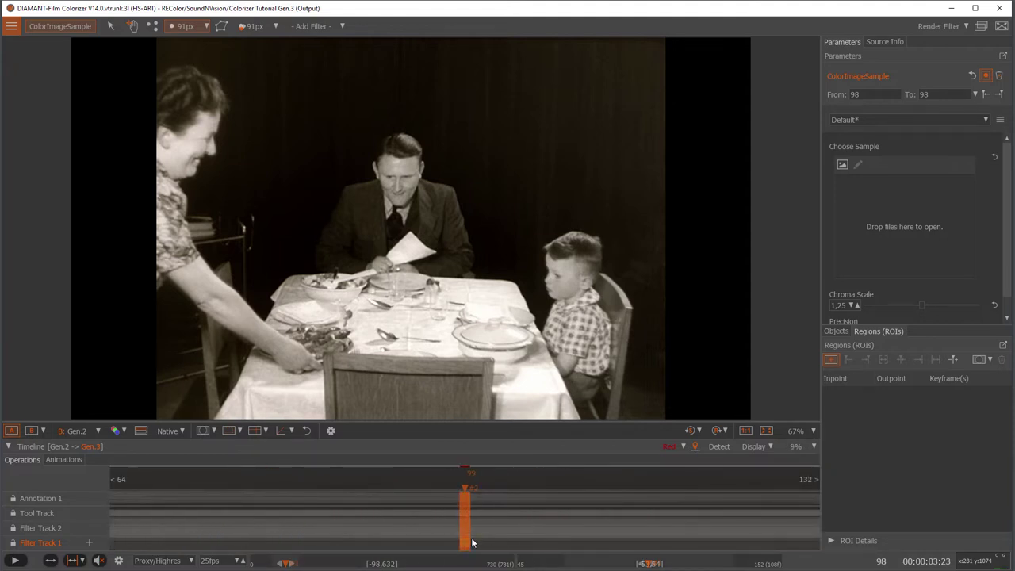
scroll(471, 543, "down", 2)
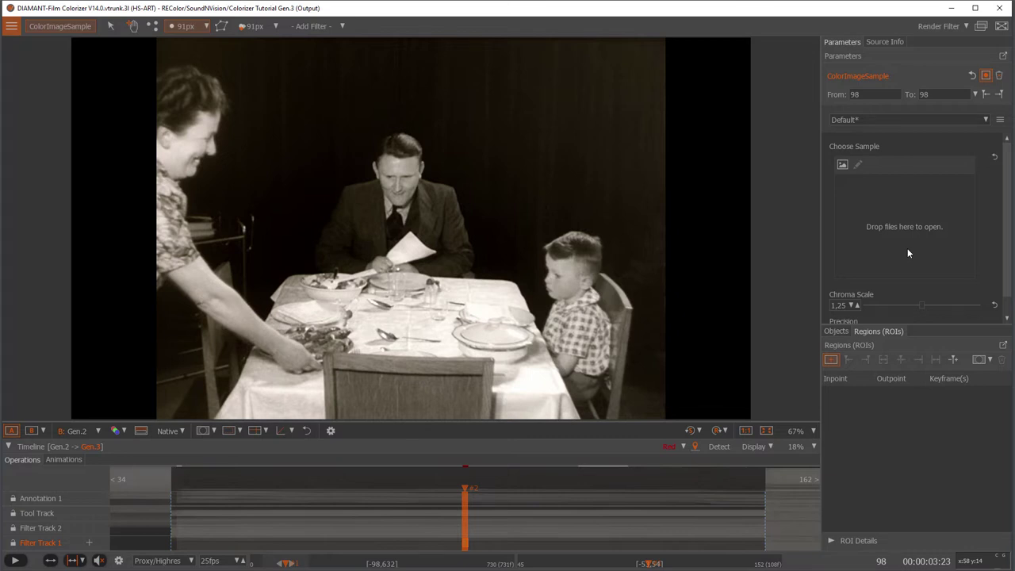
key("alt+Tab")
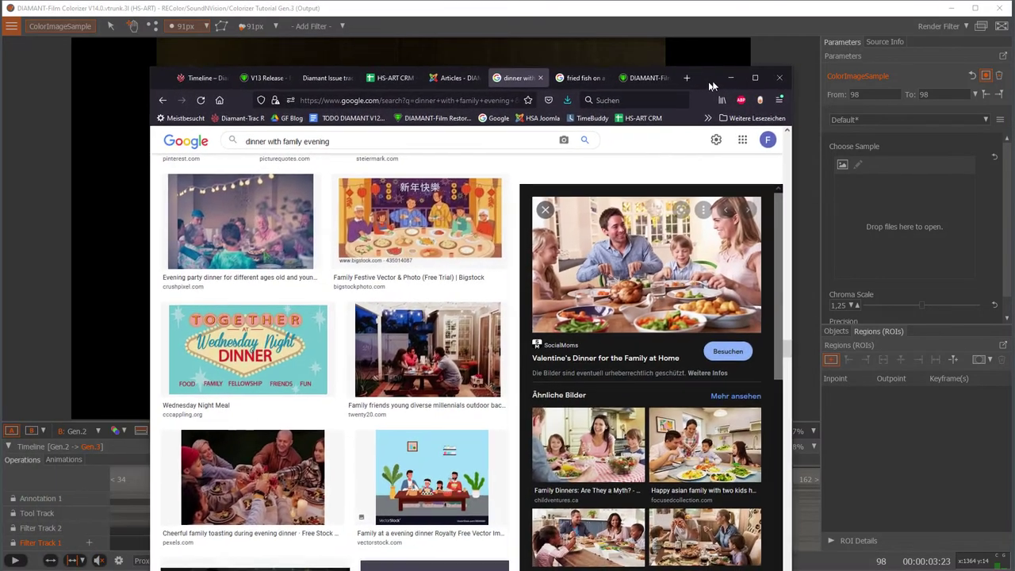
Drag the family-dinner photo from Google Images onto Choose Sample as the colour reference.
left_click_drag(711, 84, 647, 72)
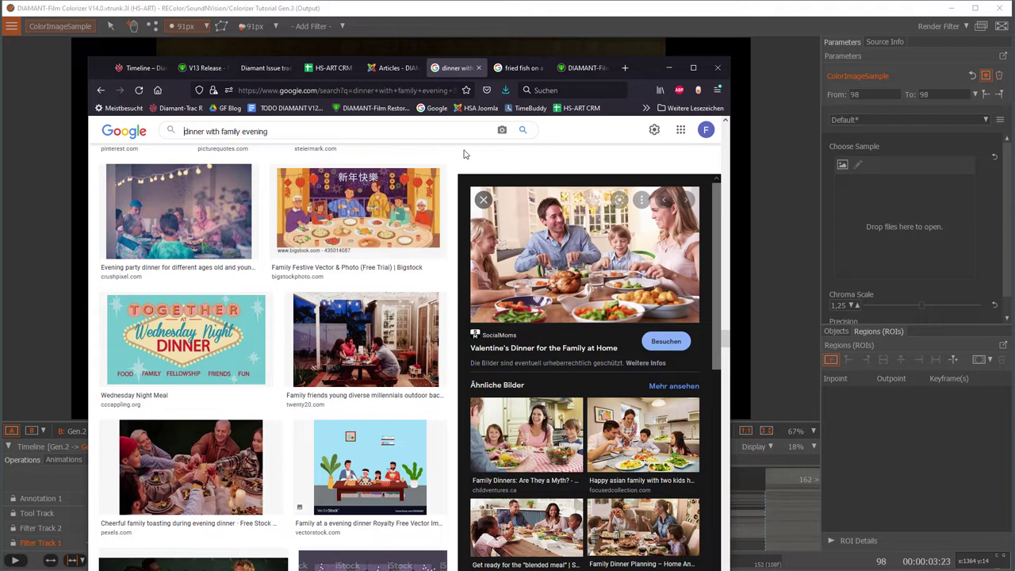
scroll(270, 434, "down", 3)
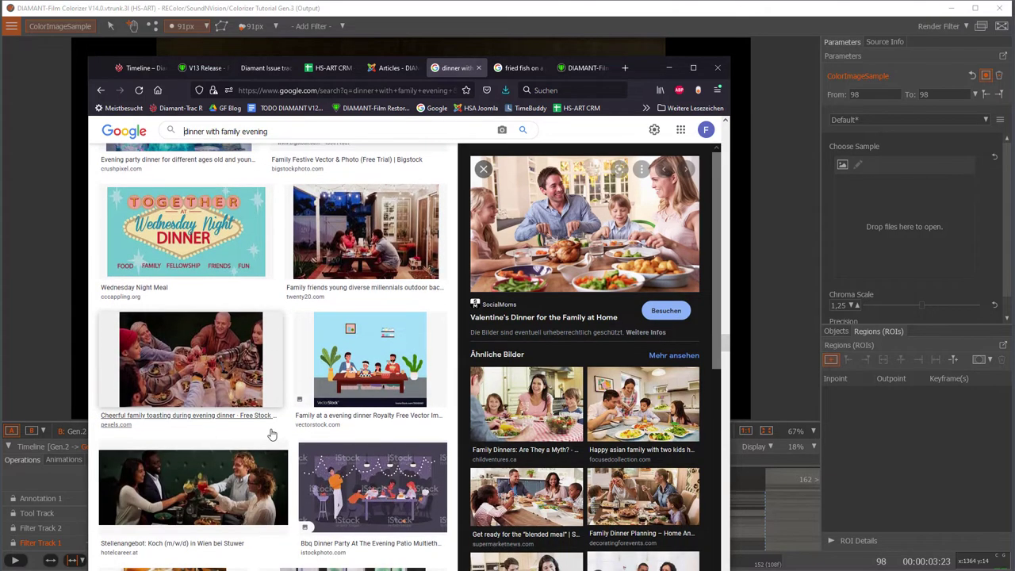
scroll(269, 435, "up", 4)
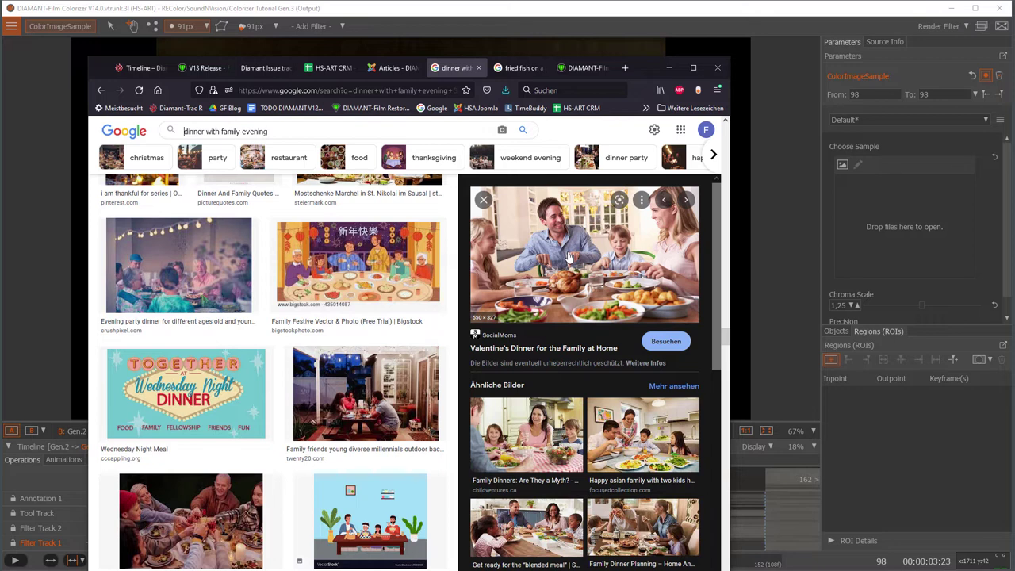
left_click_drag(569, 257, 753, 245)
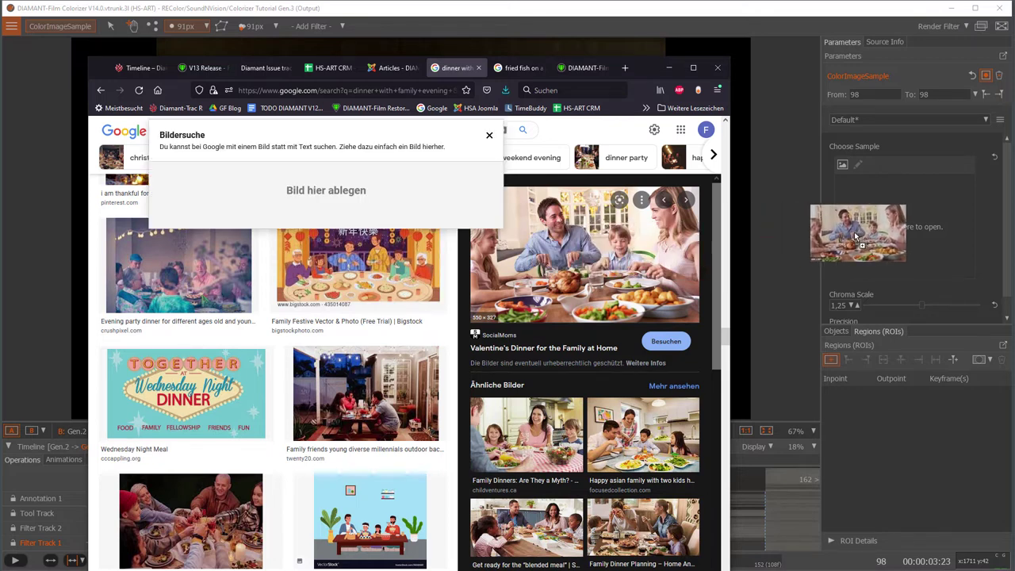
left_click_drag(863, 235, 904, 234)
Hide the browser and lower the Chroma Scale slider from 1.25 to 1.05.
left_click(668, 71)
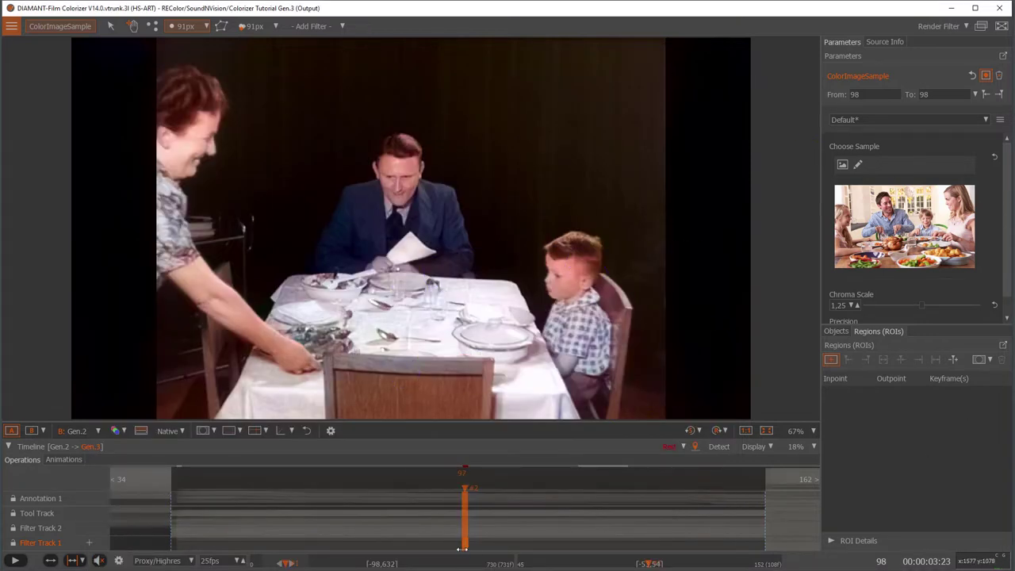
scroll(464, 548, "up", 1)
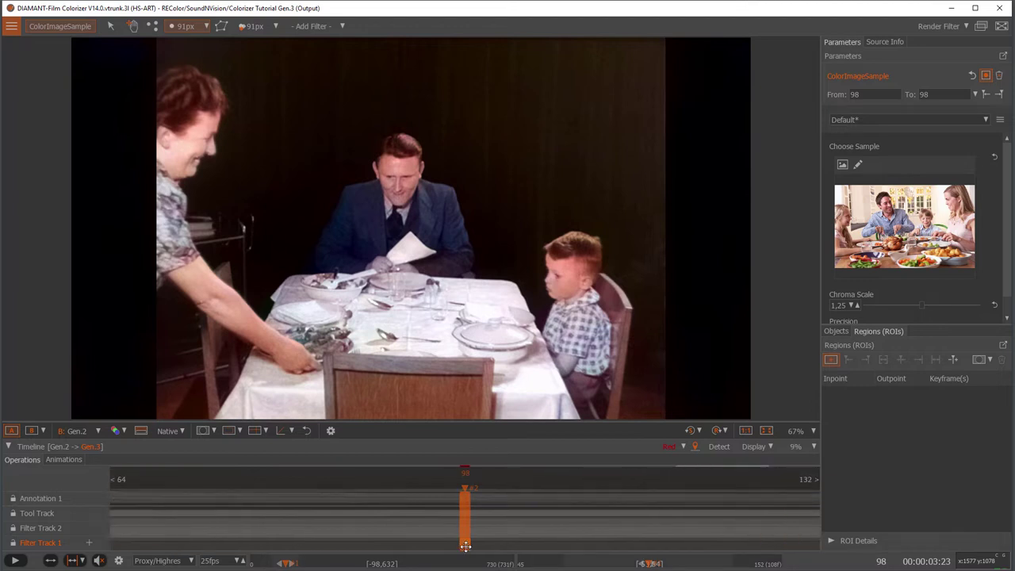
scroll(465, 546, "down", 2)
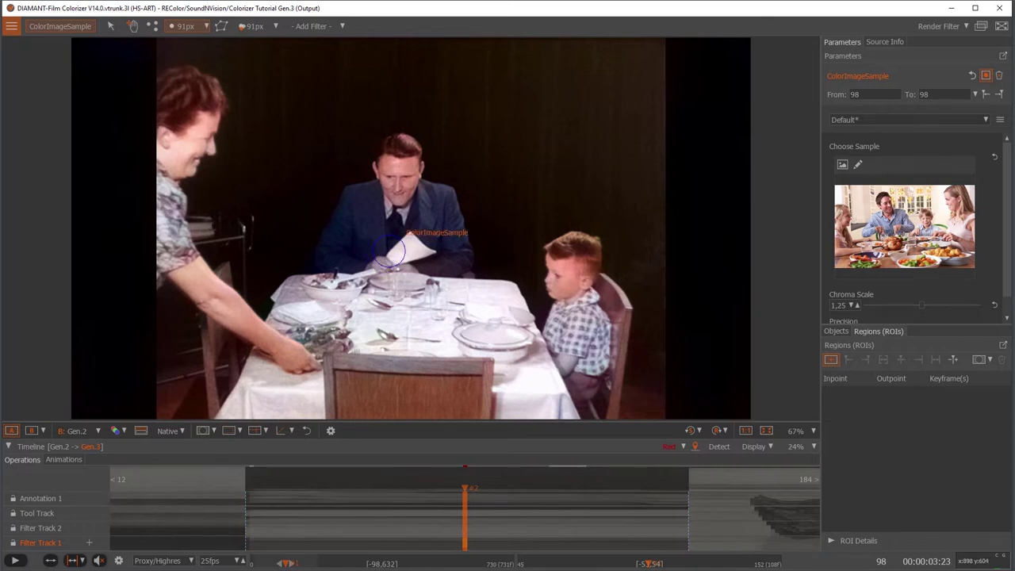
scroll(991, 285, "down", 1)
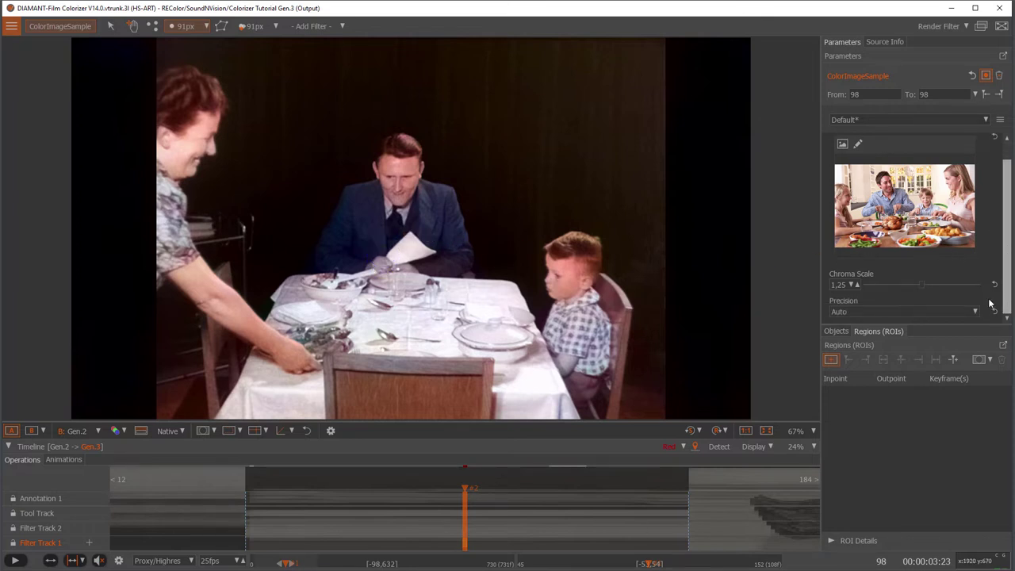
left_click(922, 287)
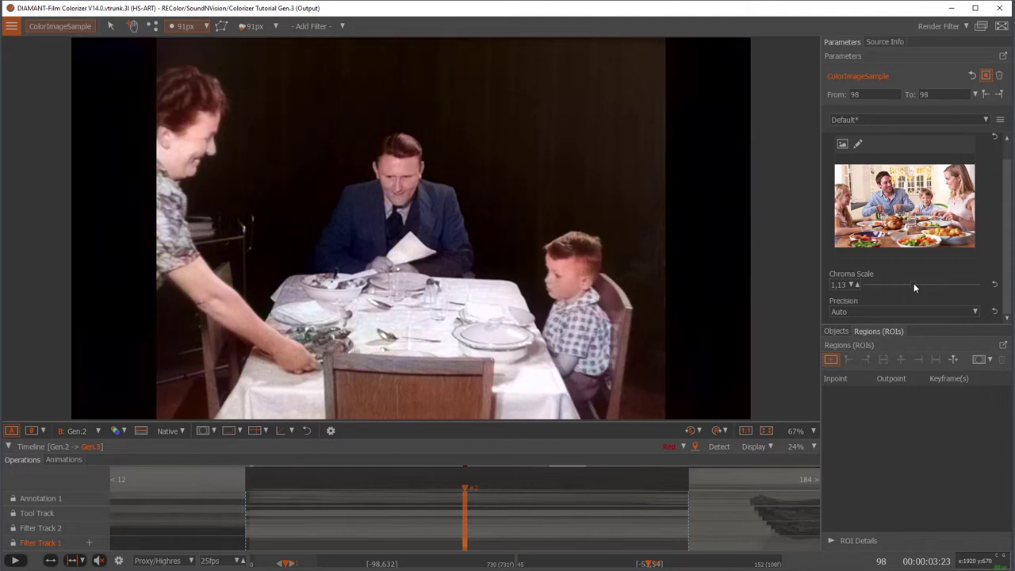
left_click_drag(913, 283, 906, 287)
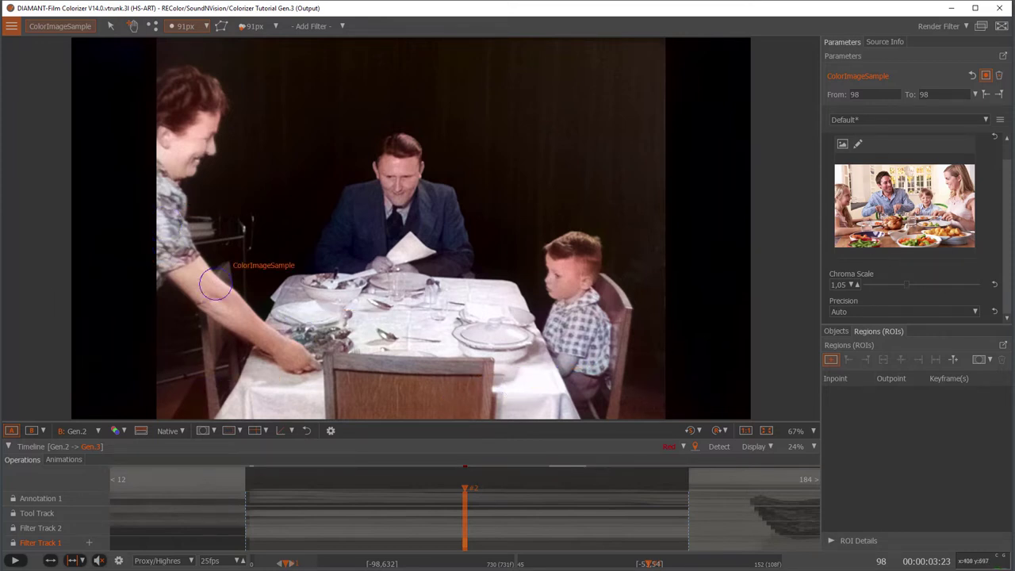
Paint a mask stroke across the food bowls in the reference photo and confirm with OK.
left_click(859, 145)
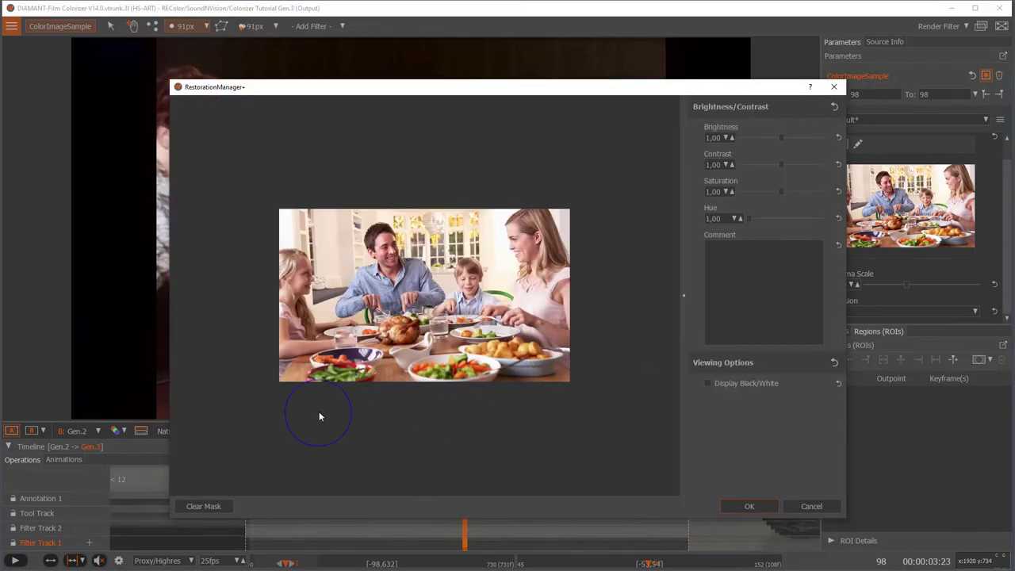
mouse_move(323, 398)
left_mouse_down()
mouse_move(467, 385)
mouse_move(493, 393)
mouse_move(438, 380)
mouse_move(378, 393)
left_mouse_up()
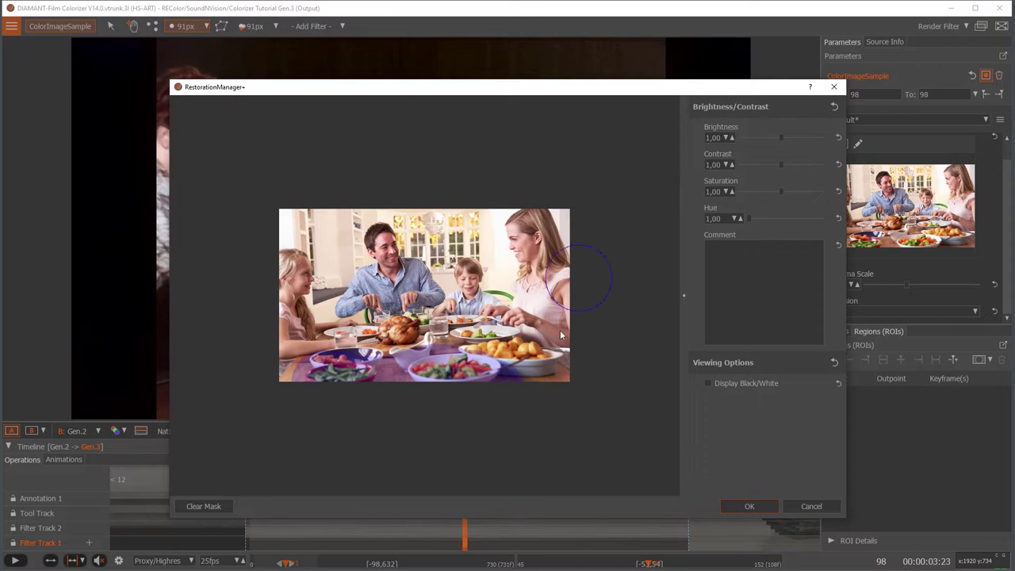
left_click(749, 506)
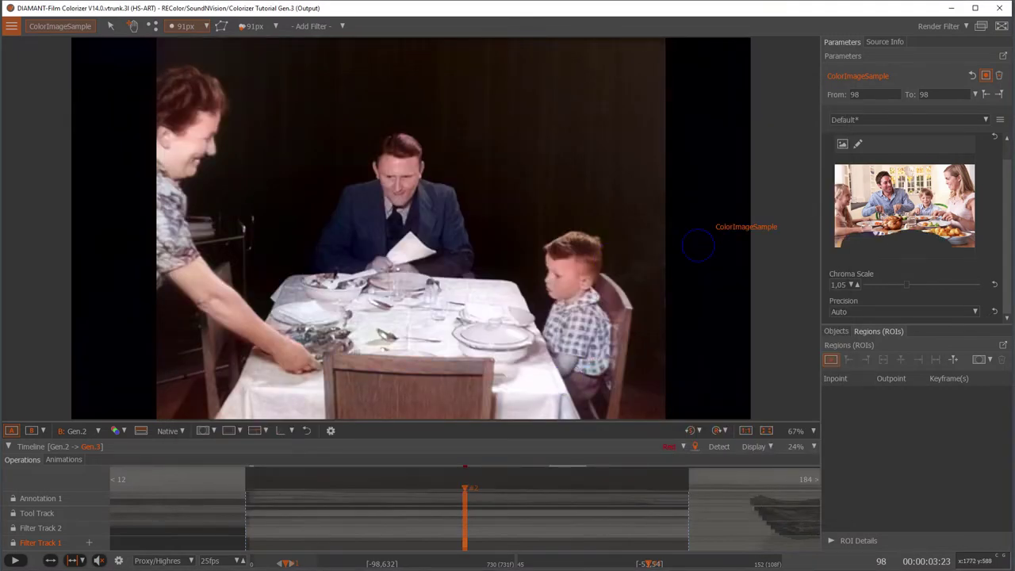
scroll(694, 247, "down", 1)
scroll(349, 275, "up", 1)
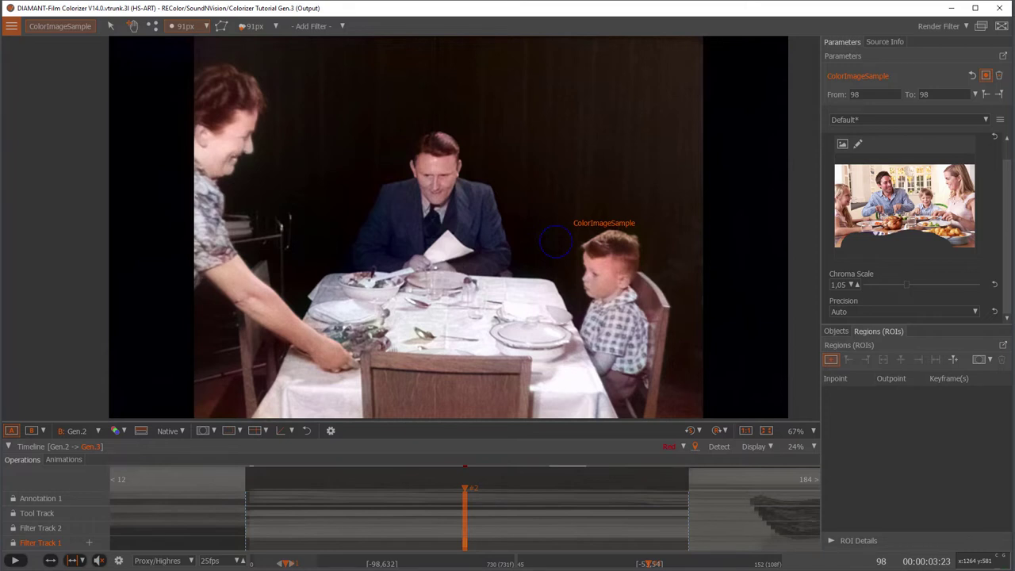
scroll(458, 403, "up", 1)
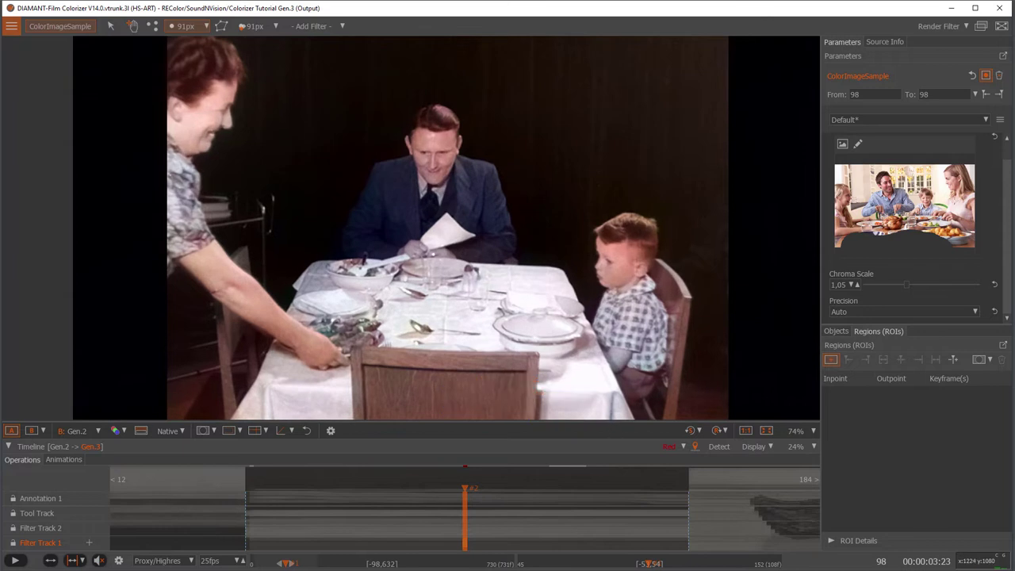
scroll(571, 373, "down", 2)
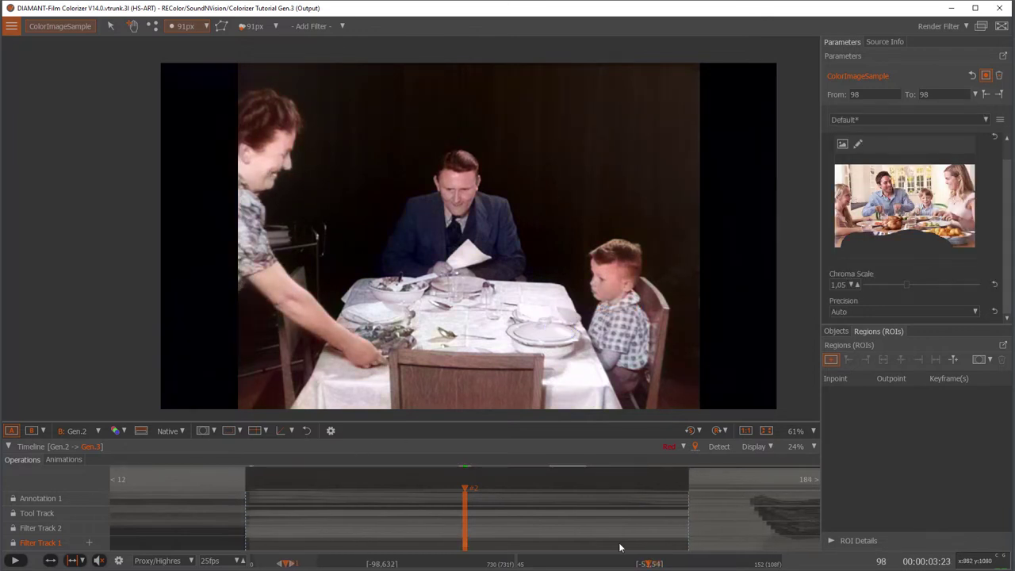
Add a Colorize filter to Filter Track 2.
left_click(52, 527)
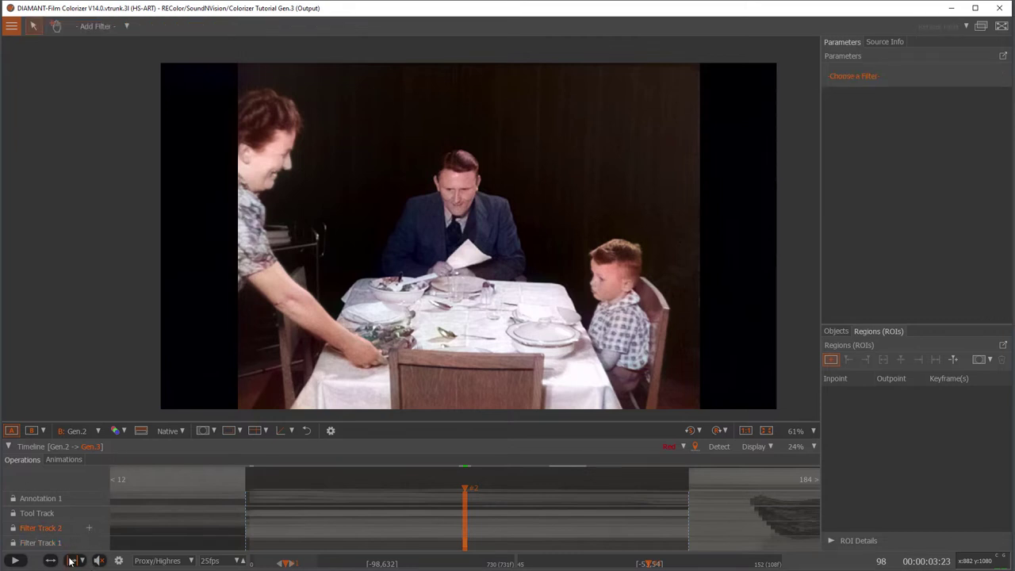
left_click(88, 527)
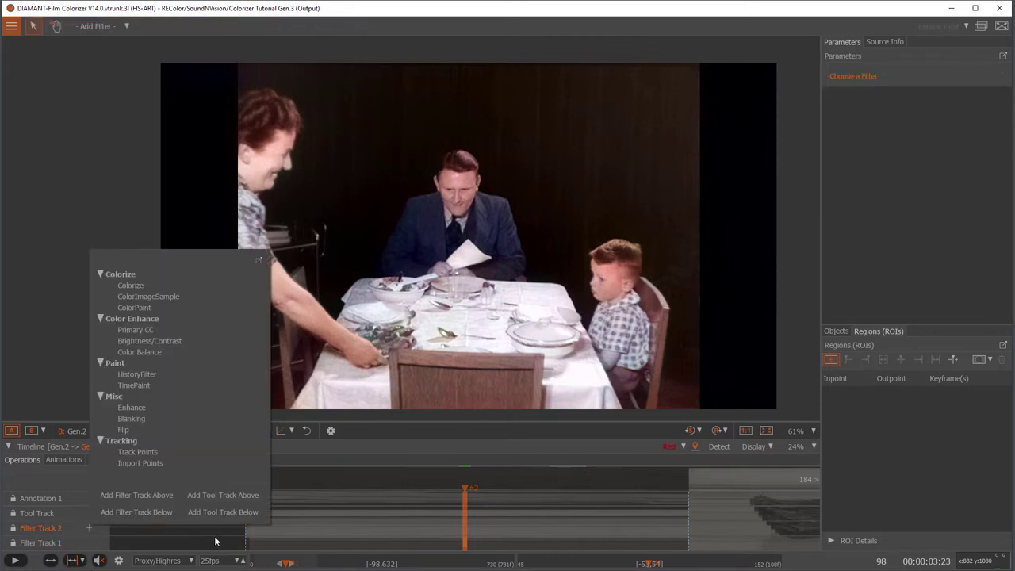
left_click(130, 285)
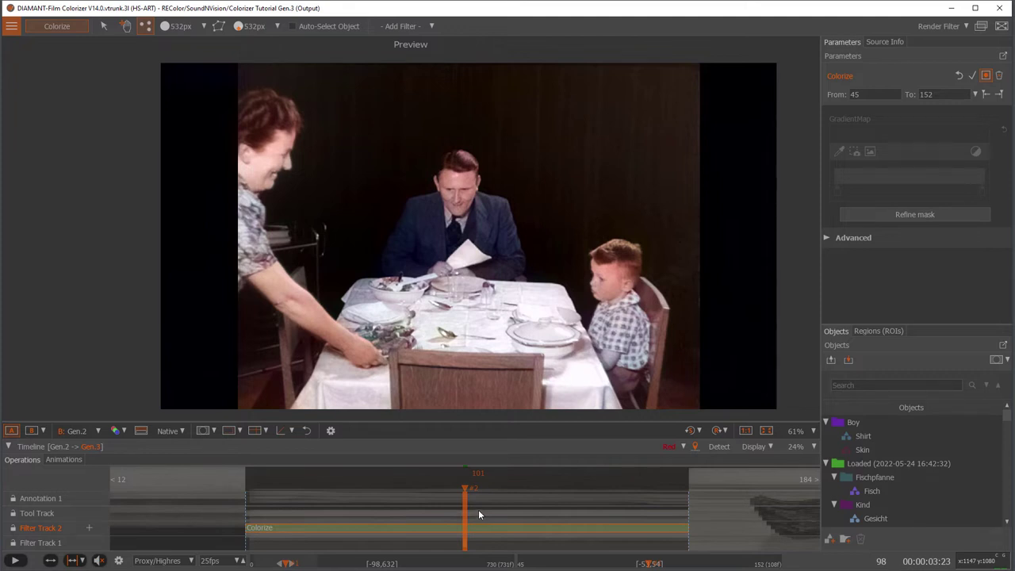
Zoom the timeline and set frame 98 as the Colorize reference keyframe.
scroll(478, 515, "up", 2)
scroll(478, 514, "up", 4)
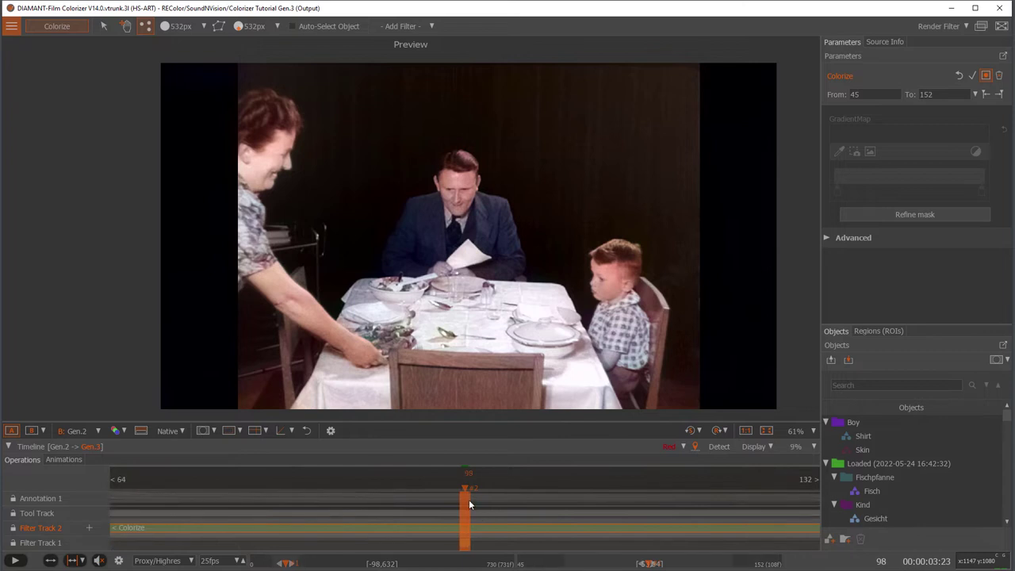
left_click(465, 540)
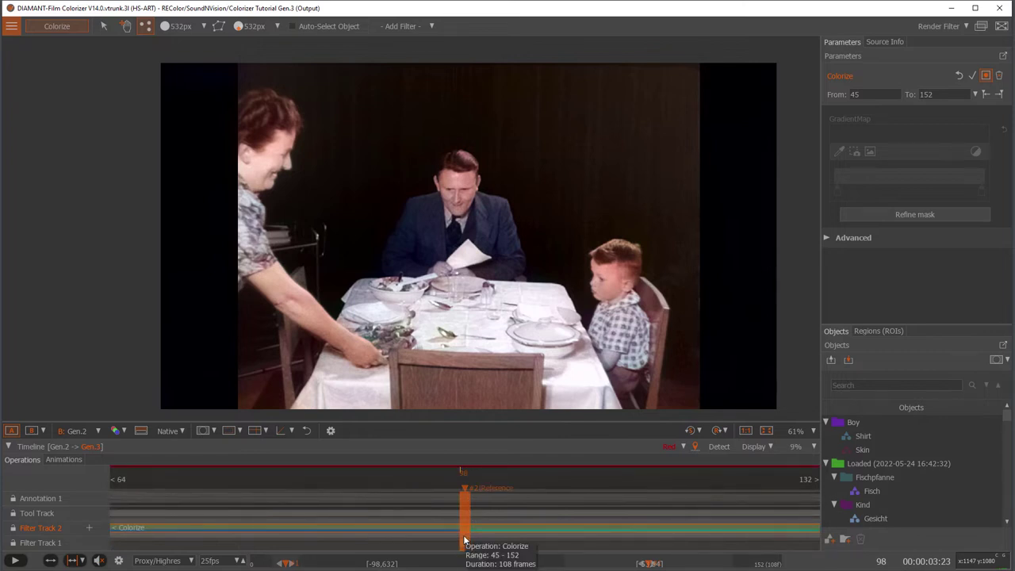
scroll(469, 504, "down", 3)
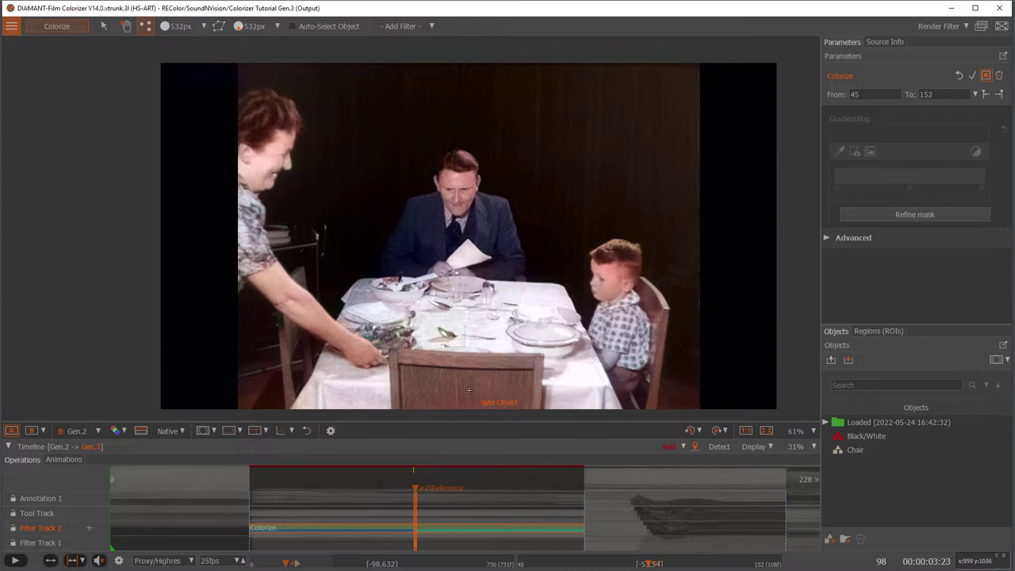
Pan to the chair at the table and create a new colour object named 'Chair'.
left_click_drag(474, 303, 435, 276)
scroll(435, 277, "up", 5)
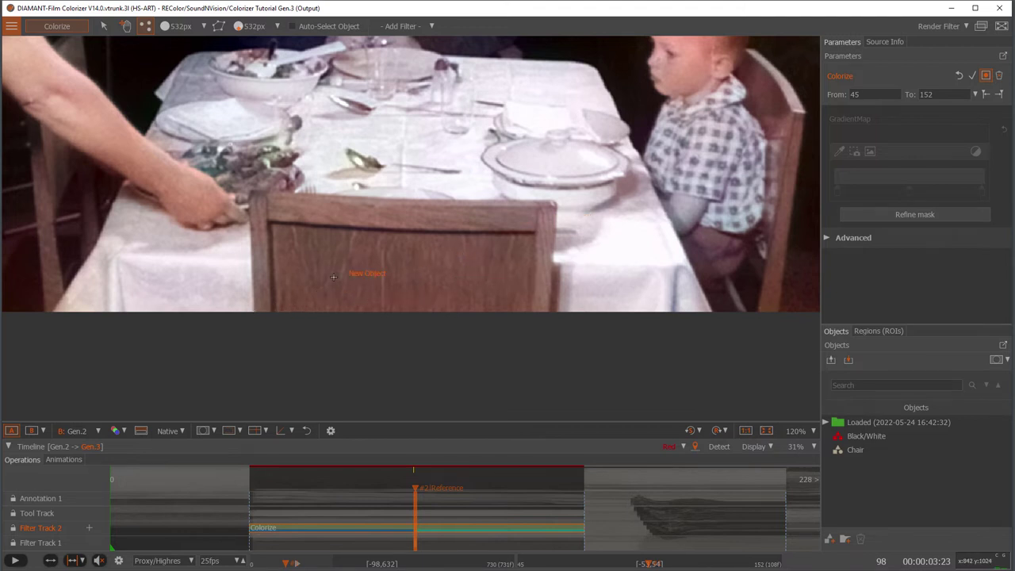
scroll(393, 298, "down", 1)
scroll(480, 317, "down", 2)
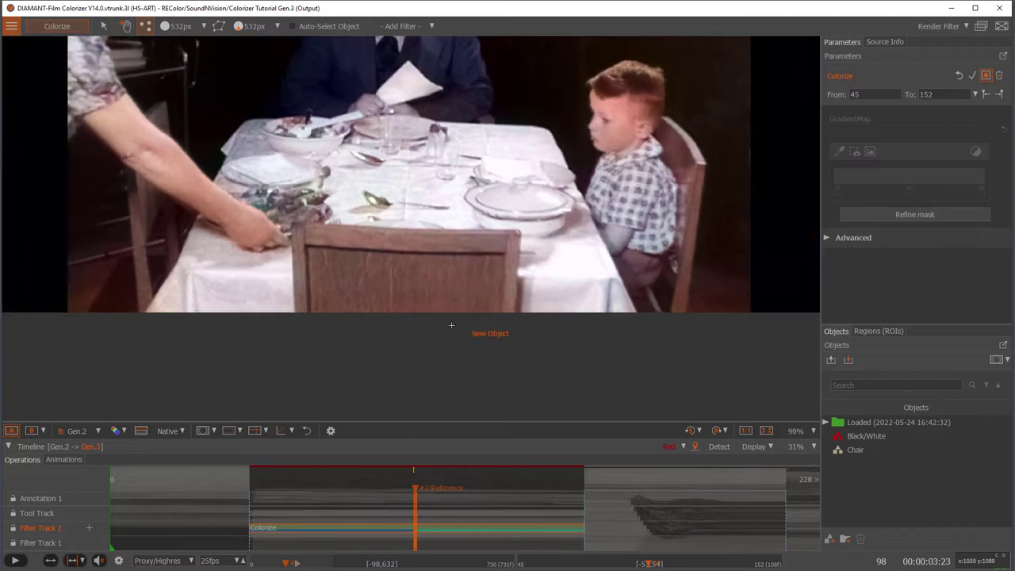
scroll(400, 263, "down", 1)
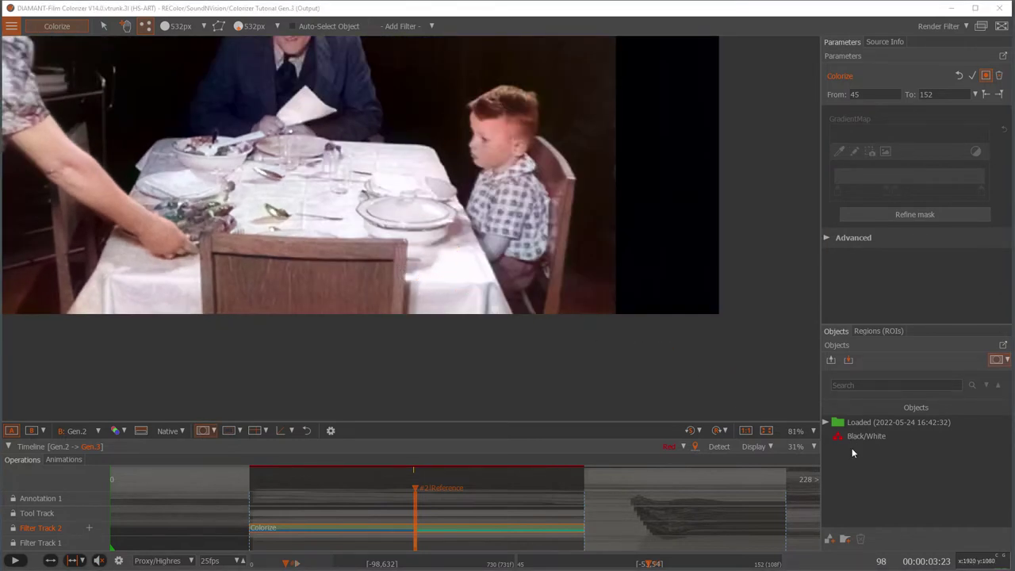
left_click(829, 540)
type("Chair")
key("Return")
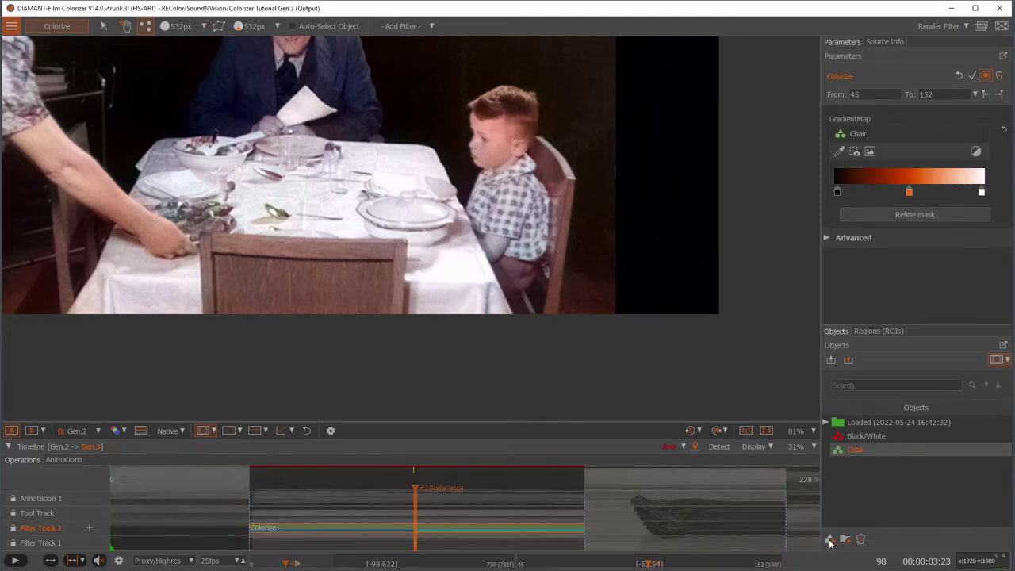
Extract a brown wood gradient for Chair by sampling the chair backrest from a screenshot.
left_click(854, 151)
left_click_drag(197, 225, 426, 342)
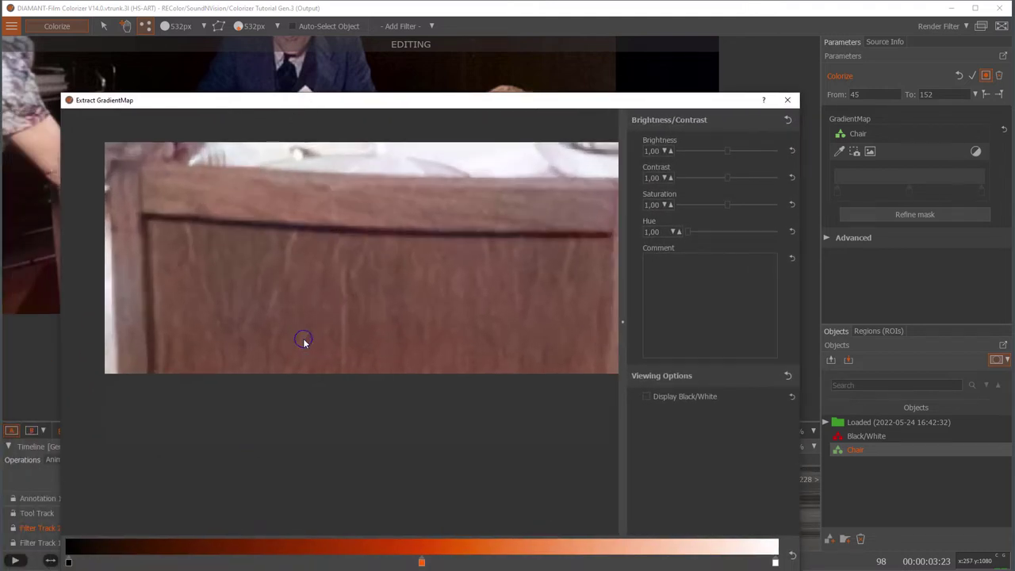
left_click(158, 354)
mouse_move(158, 355)
left_mouse_down()
mouse_move(183, 335)
mouse_move(494, 347)
mouse_move(550, 345)
mouse_move(565, 325)
left_mouse_up()
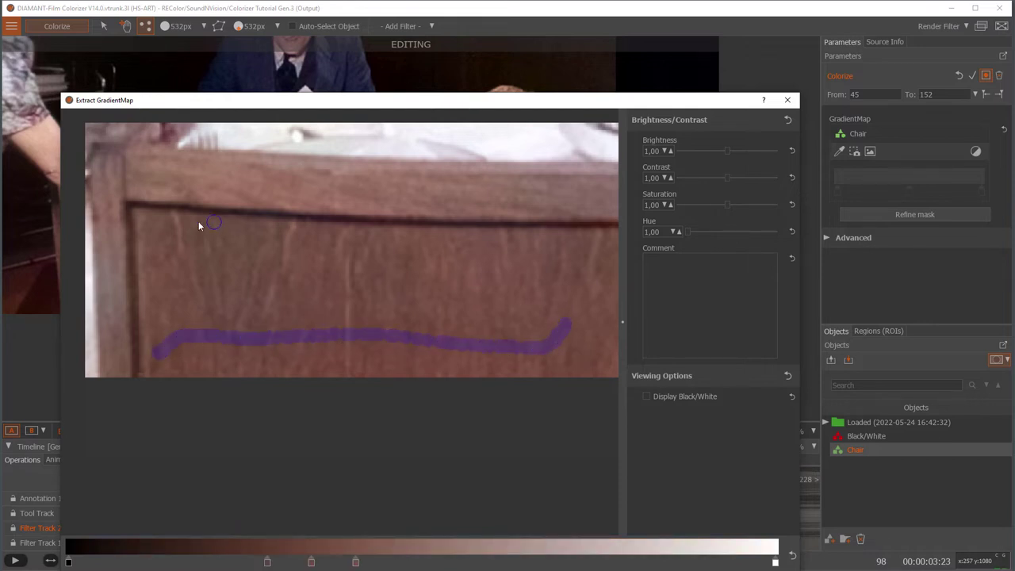
left_click(137, 211)
scroll(199, 262, "down", 4)
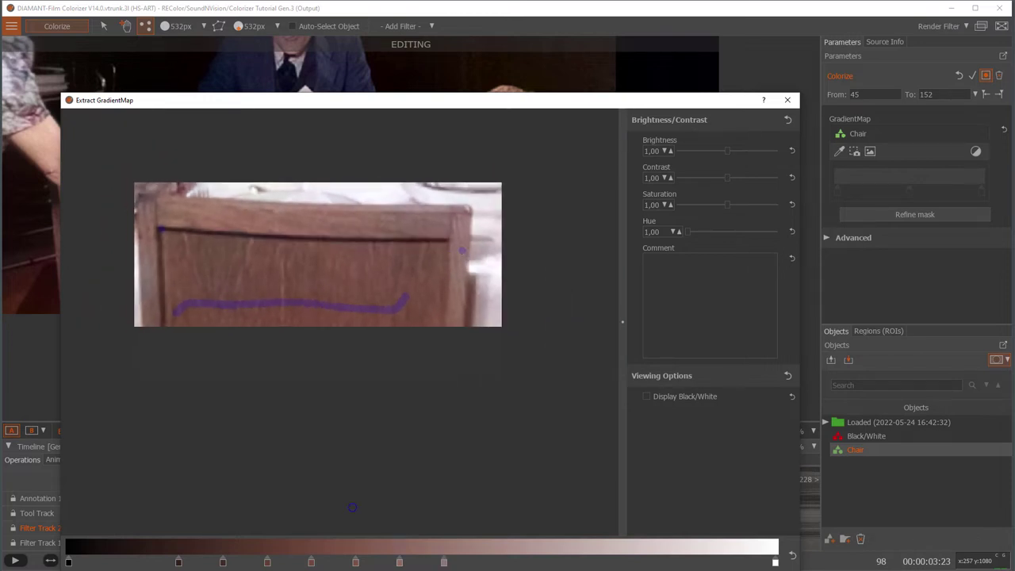
key("Return")
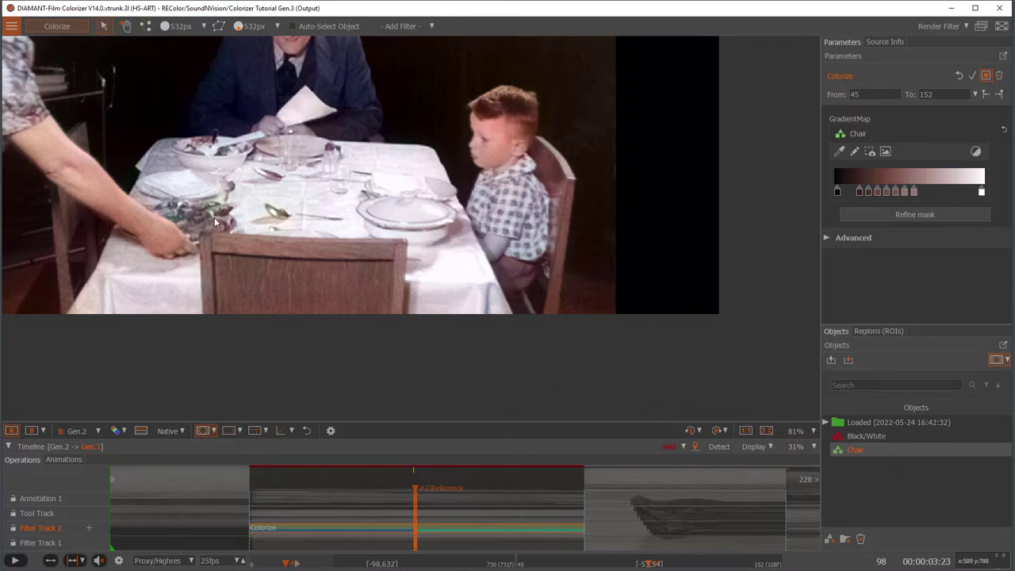
Mask the foreground chair back as the Chair object and check its edges zoomed in.
left_click(146, 26)
left_click(301, 278)
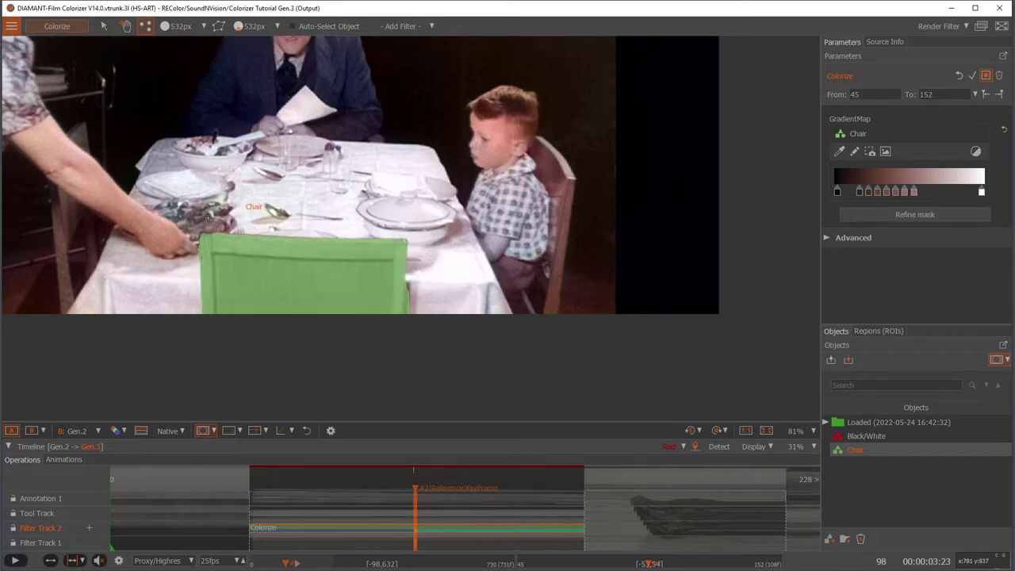
scroll(263, 248, "up", 4)
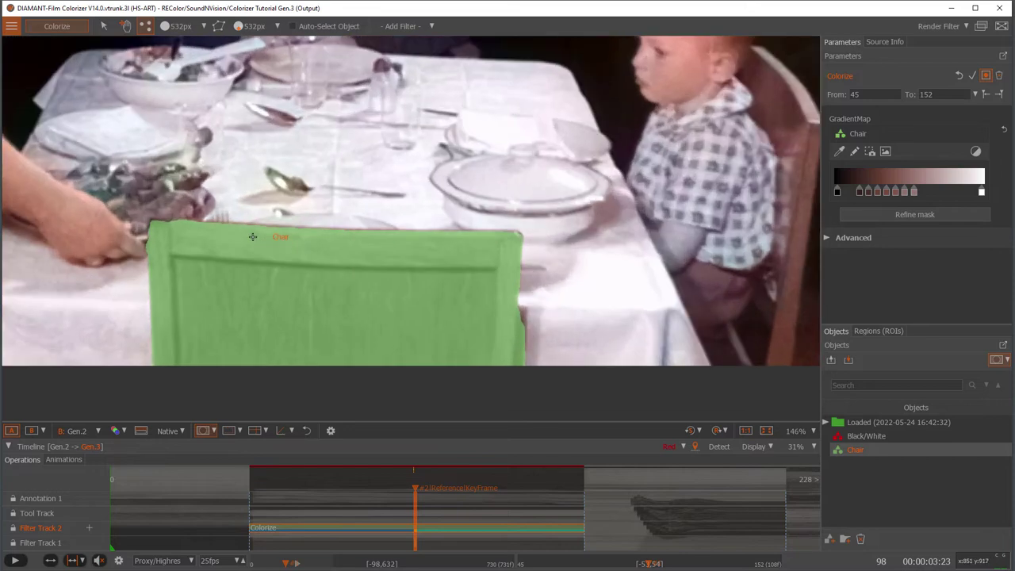
scroll(468, 323, "up", 2)
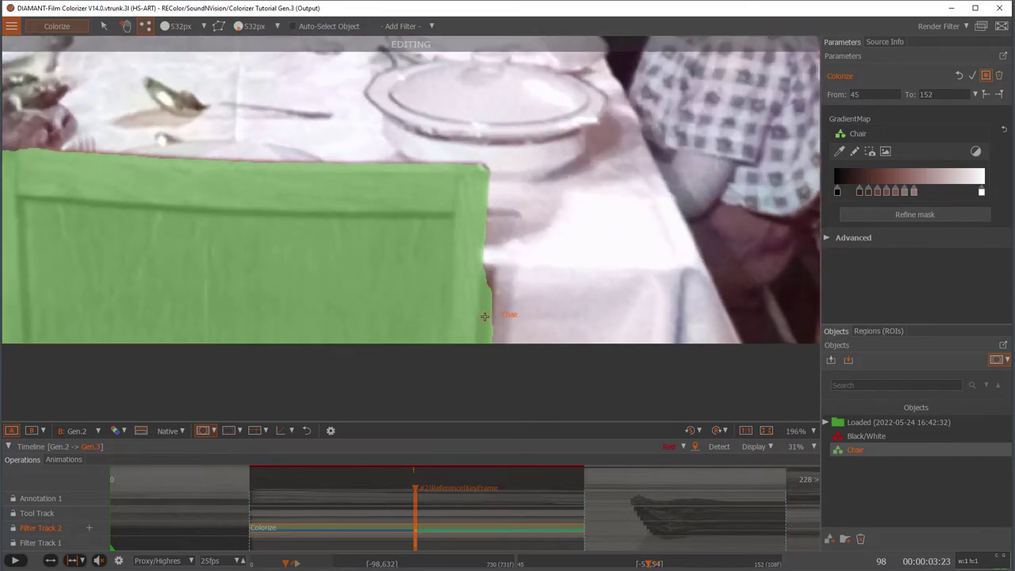
scroll(388, 283, "down", 3)
scroll(169, 209, "up", 4)
scroll(169, 208, "up", 2)
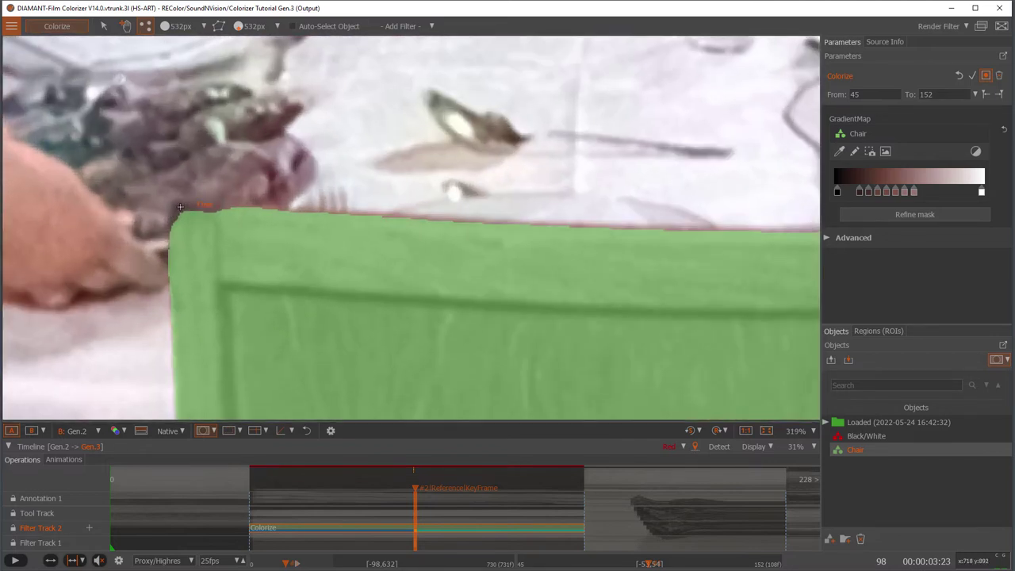
scroll(230, 170, "down", 5)
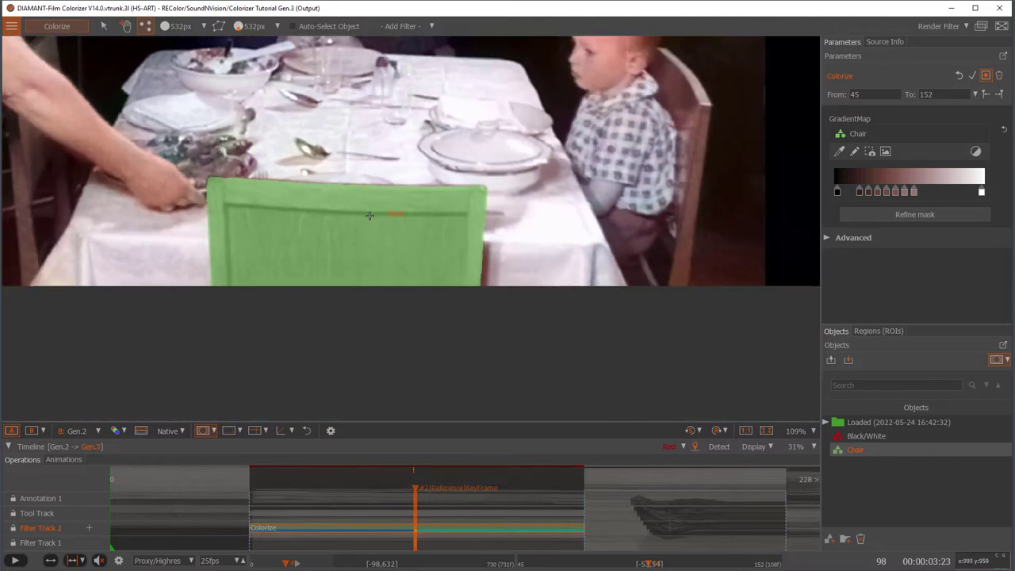
Hide the mask overlay and delete the four rightmost colour stops from the Chair gradient.
key("m")
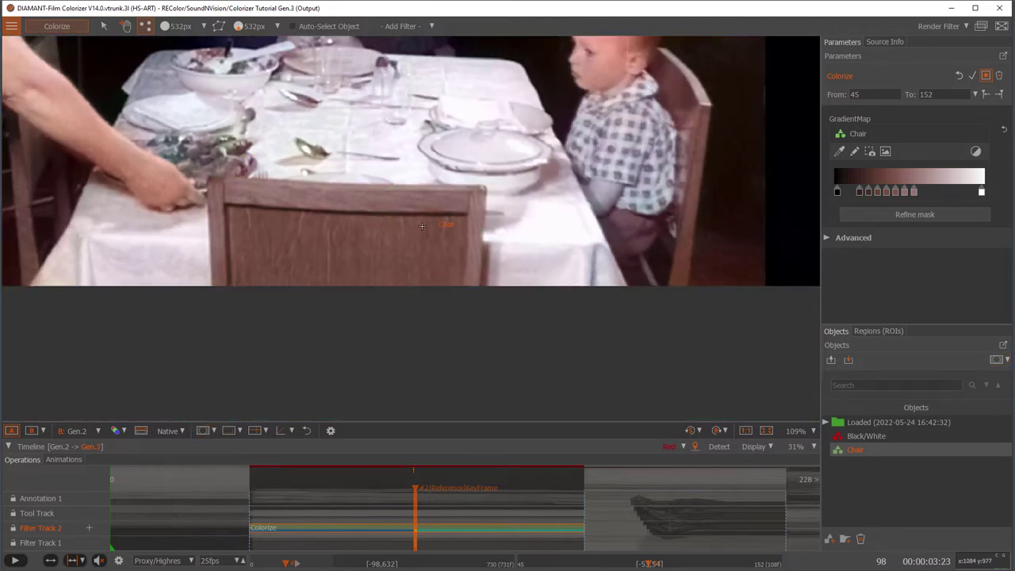
scroll(421, 227, "up", 3)
scroll(421, 227, "down", 1)
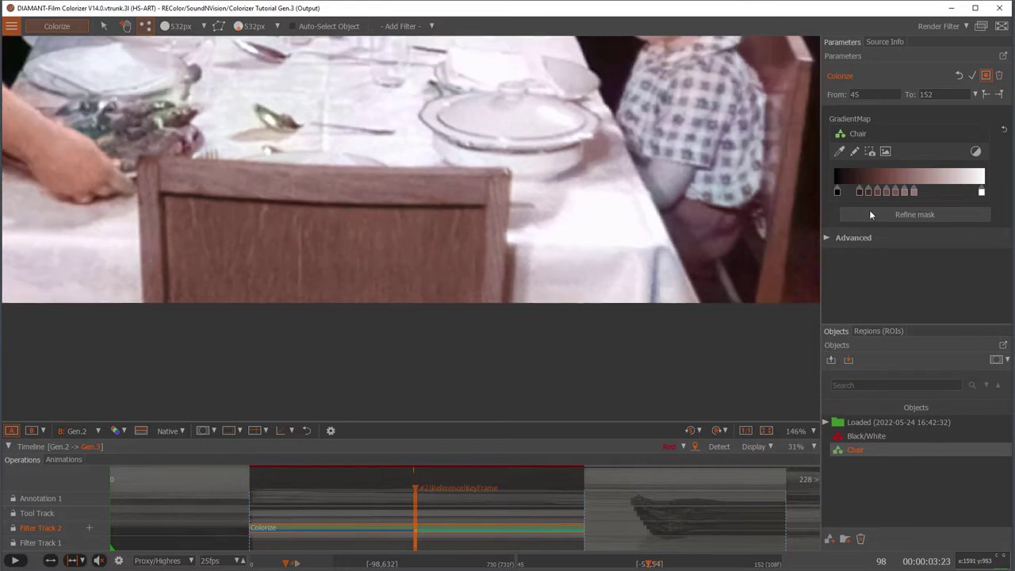
left_click(913, 191)
key("Delete")
left_click(906, 190)
key("Delete")
left_click(895, 190)
key("Delete")
left_click(887, 190)
key("Delete")
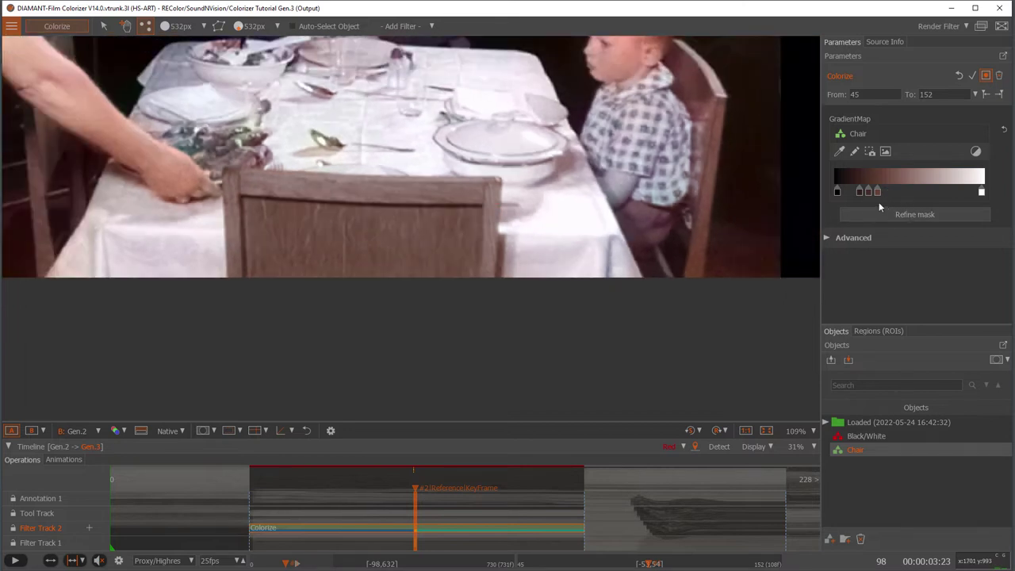
Drag the third gradient stop right toward lighter tones to tune the chair's brown.
left_click_drag(876, 191, 899, 189)
scroll(428, 264, "down", 2)
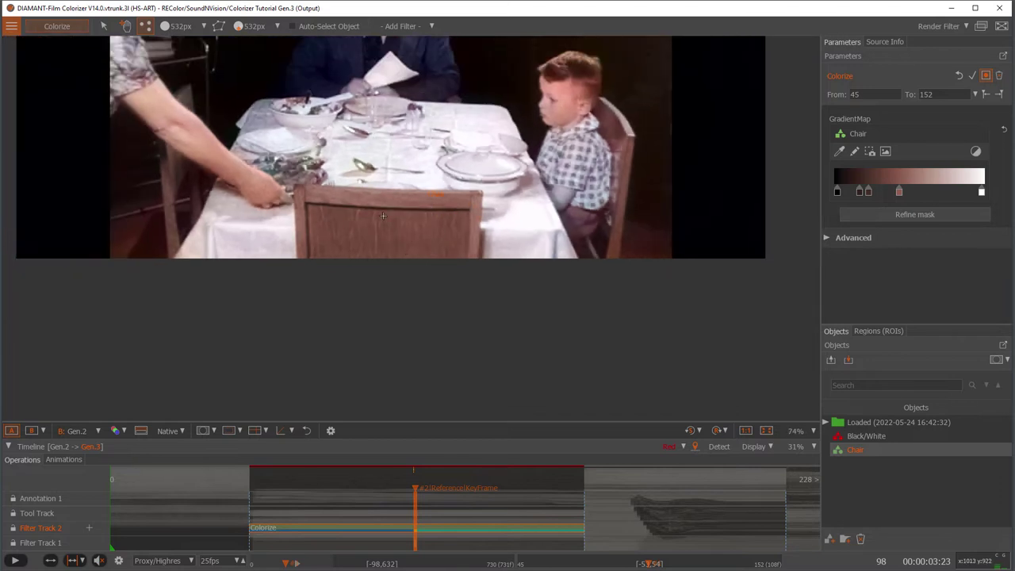
scroll(310, 244, "down", 1)
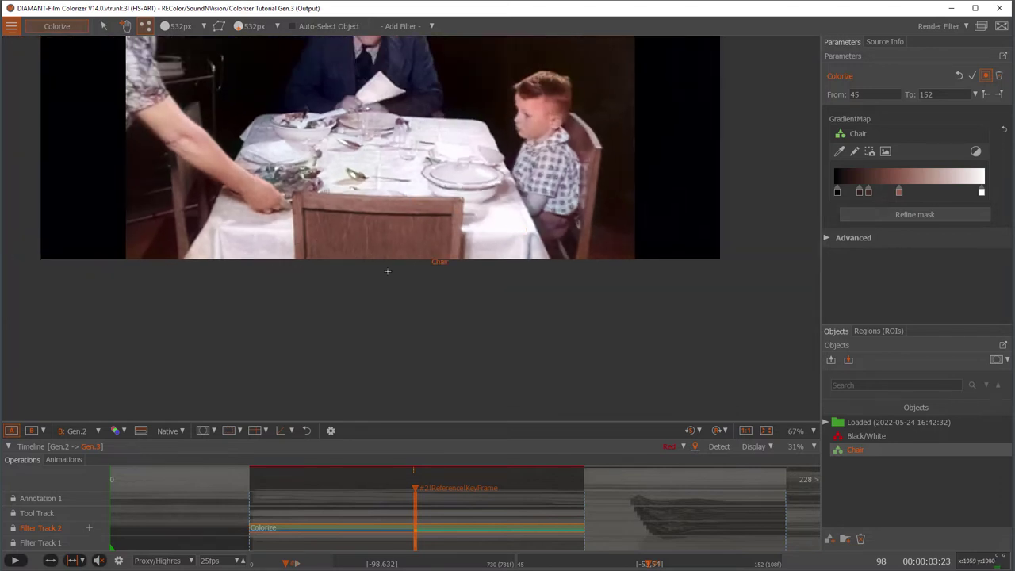
scroll(353, 270, "down", 1)
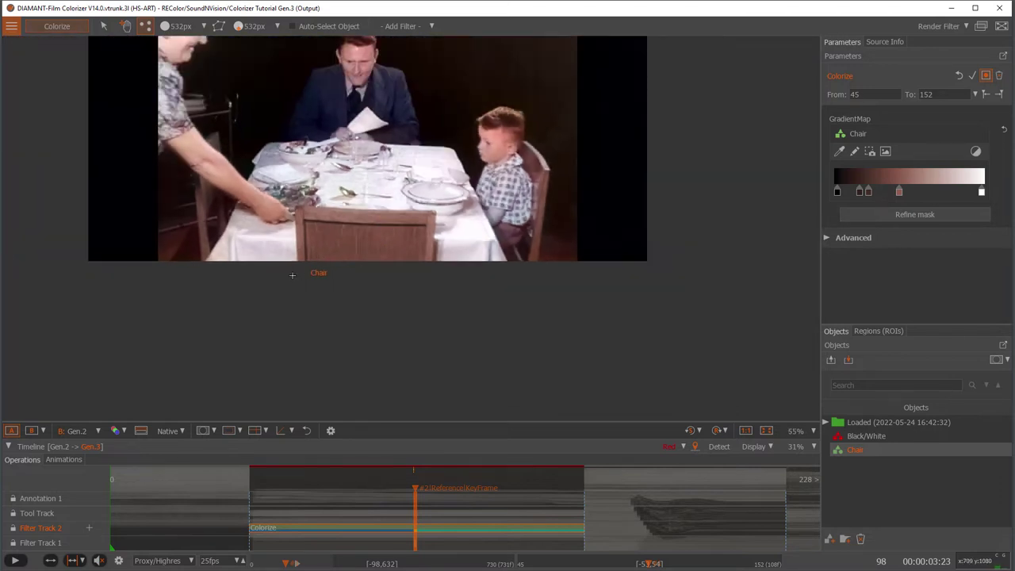
scroll(440, 200, "up", 3)
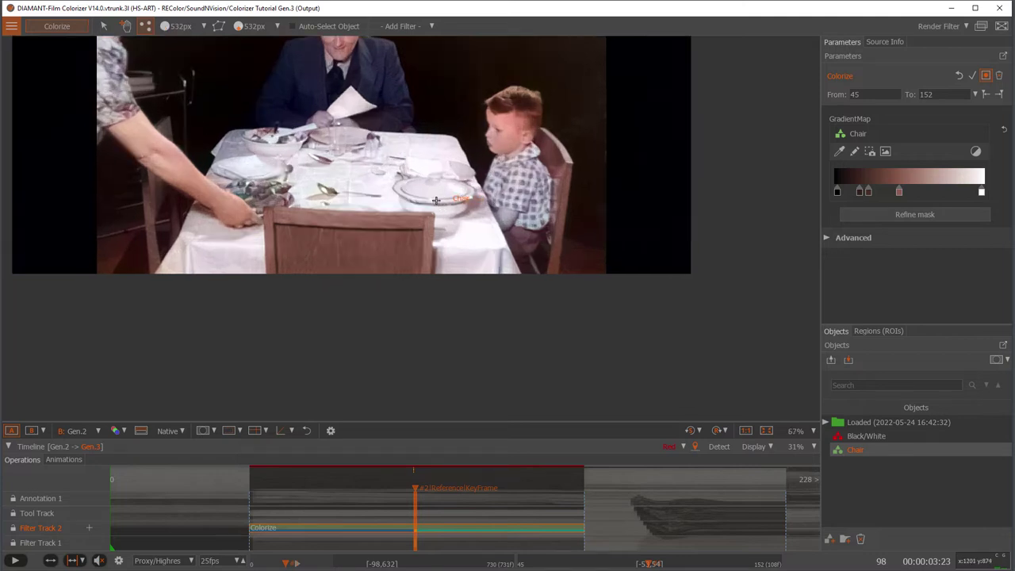
scroll(582, 118, "up", 2)
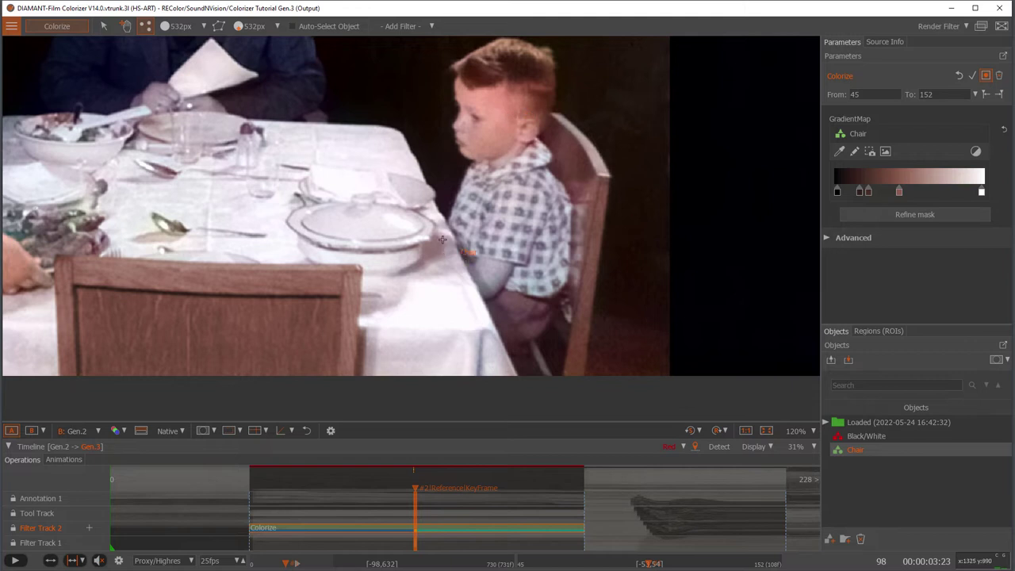
scroll(501, 144, "down", 1)
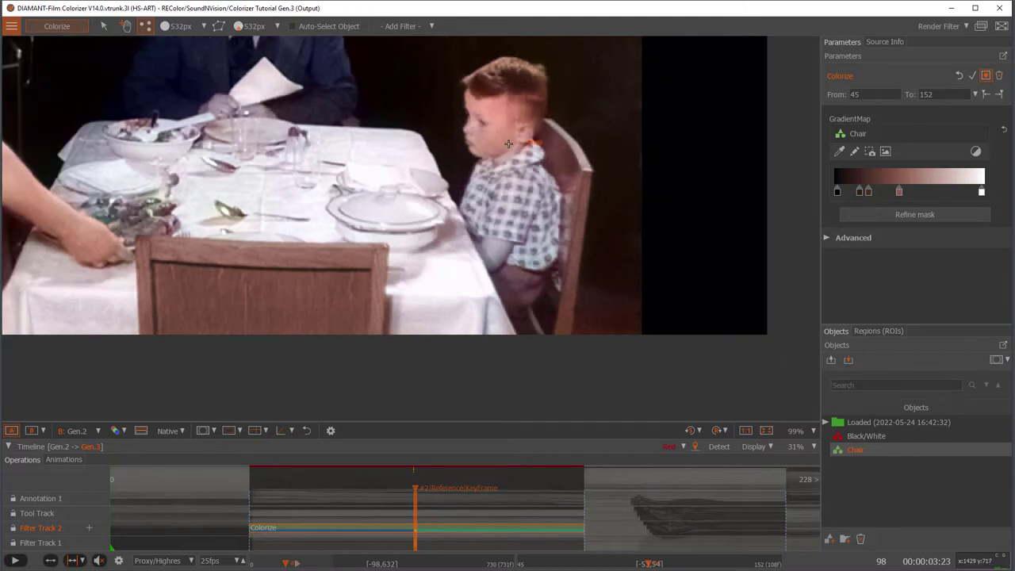
Create a Skin object and sample its gradient from the boy's temple within a capture of his head.
left_click(830, 540)
type("Skin")
key("Return")
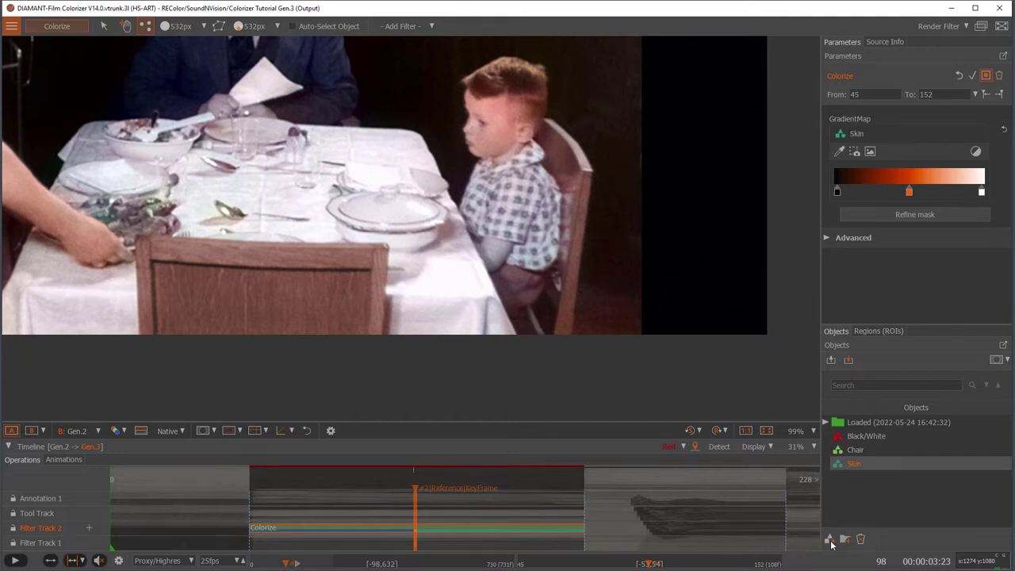
left_click(855, 151)
left_click_drag(440, 59, 570, 200)
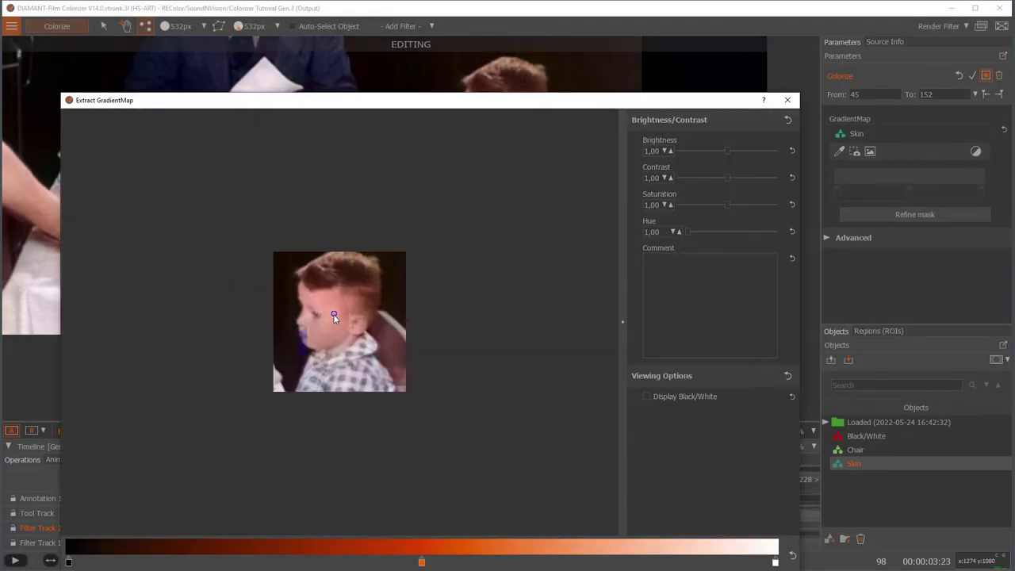
left_click_drag(336, 312, 332, 323)
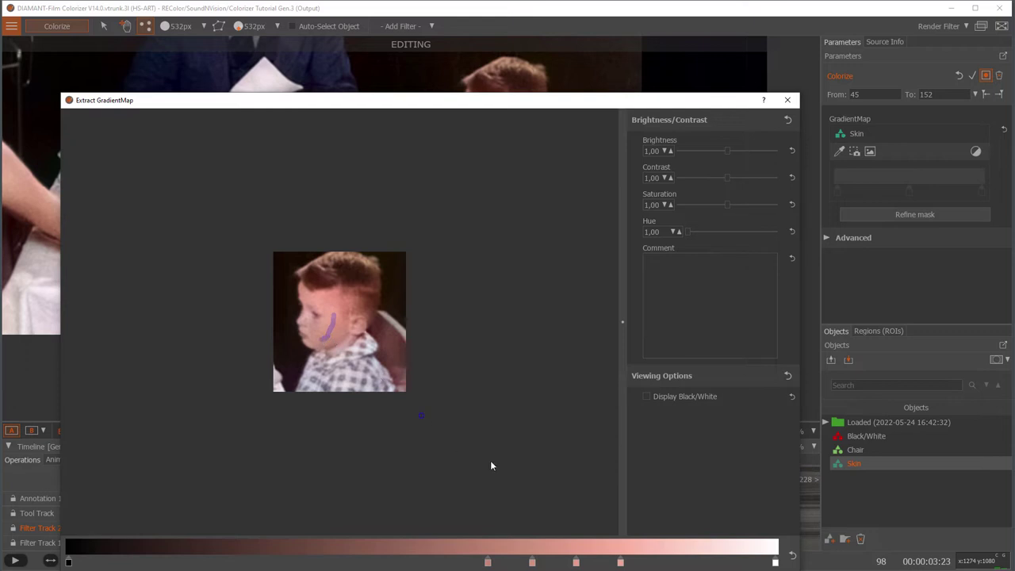
key("Return")
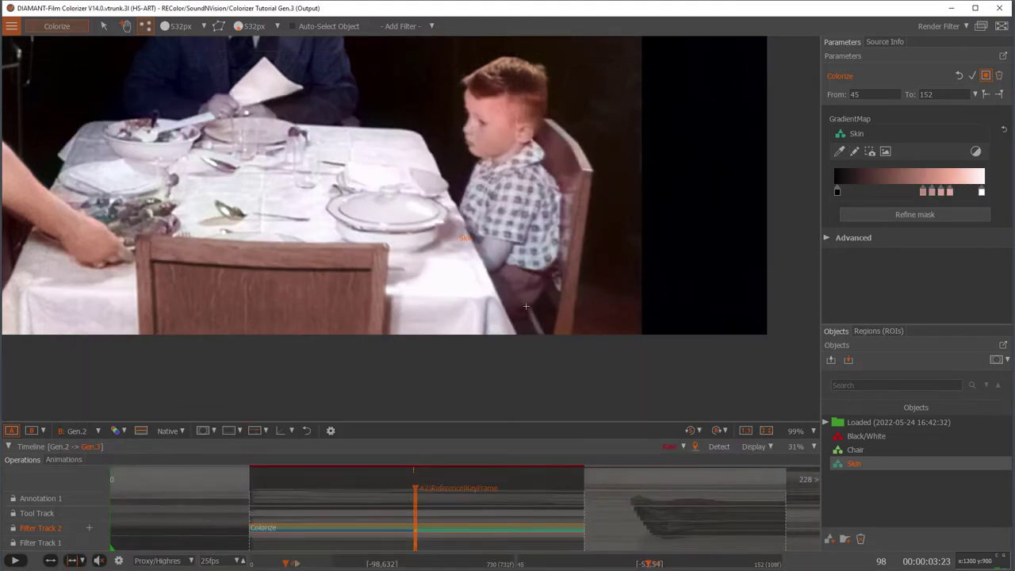
Add a new object named Hand, glancing at the Skin gradient first.
left_click(829, 540)
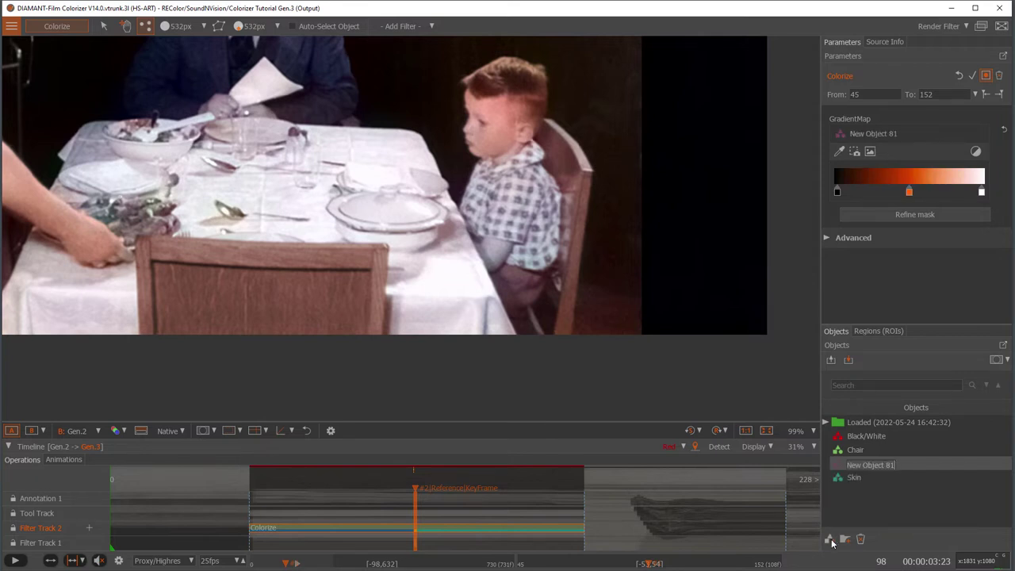
type("Hand")
key("Return")
left_click(855, 477)
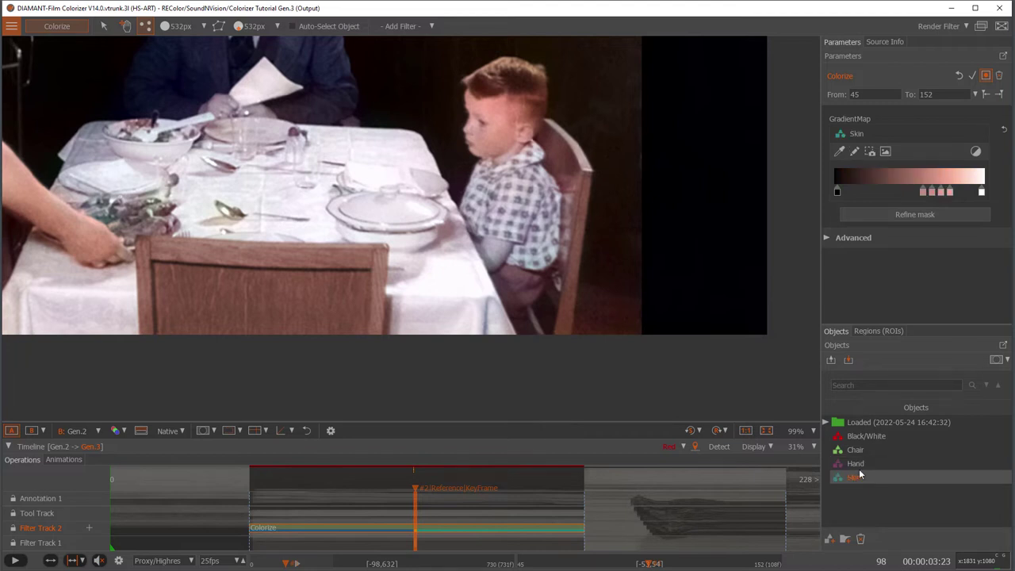
left_click(859, 463)
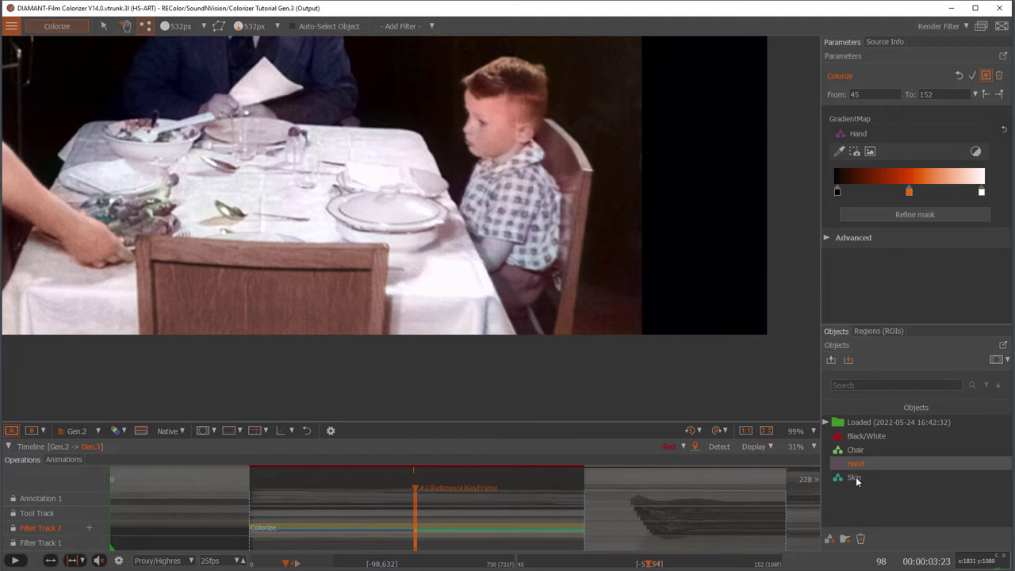
Copy the Skin object's colour settings and paste them onto Hand.
right_click(856, 476)
left_click(878, 480)
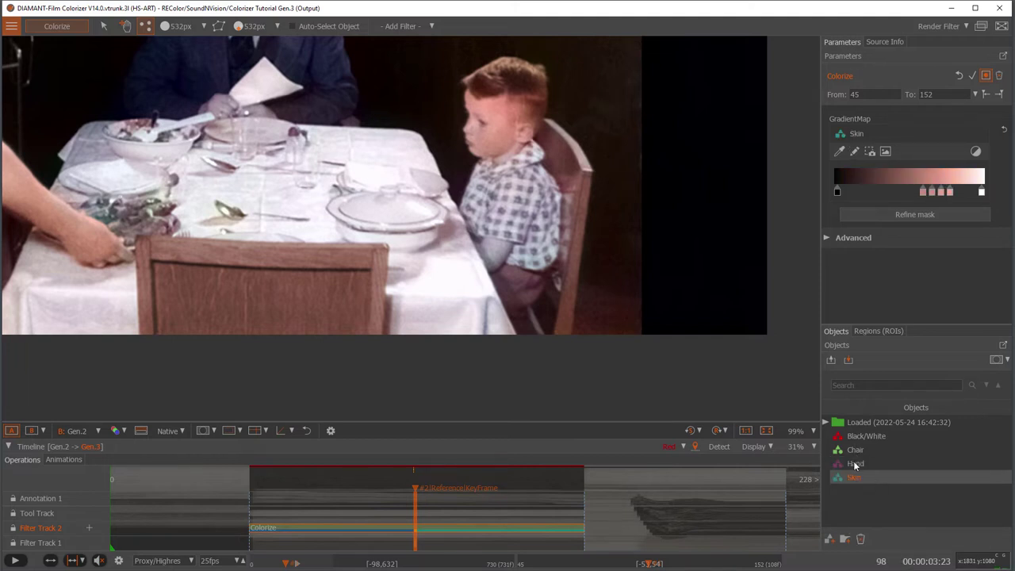
left_click(855, 465)
right_click(854, 461)
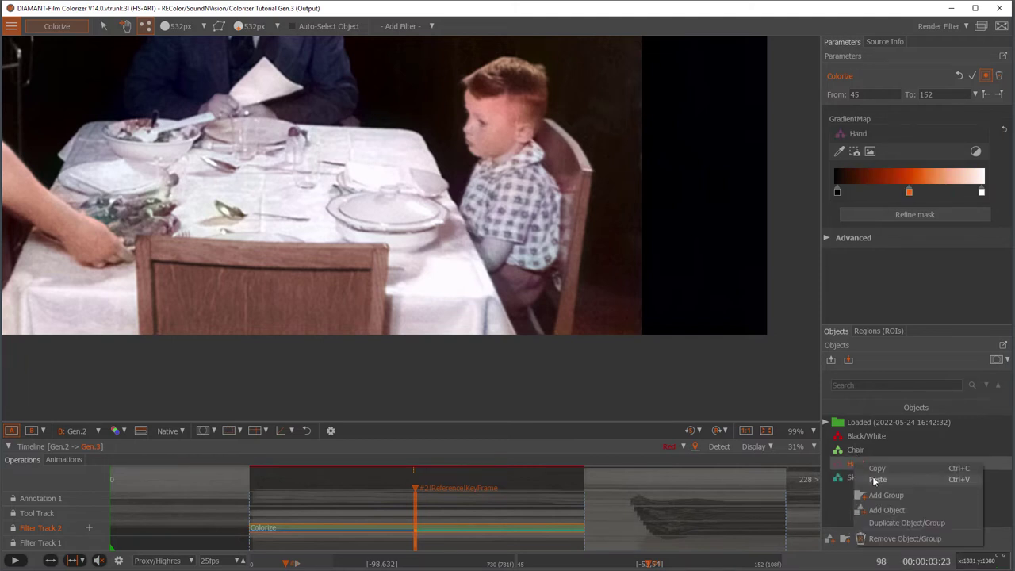
left_click(873, 476)
left_click(869, 495)
left_click(853, 462)
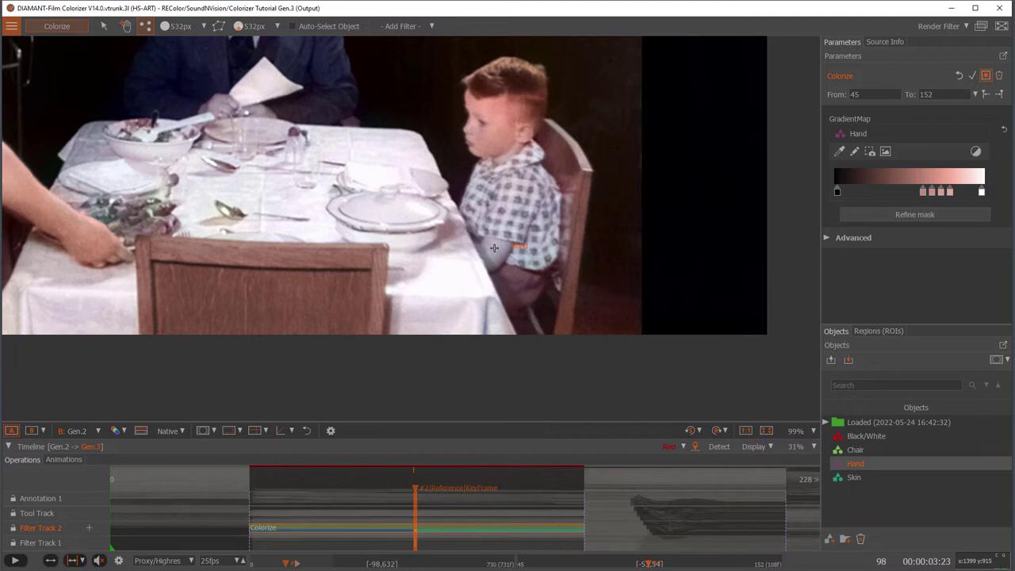
Show and hide the object masks to check the frame's colouring.
key("m")
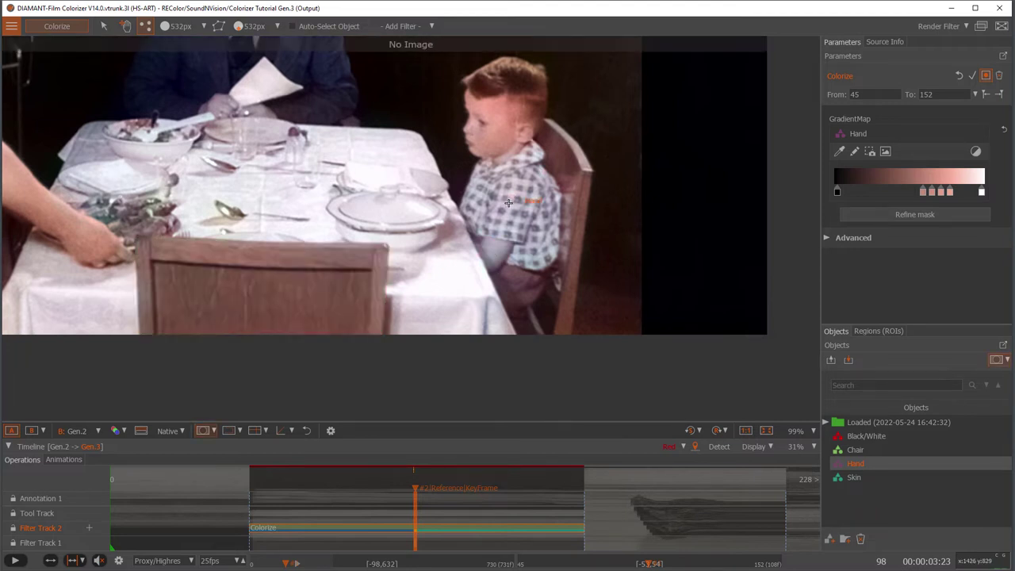
key("m")
scroll(508, 212, "down", 4)
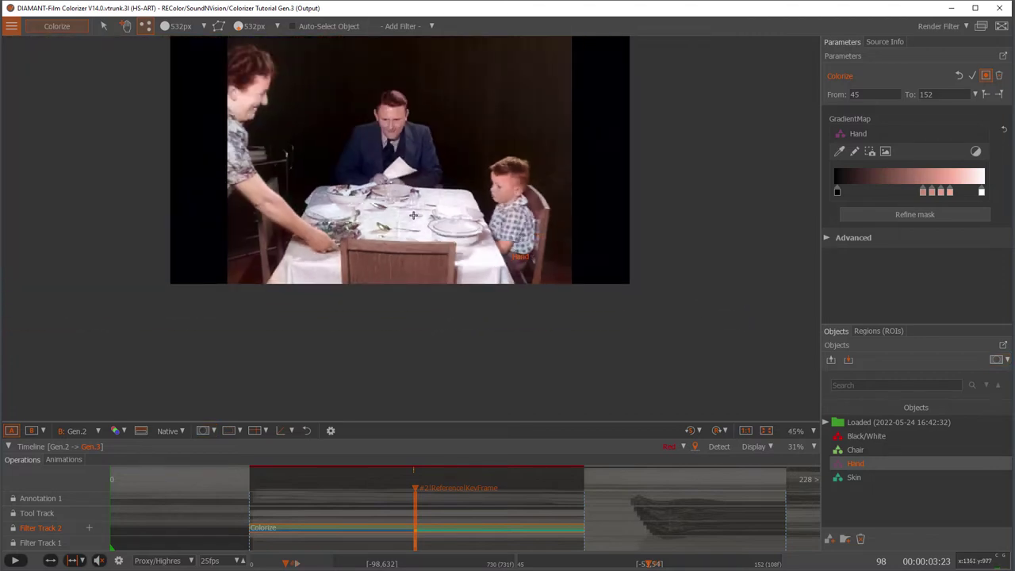
scroll(523, 242, "up", 4)
scroll(529, 232, "up", 2)
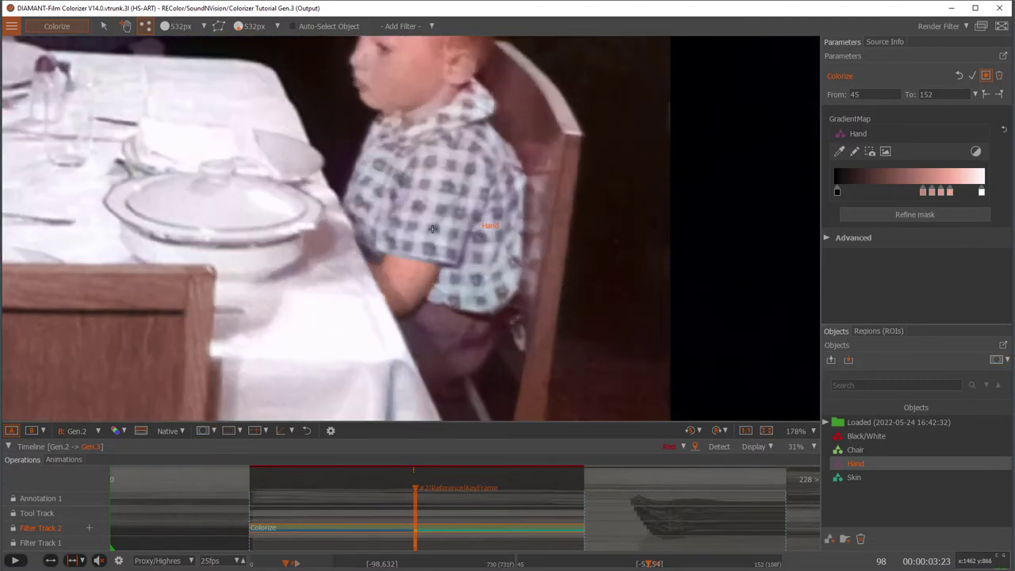
scroll(370, 226, "down", 3)
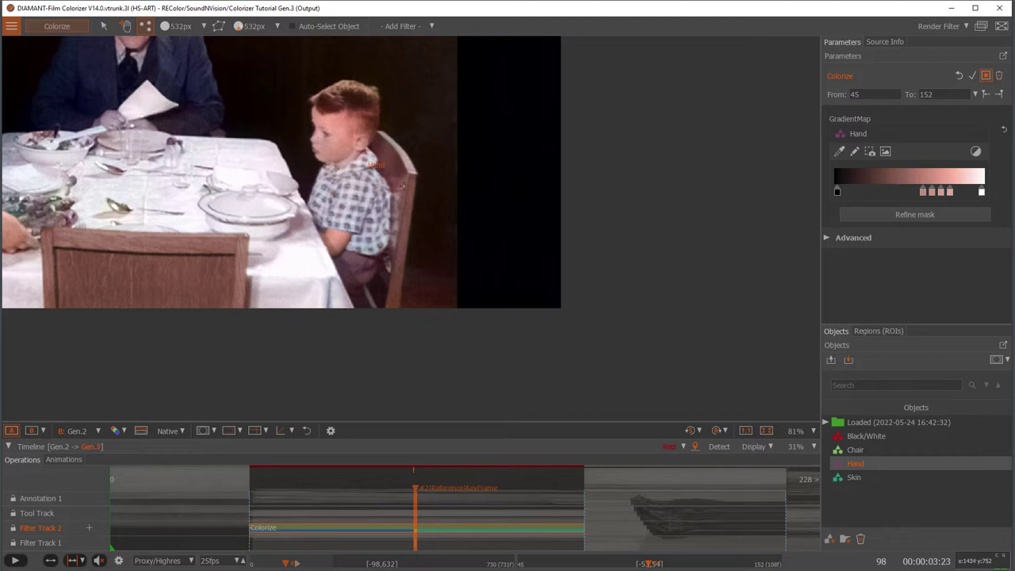
scroll(358, 187, "up", 5)
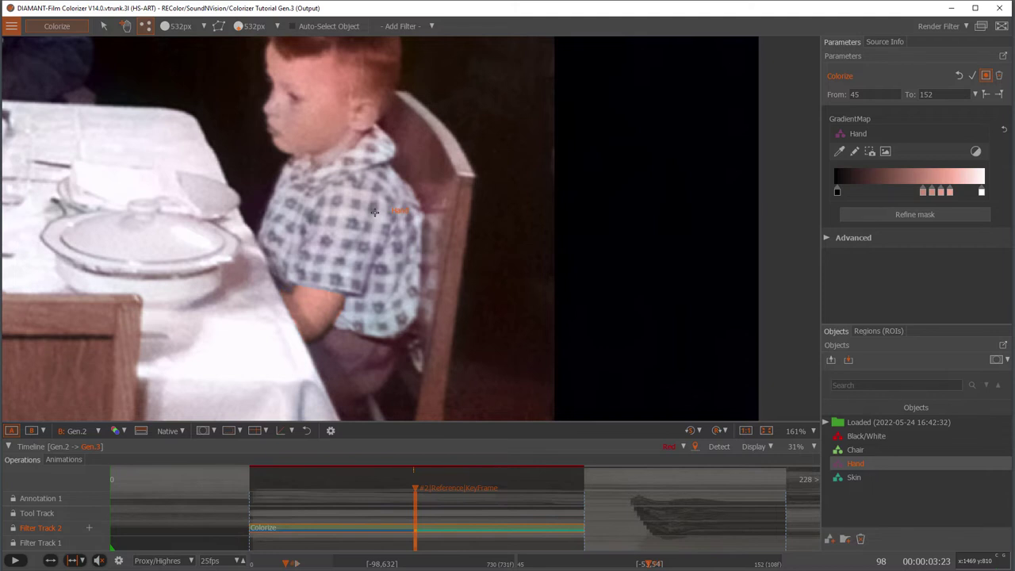
Add a new object named Shirt.
left_click(830, 540)
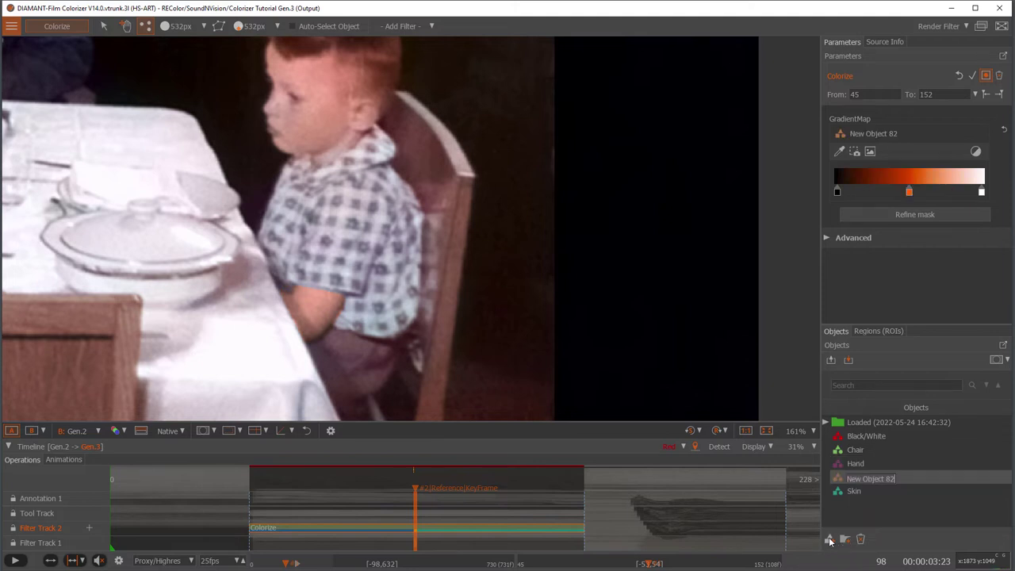
type("Shirt")
key("Return")
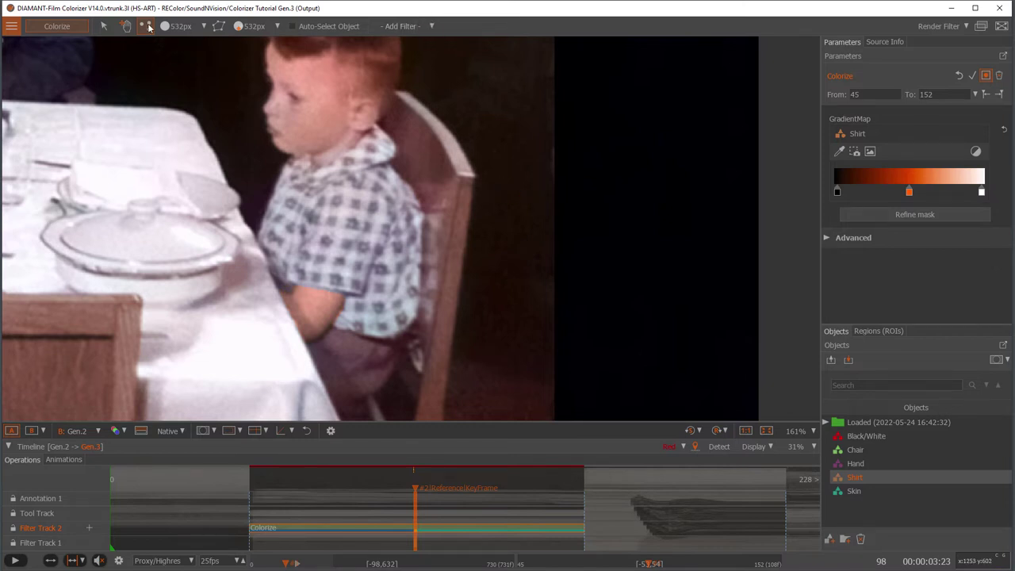
Assign the boy's checked shirt to the Shirt object, refine it, and show the mask overlay.
left_click(350, 224)
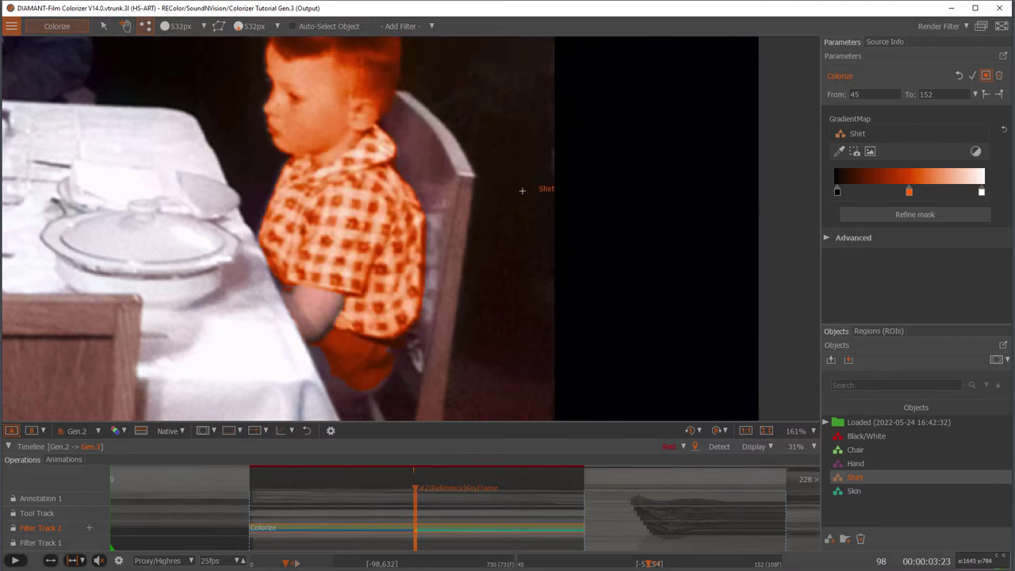
scroll(508, 254, "down", 1)
scroll(506, 262, "down", 1)
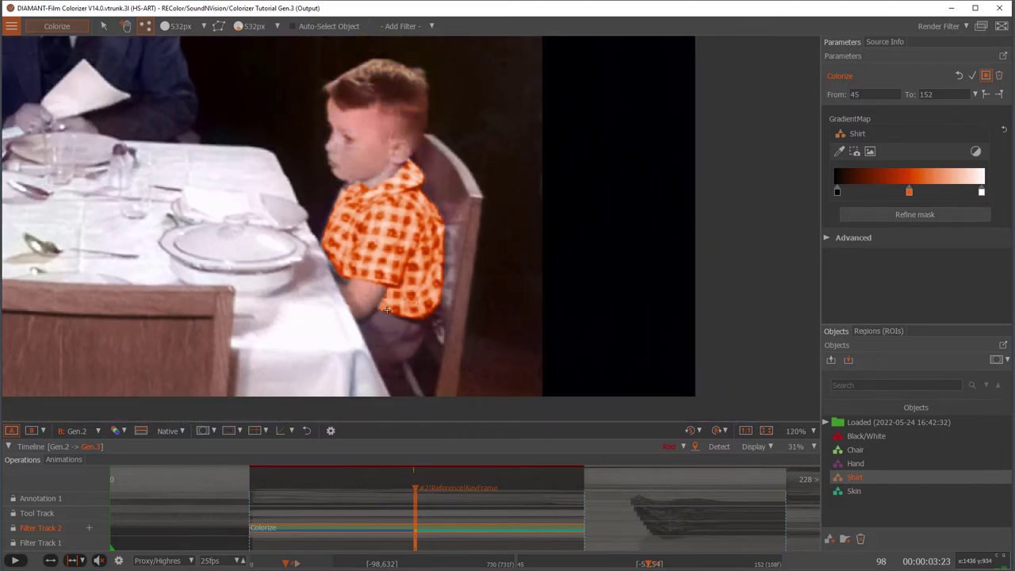
scroll(387, 316, "up", 3)
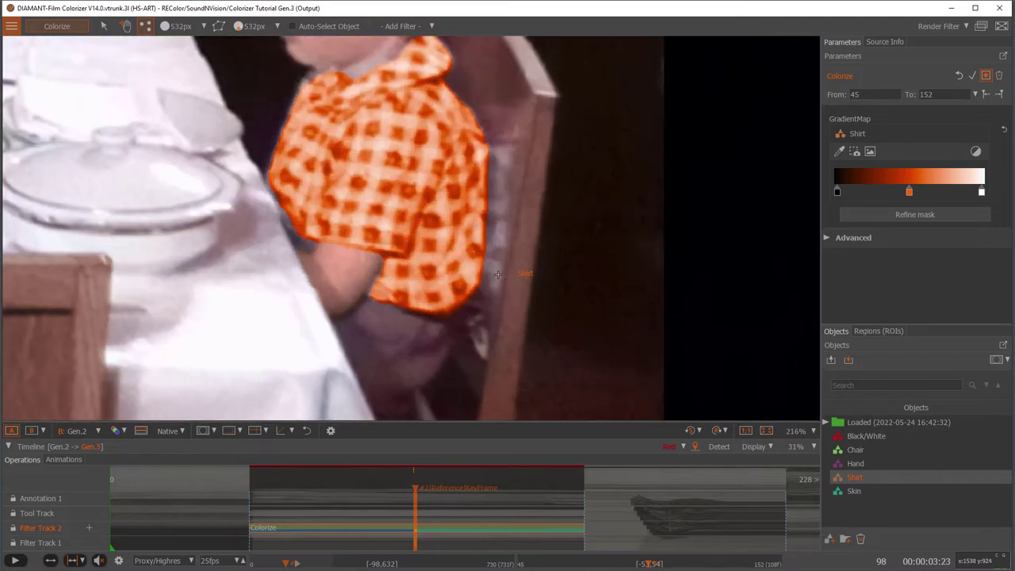
left_click(288, 222)
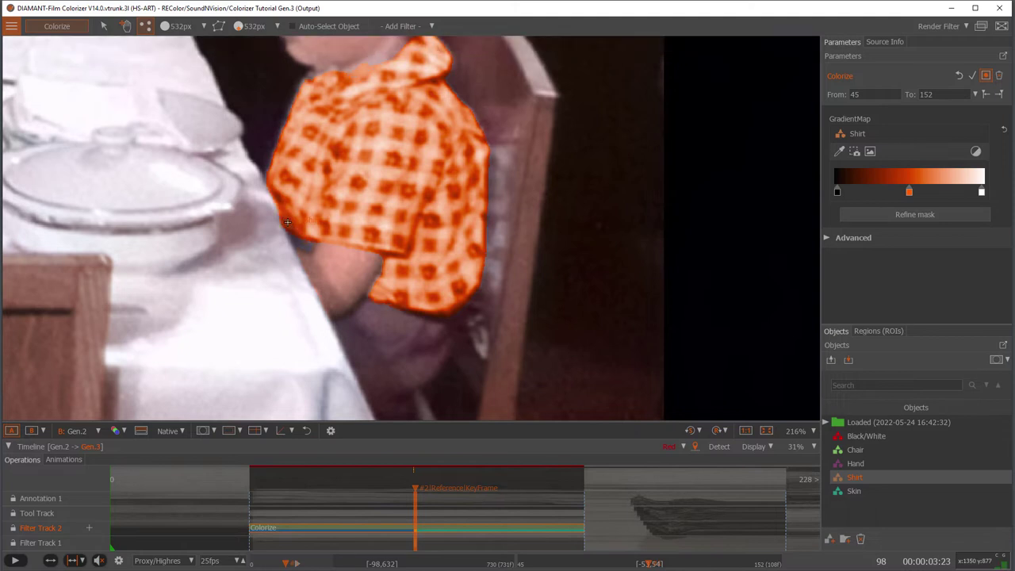
scroll(398, 205, "down", 3)
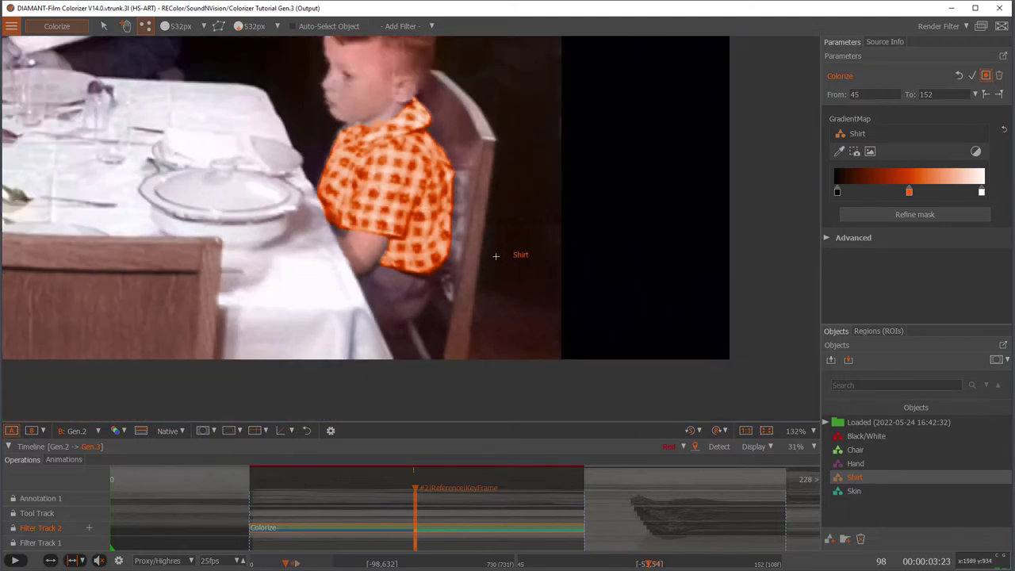
key("m")
key("m")
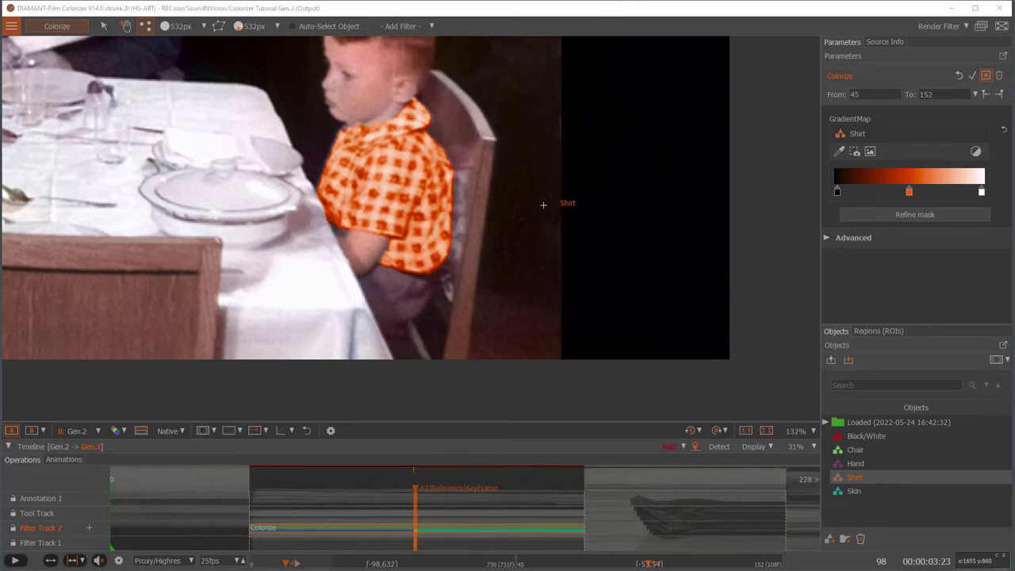
scroll(287, 191, "down", 2)
scroll(424, 254, "up", 2)
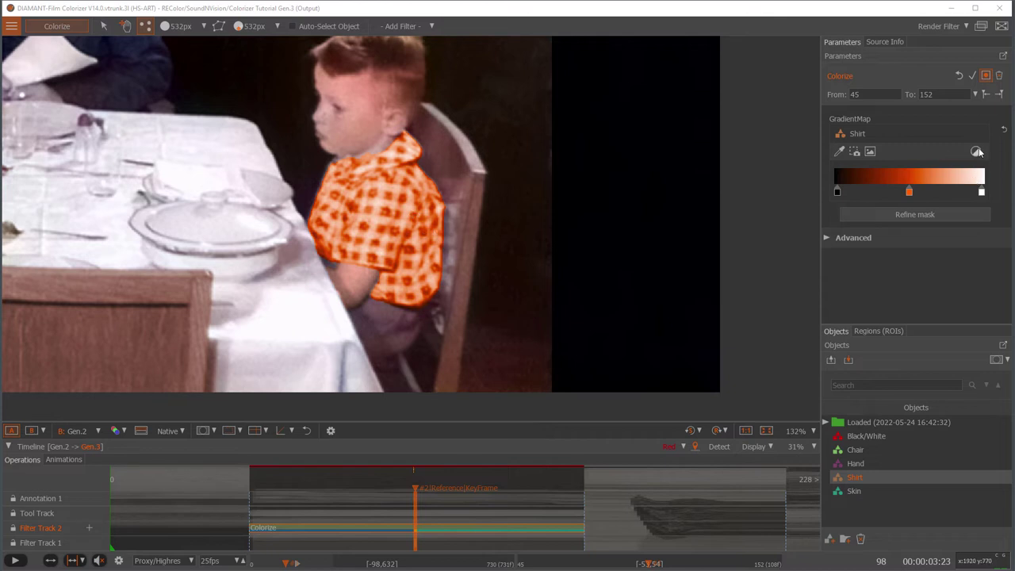
Reset the Shirt gradient map to a plain black-to-white ramp.
left_click(977, 152)
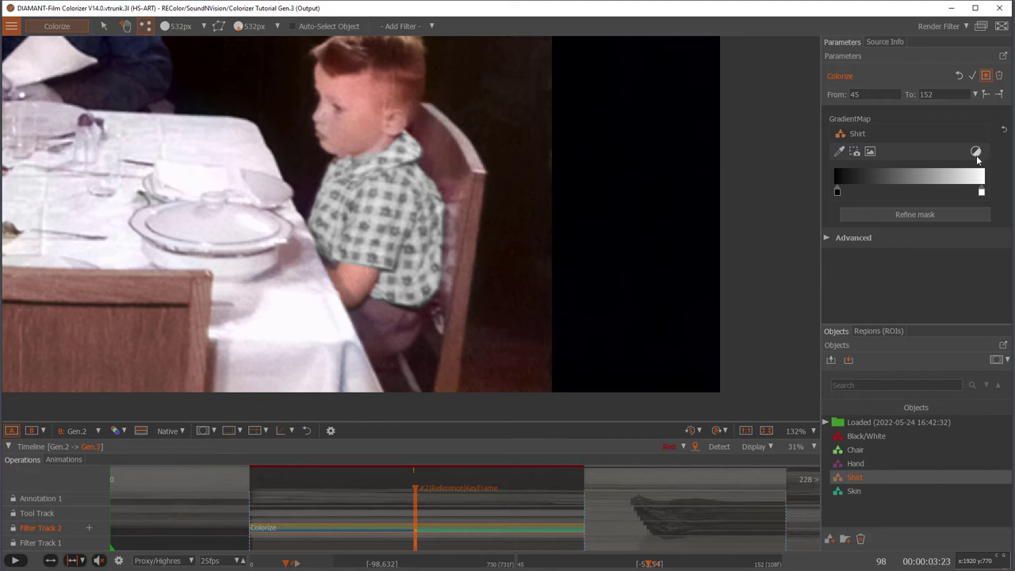
scroll(373, 268, "down", 3)
scroll(474, 257, "up", 2)
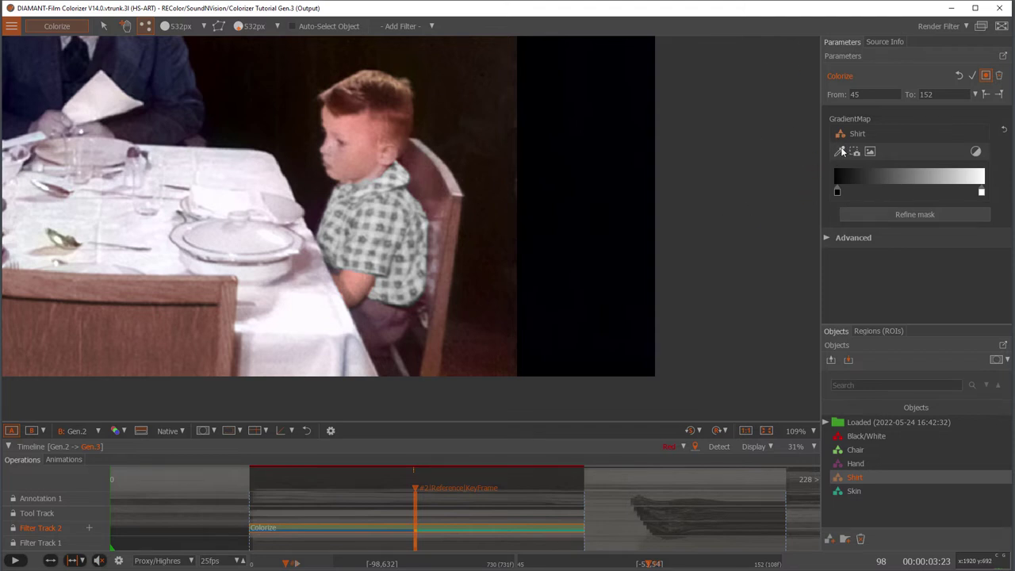
Add a mid-grey stop to the Shirt gradient sampled from the boy's shirt.
left_click(840, 151)
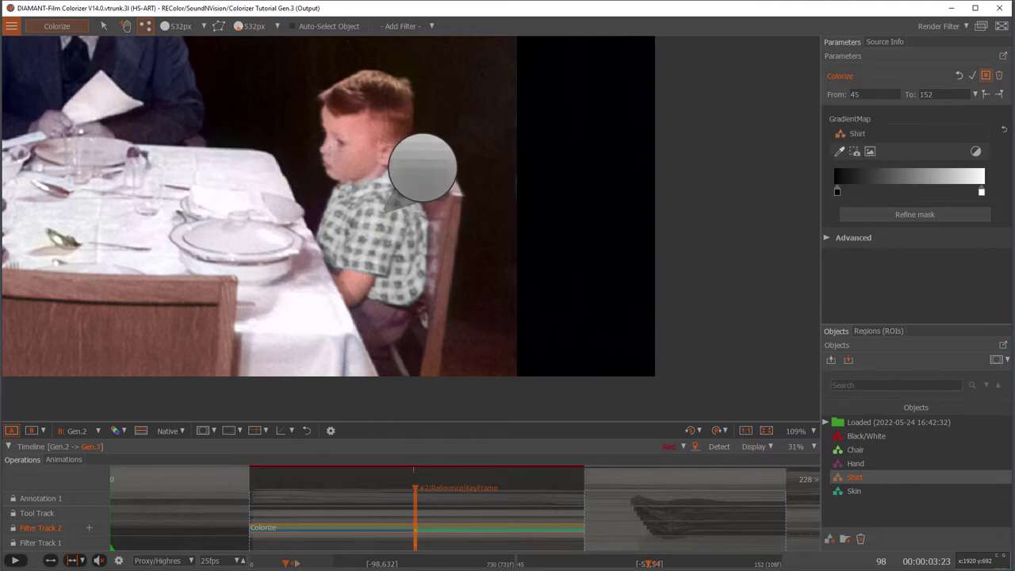
left_click(382, 214)
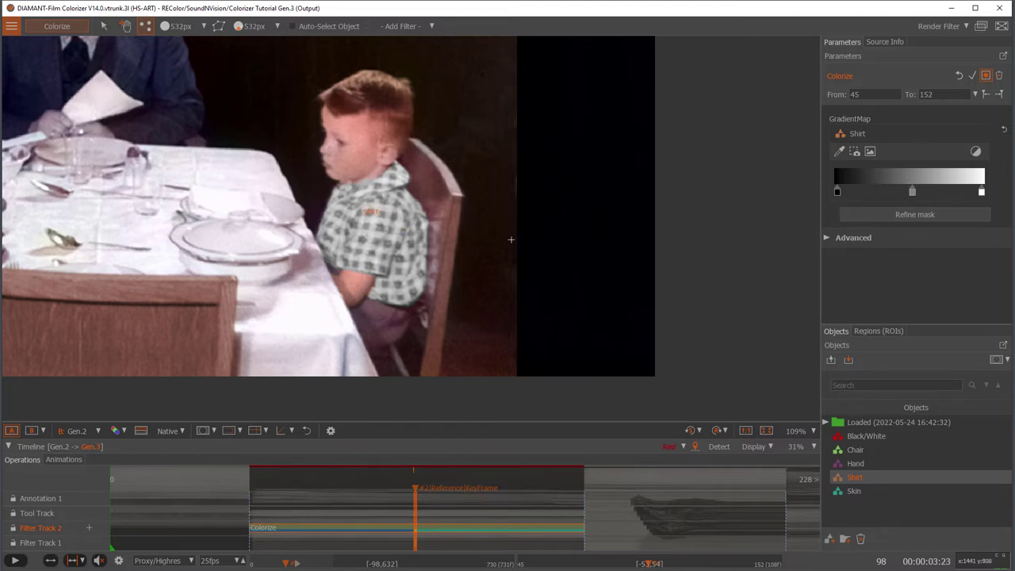
Tint the new middle Shirt gradient stop a pale blue.
double_click(912, 191)
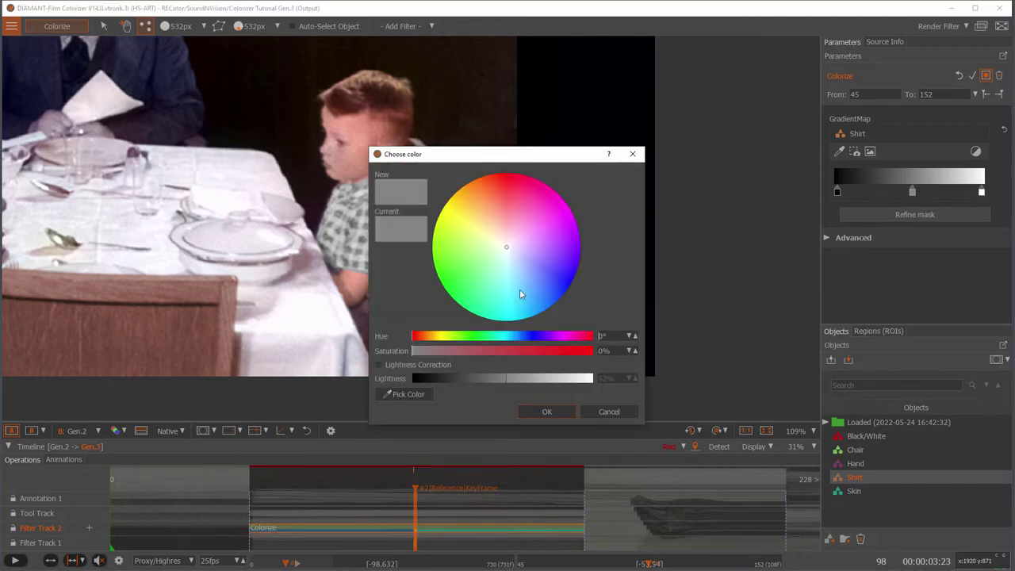
left_click_drag(507, 250, 522, 259)
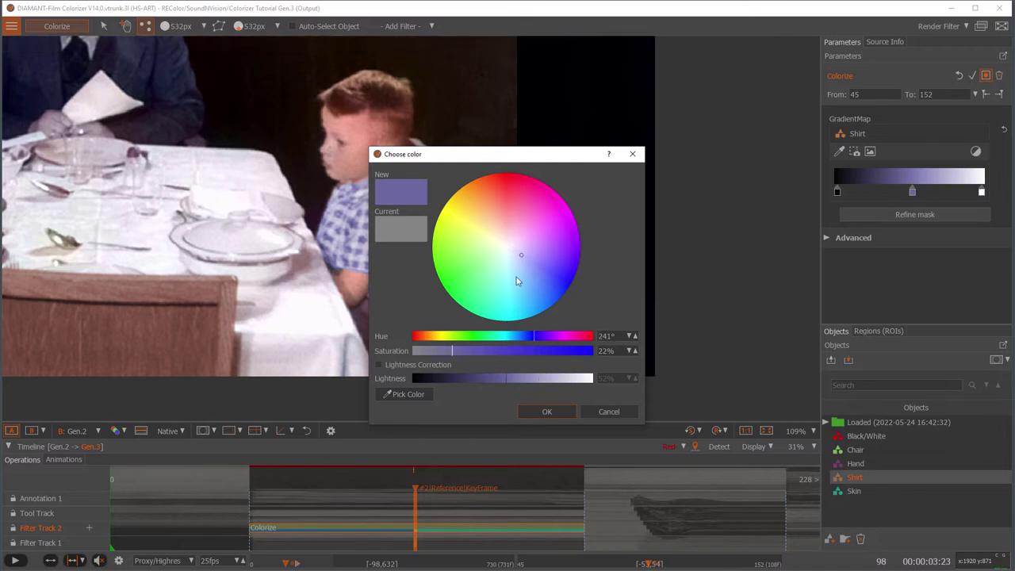
left_click(555, 411)
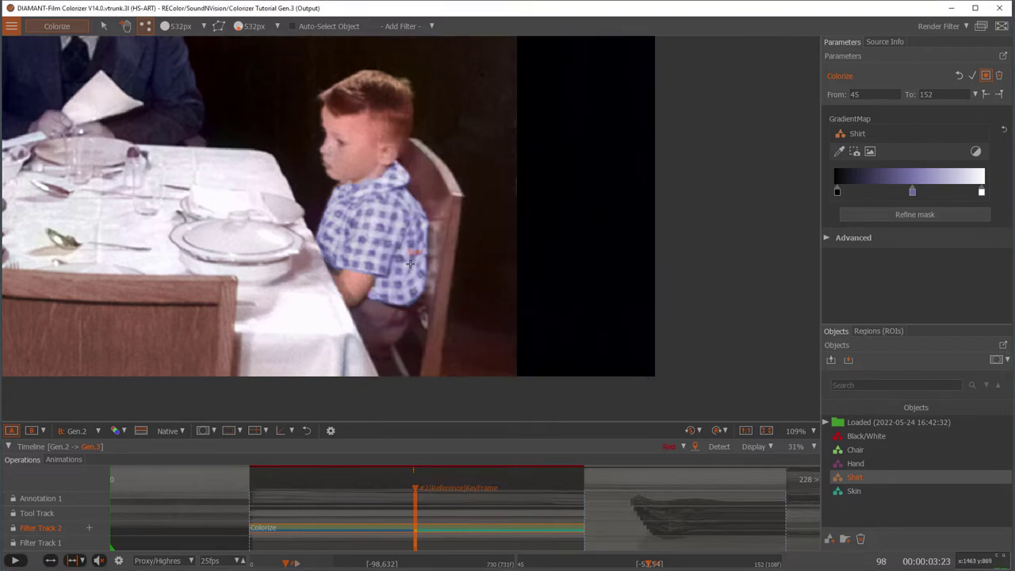
scroll(413, 266, "up", 2)
scroll(414, 265, "up", 1)
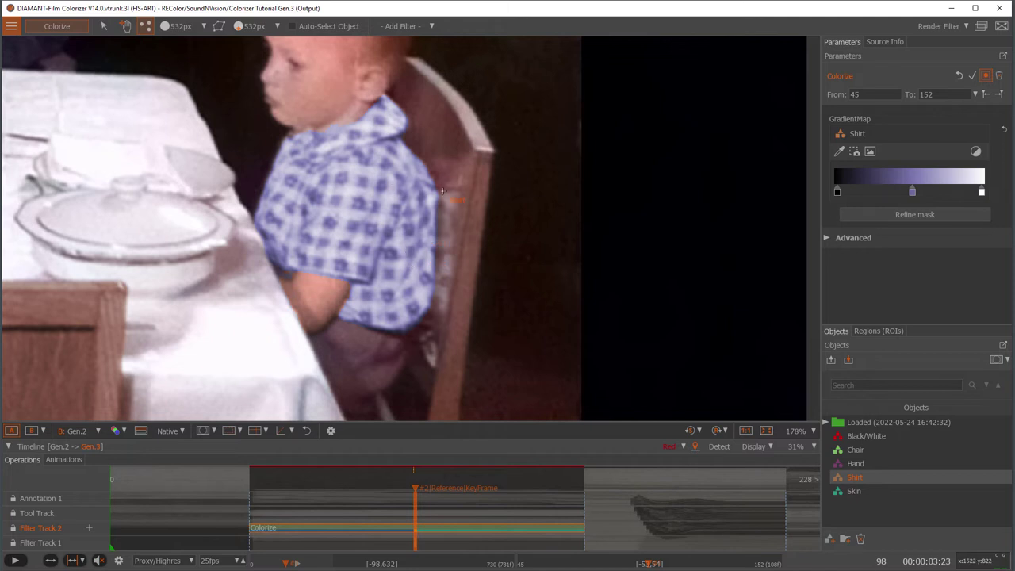
Add a lighter shirt-tone stop and lower its saturation to 13%.
left_click(841, 152)
left_click(350, 191)
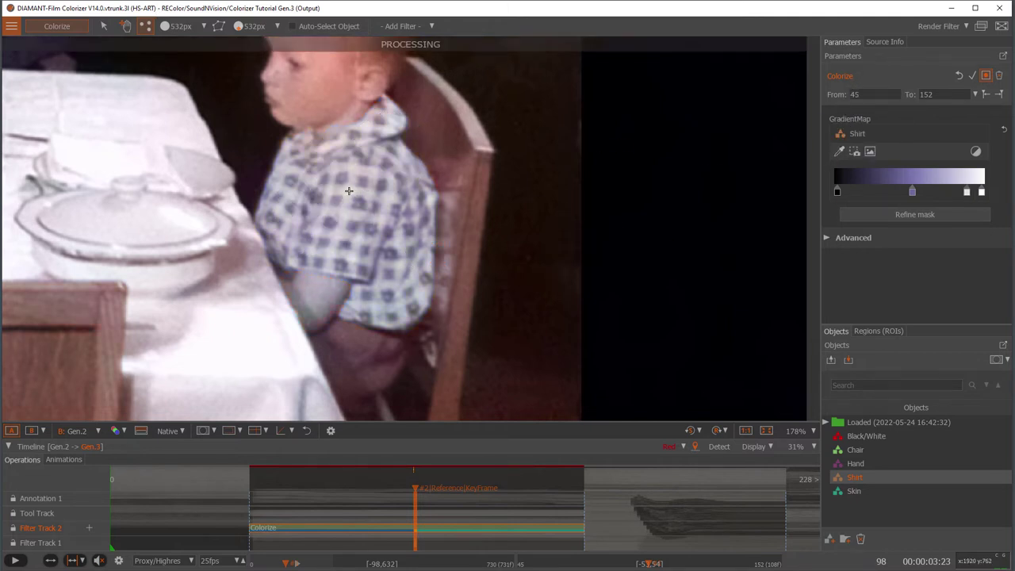
left_click_drag(967, 194, 946, 198)
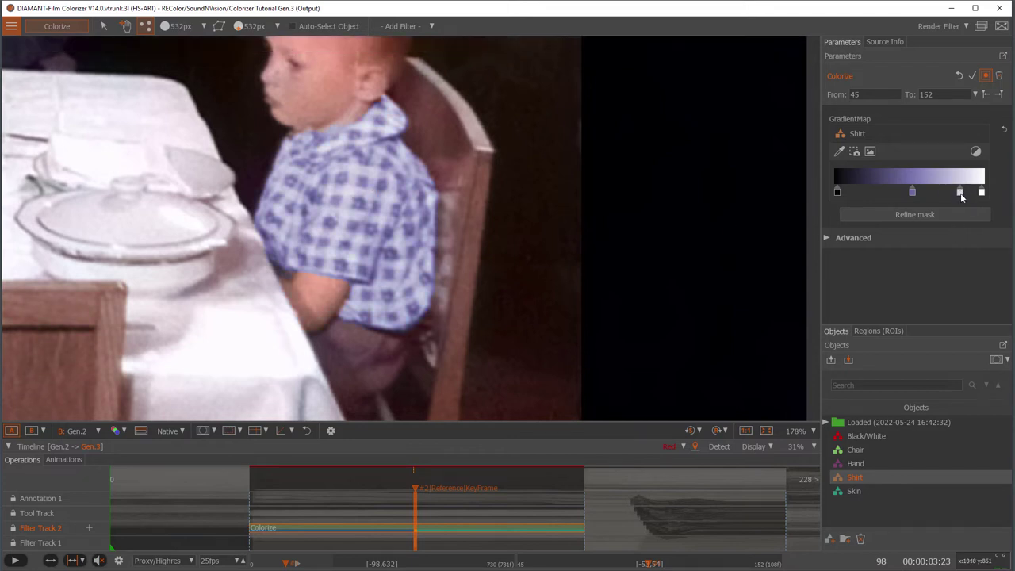
double_click(960, 192)
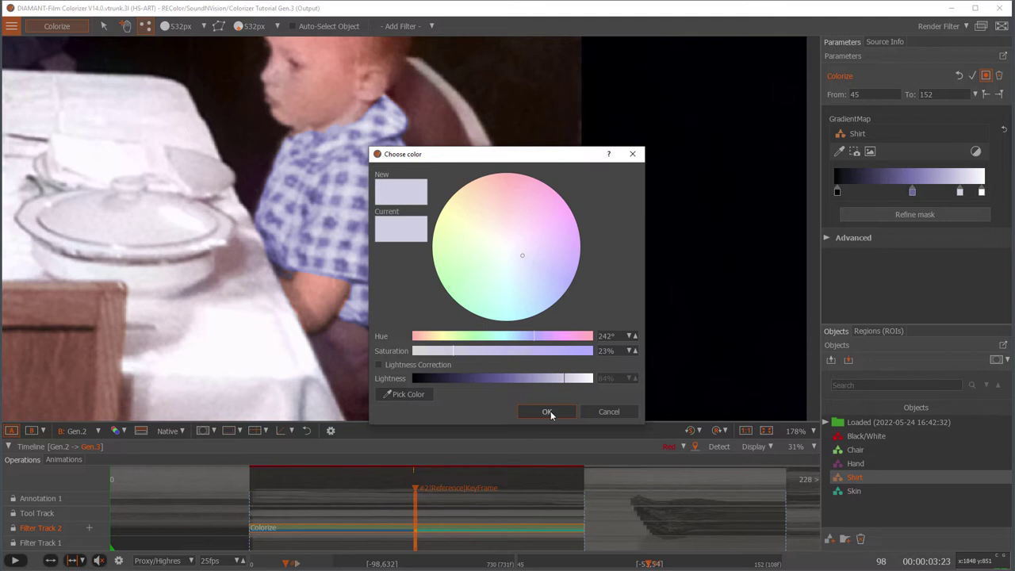
left_click_drag(453, 351, 436, 351)
left_click(548, 411)
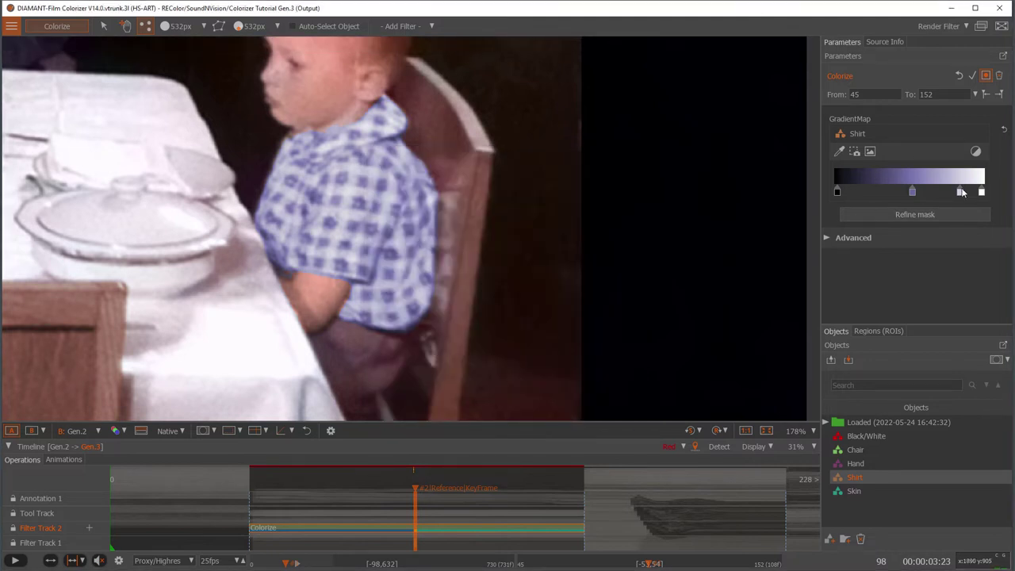
Shift the light stop left and reduce the purple stop's saturation to 17%.
left_click_drag(960, 192, 939, 194)
double_click(912, 192)
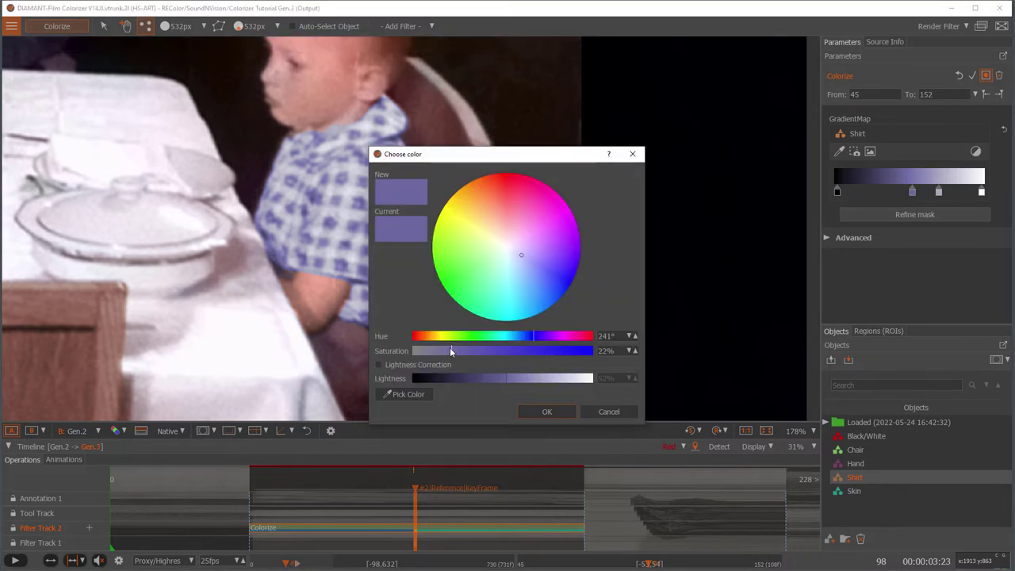
left_click_drag(447, 351, 443, 353)
left_click(549, 411)
scroll(518, 291, "down", 5)
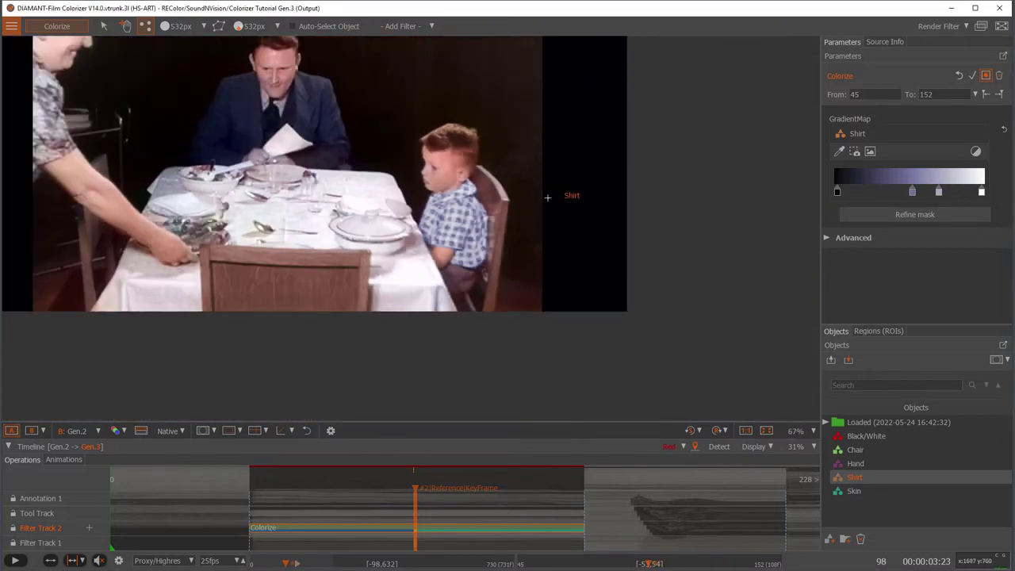
scroll(465, 232, "up", 7)
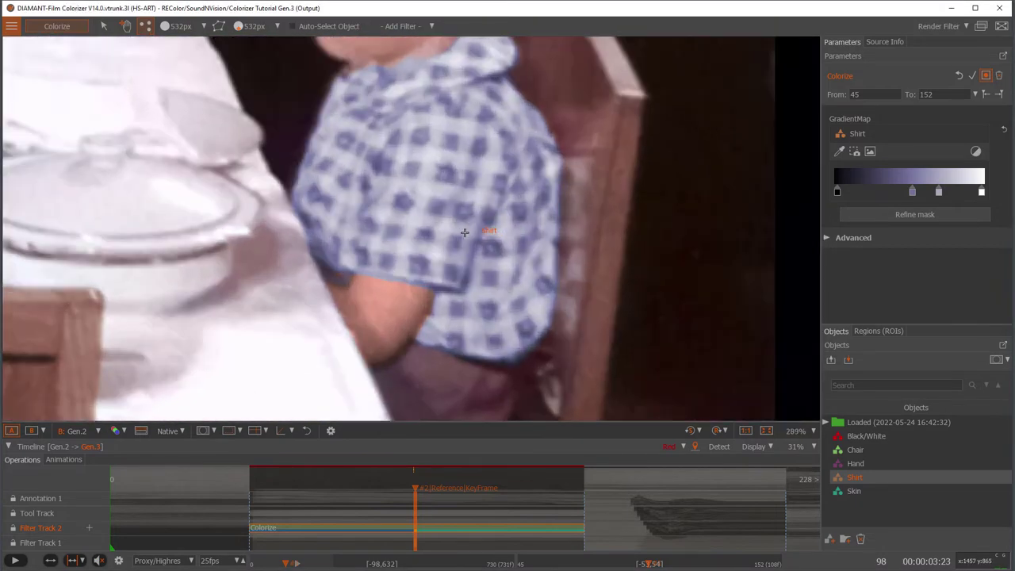
scroll(464, 233, "down", 1)
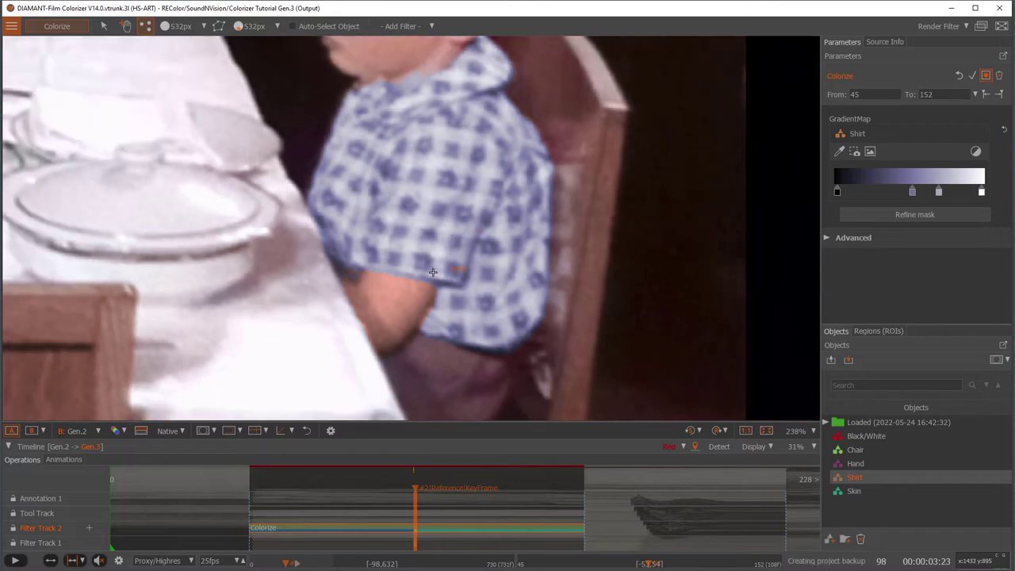
scroll(443, 245, "down", 1)
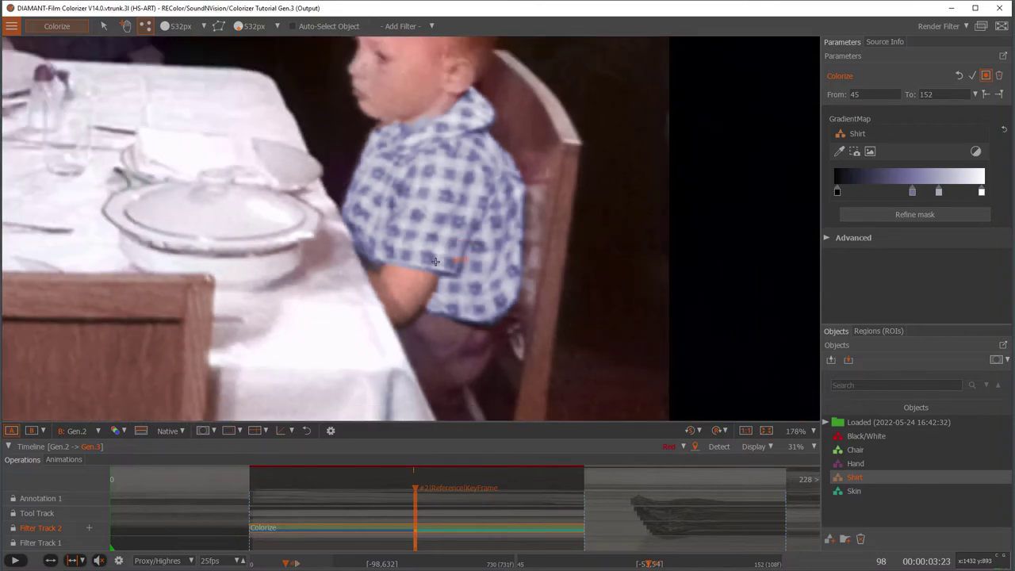
key("b")
scroll(444, 260, "up", 4)
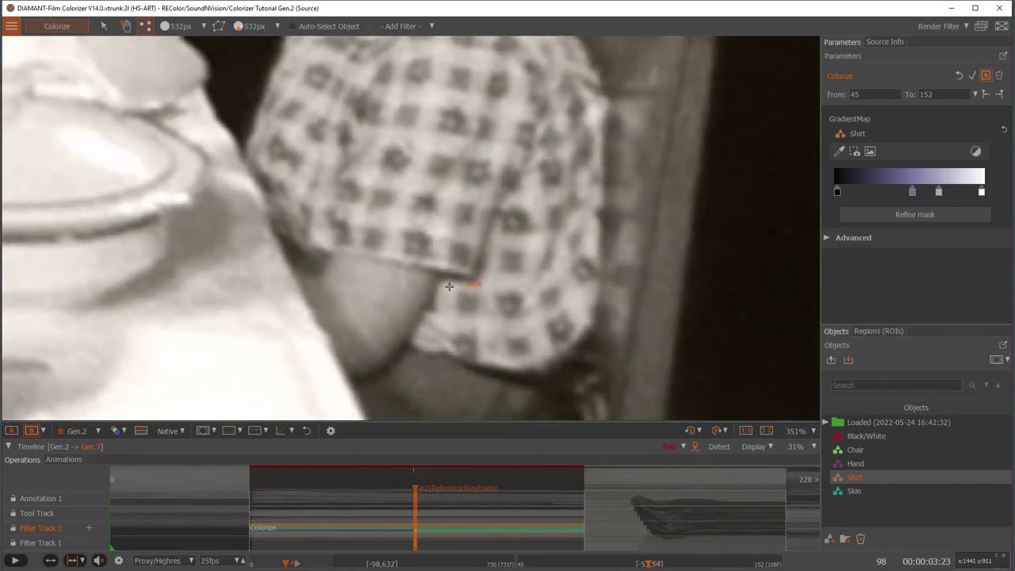
key("a")
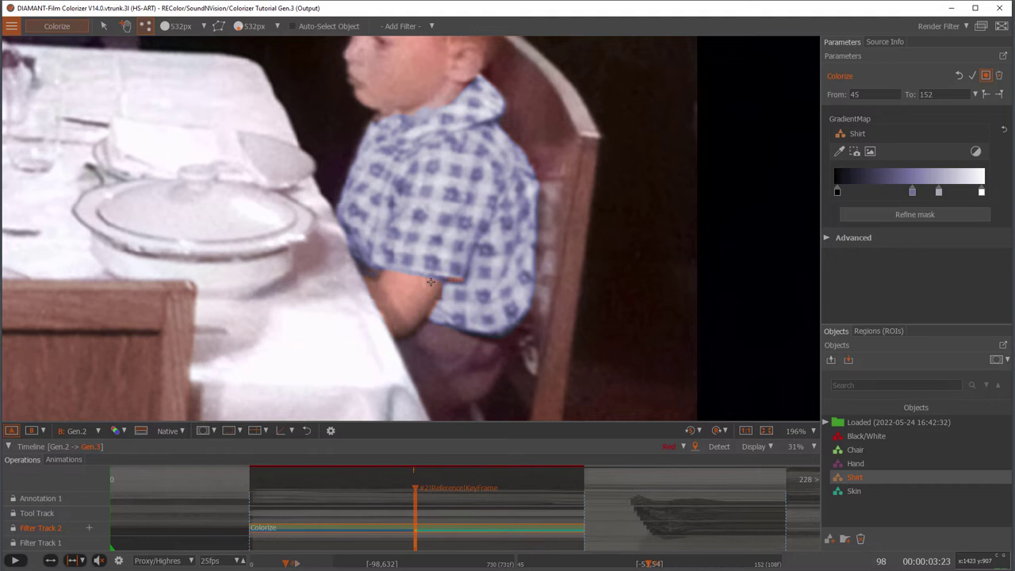
key("b")
key("a")
key("b")
key("a")
Select the Hand object and switch to the mask brush, shrinking it to 5px.
left_click(856, 464)
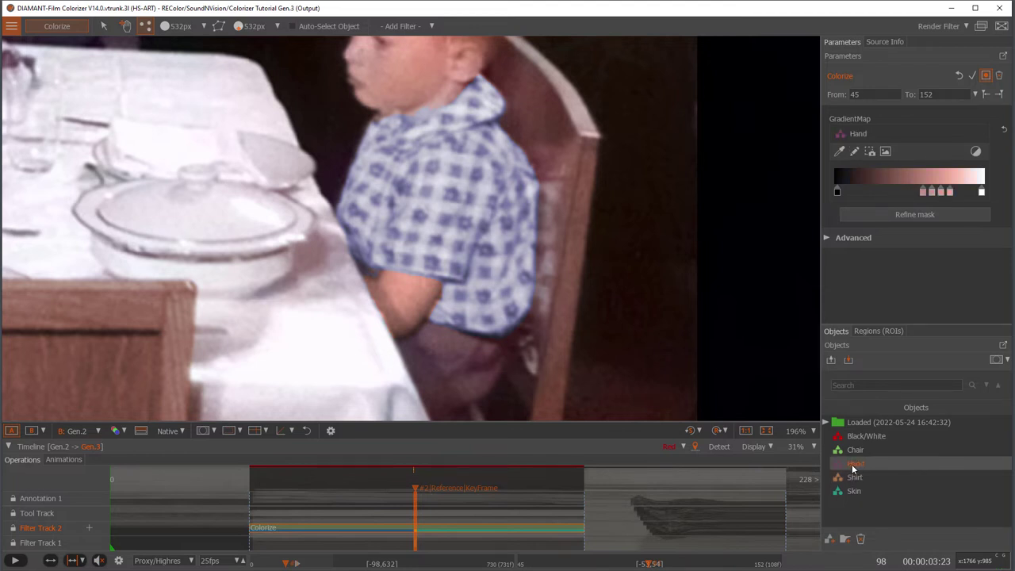
scroll(348, 269, "up", 5)
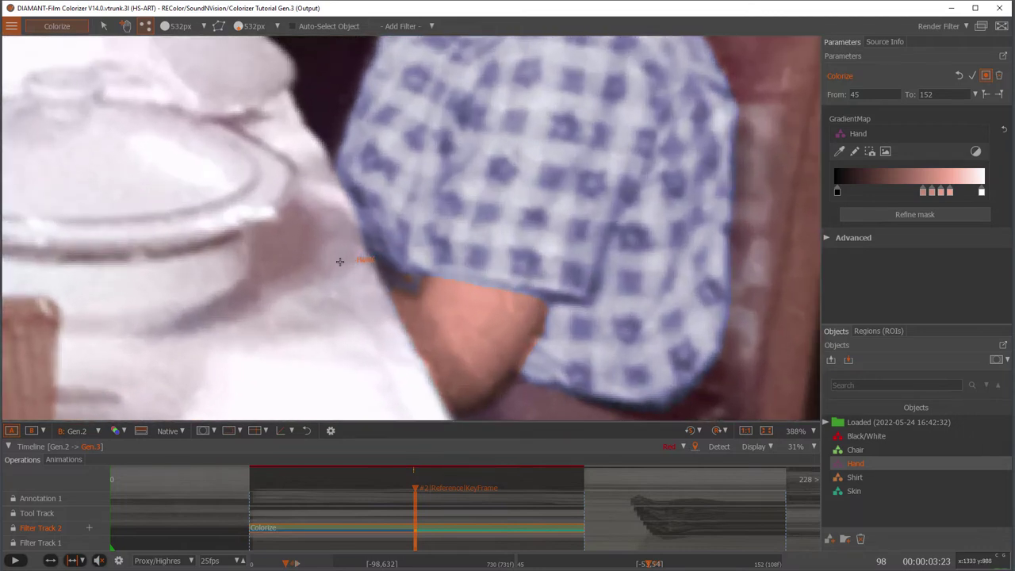
left_click(166, 26)
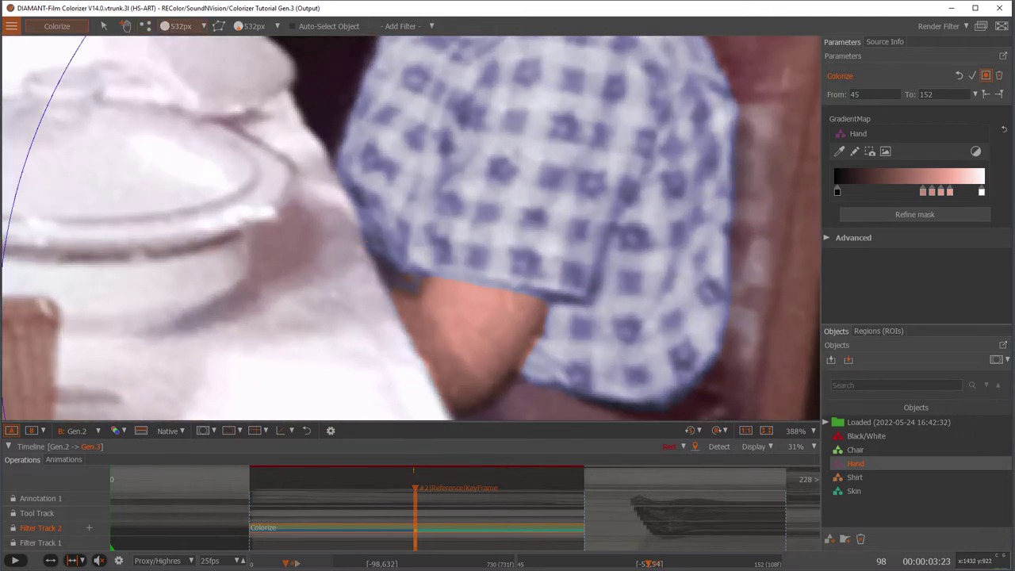
scroll(544, 301, "down", 10)
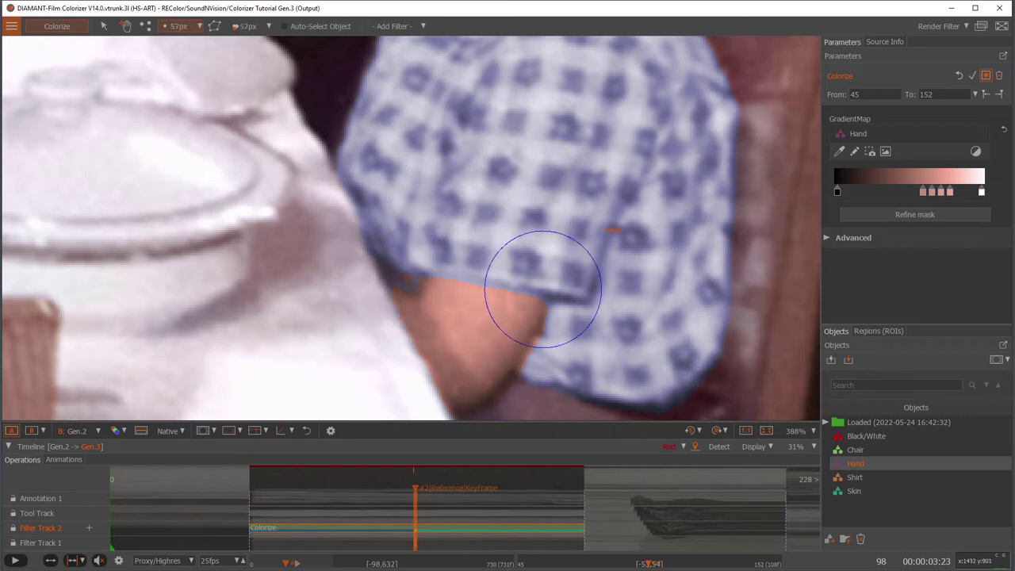
scroll(439, 289, "down", 5)
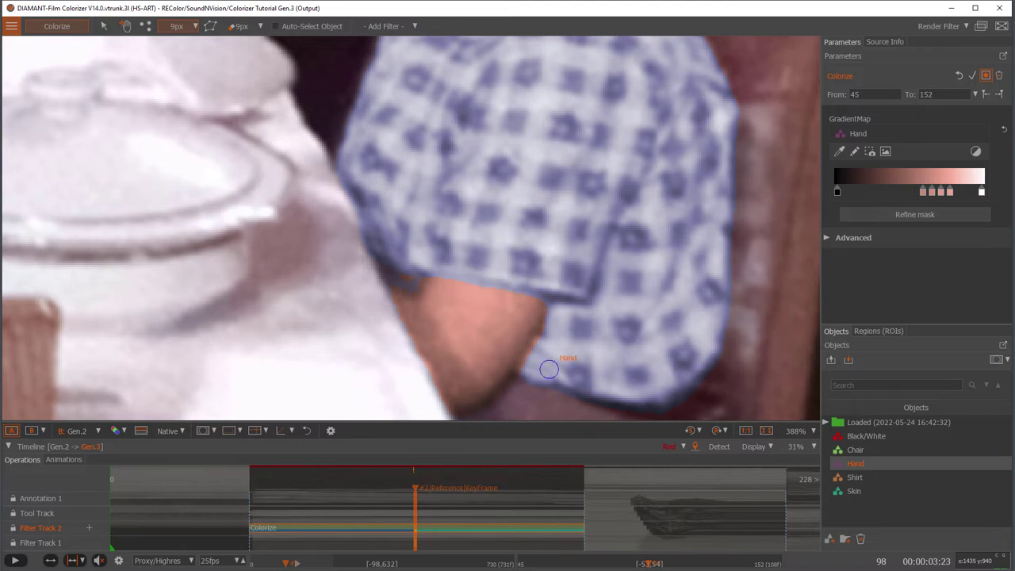
scroll(475, 290, "down", 4)
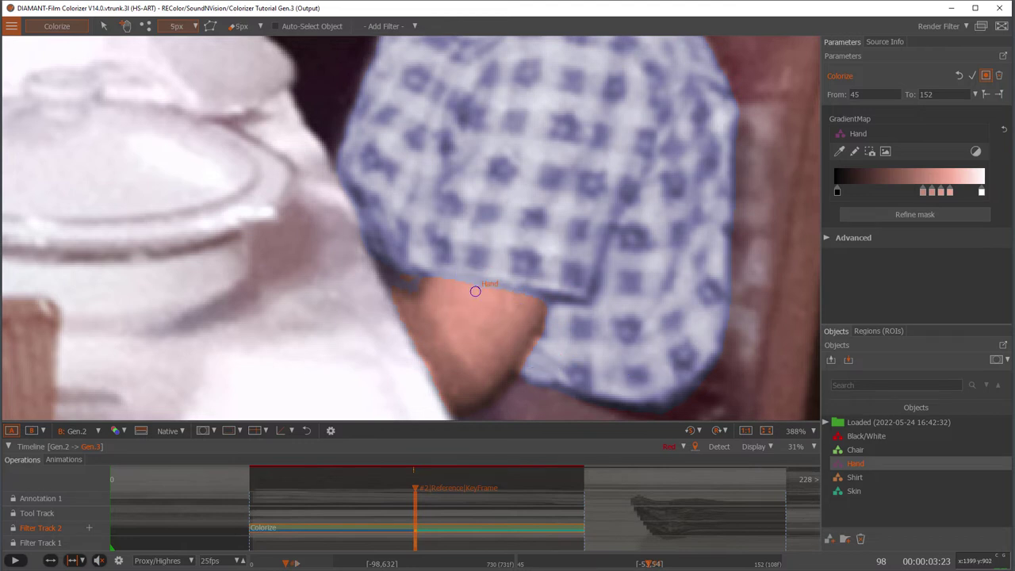
Paint the Hand mask along the boy's sleeve edge up to the shirt.
left_click(444, 278)
mouse_move(445, 279)
left_mouse_down()
mouse_move(528, 292)
mouse_move(539, 306)
left_mouse_up()
scroll(487, 340, "down", 8)
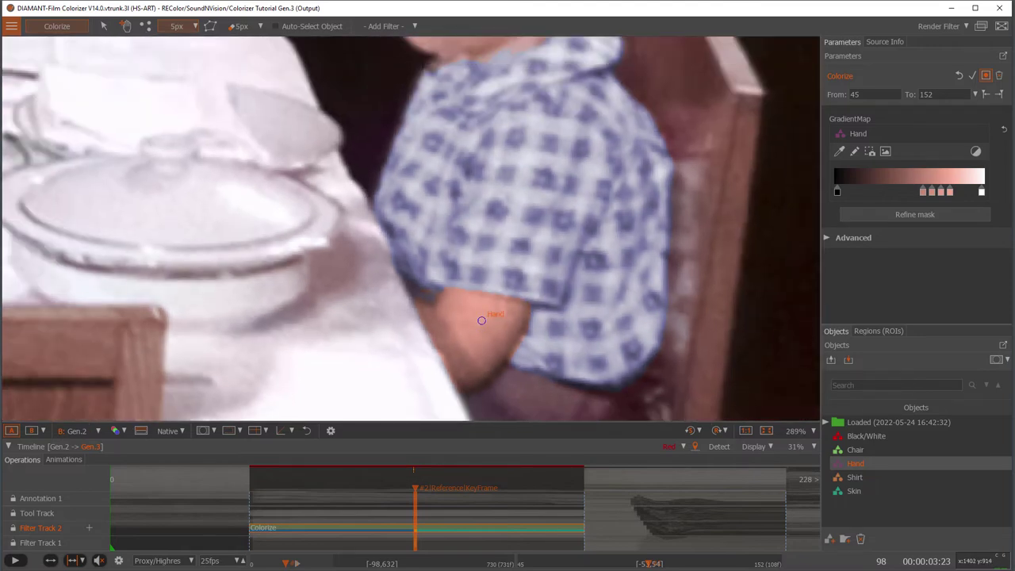
scroll(596, 263, "up", 6)
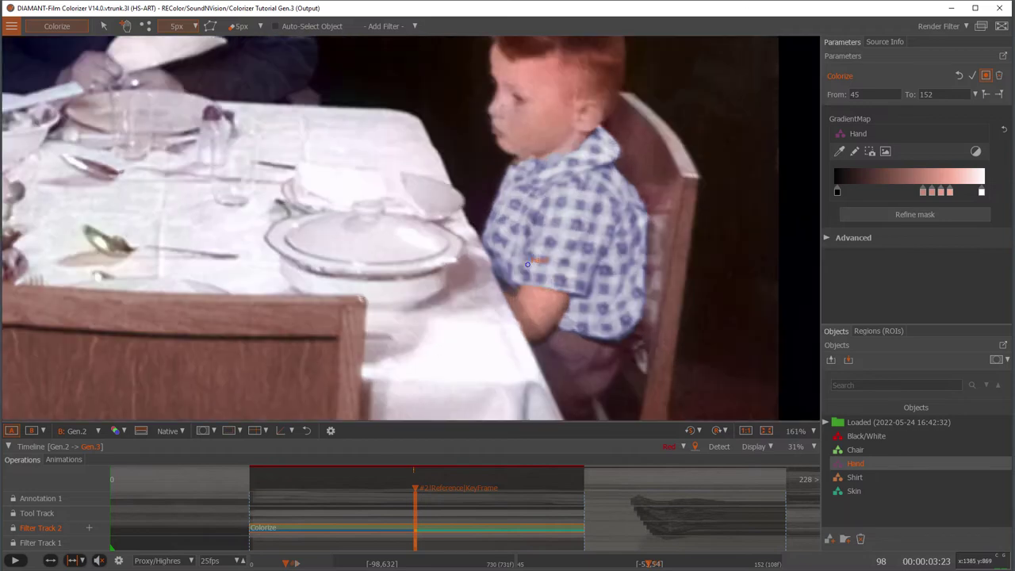
scroll(547, 280, "down", 8)
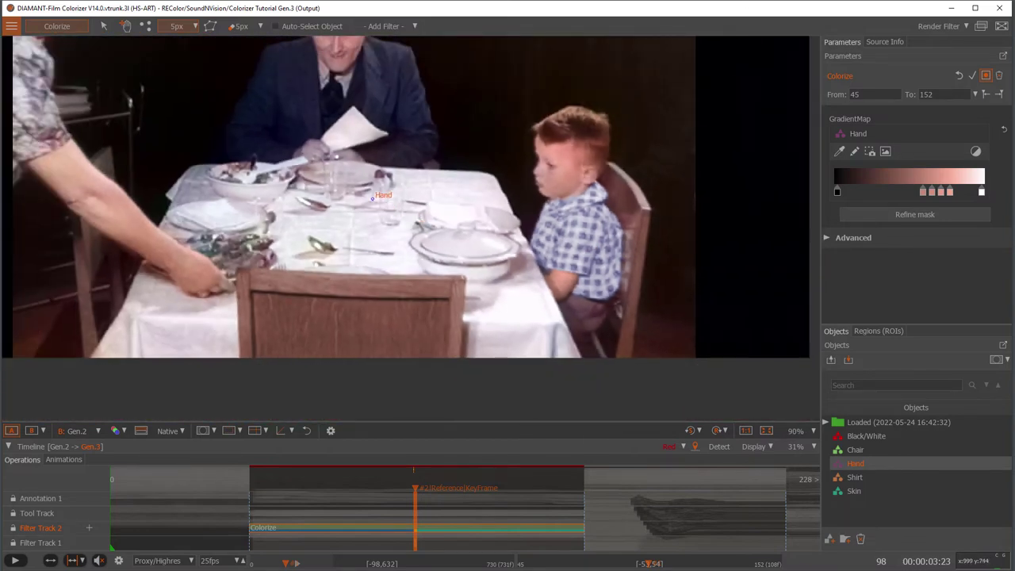
scroll(382, 213, "down", 3)
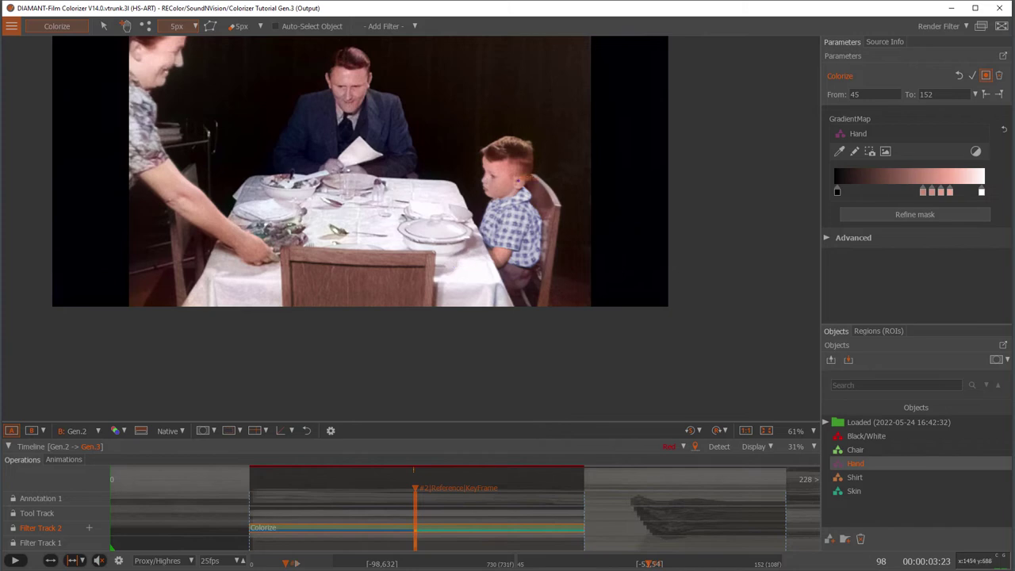
scroll(512, 229, "up", 5)
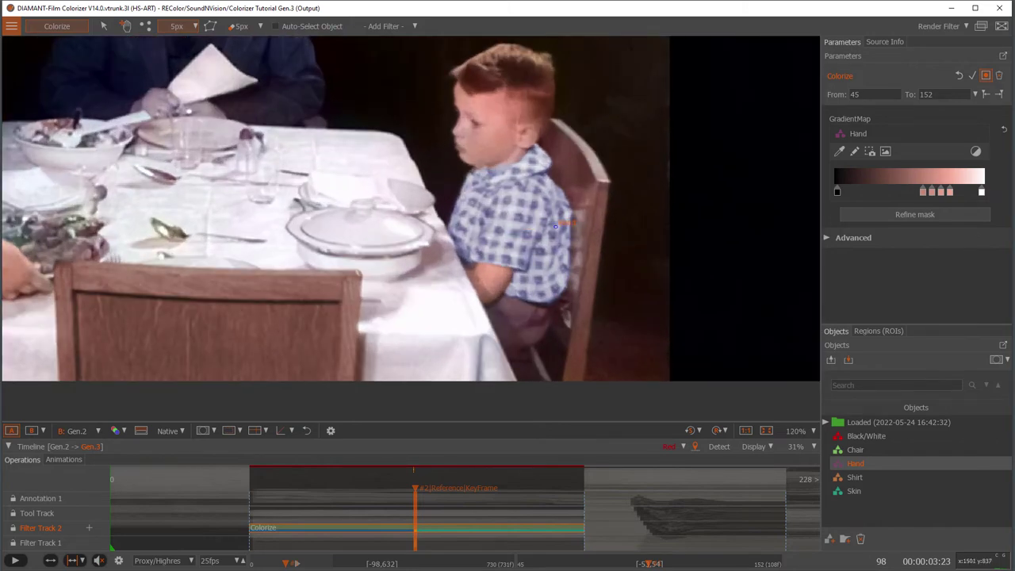
scroll(522, 235, "down", 3)
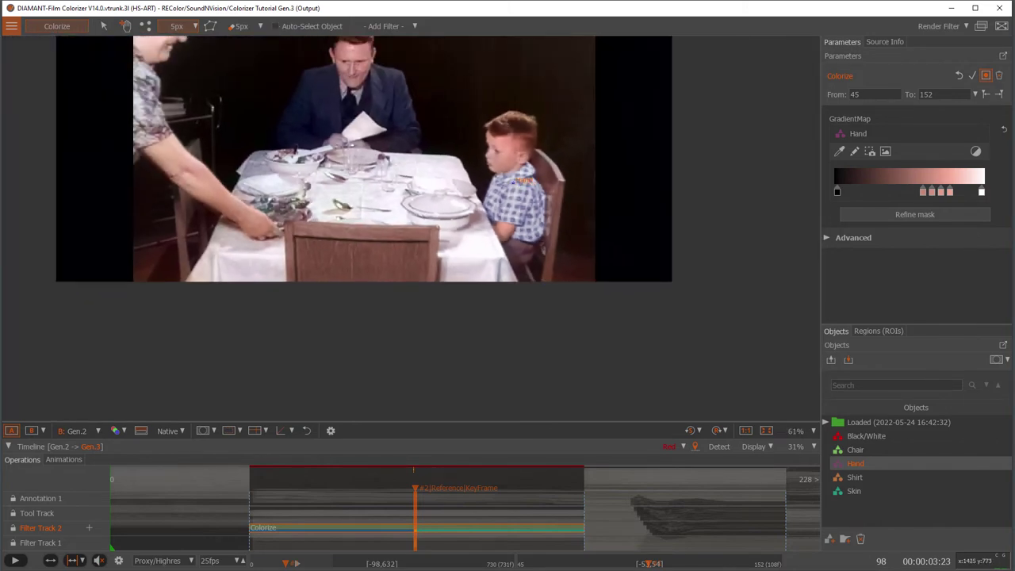
scroll(462, 109, "up", 5)
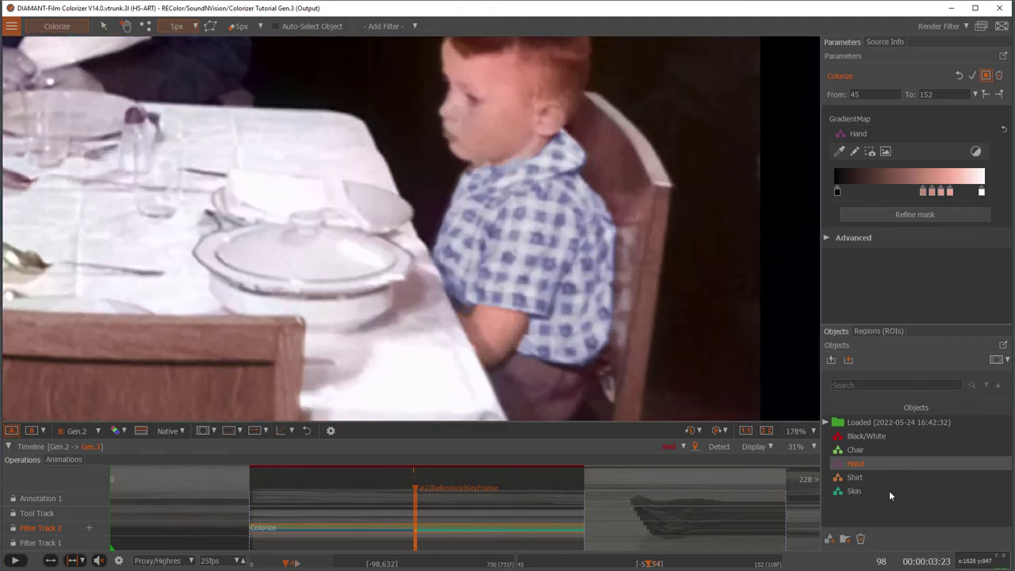
left_click(855, 491)
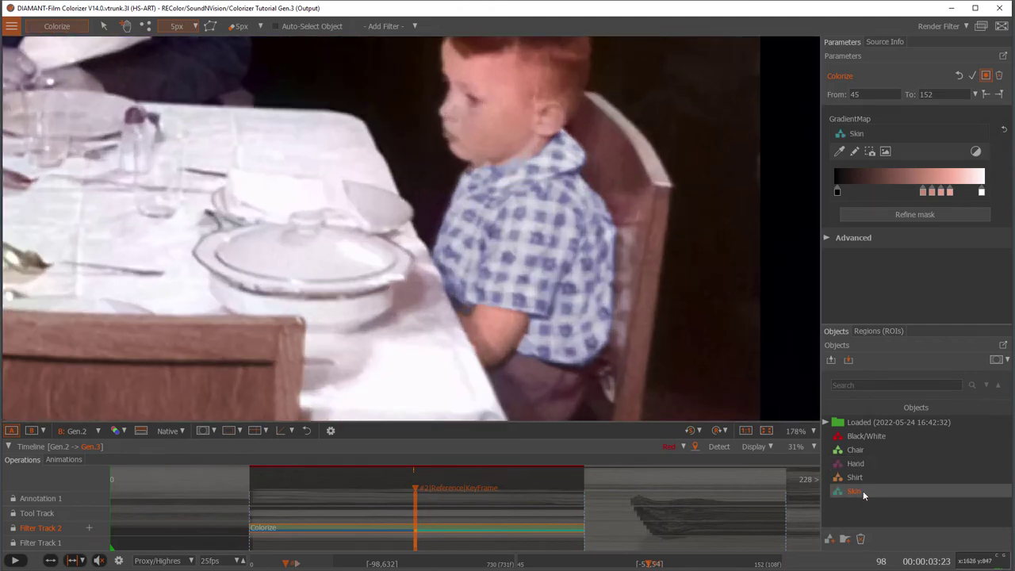
left_click(145, 25)
key("m")
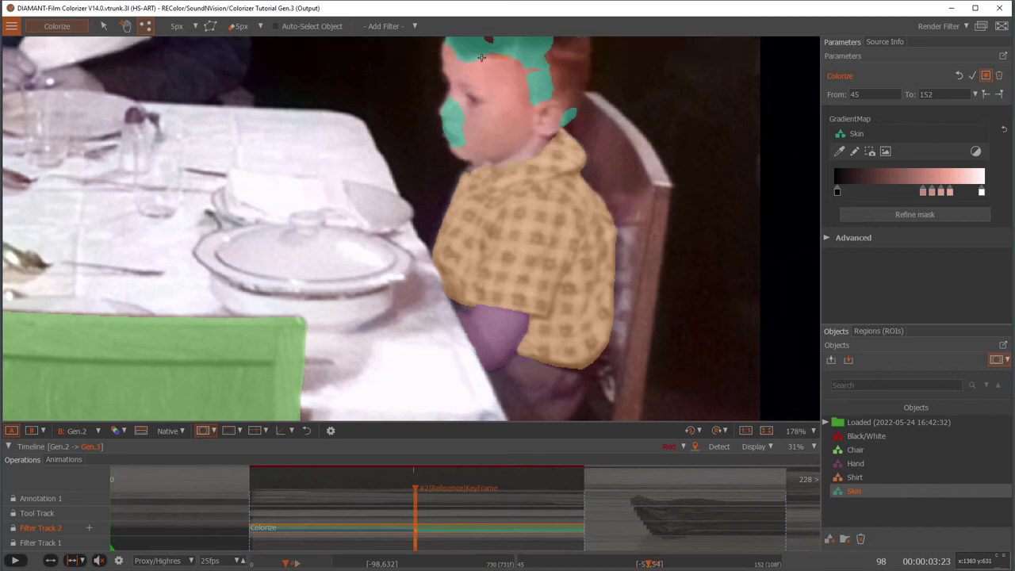
left_click(482, 51)
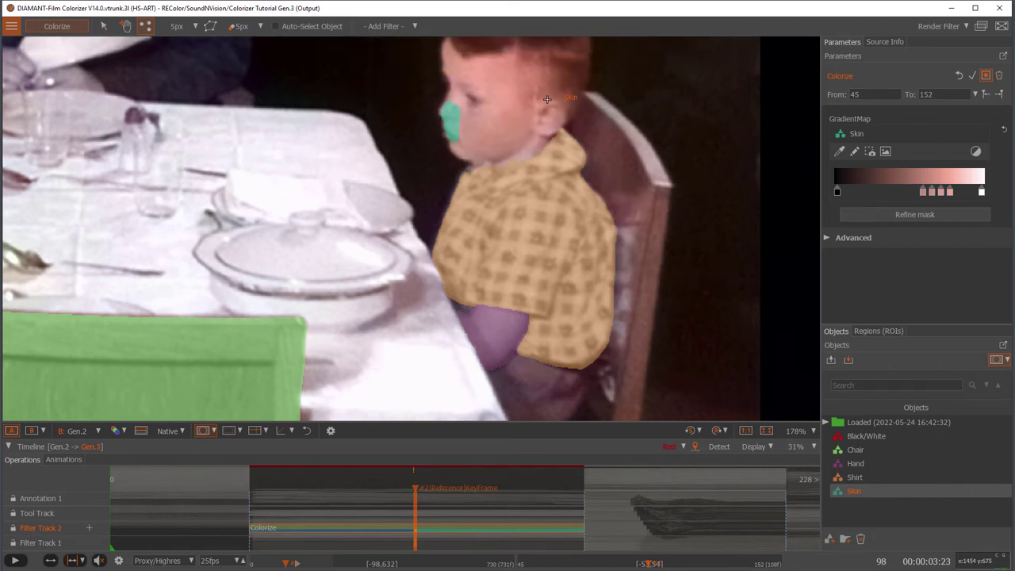
key("m")
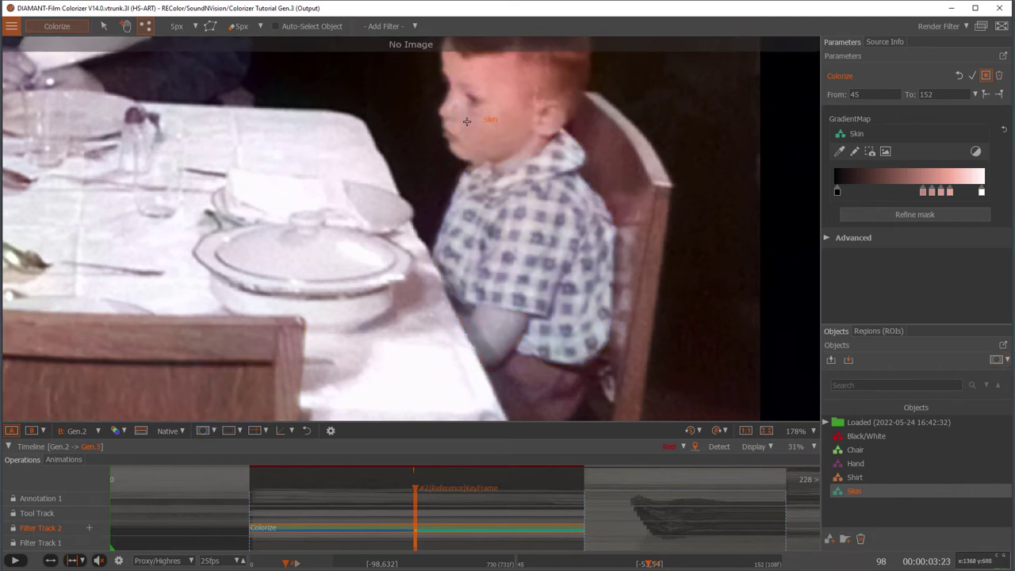
scroll(555, 139, "down", 3)
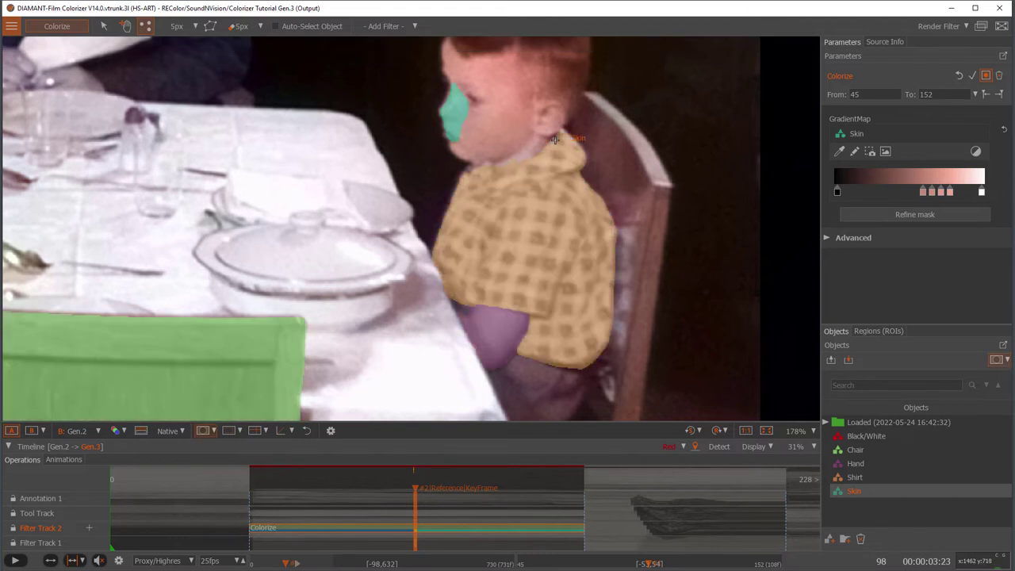
scroll(499, 149, "down", 2)
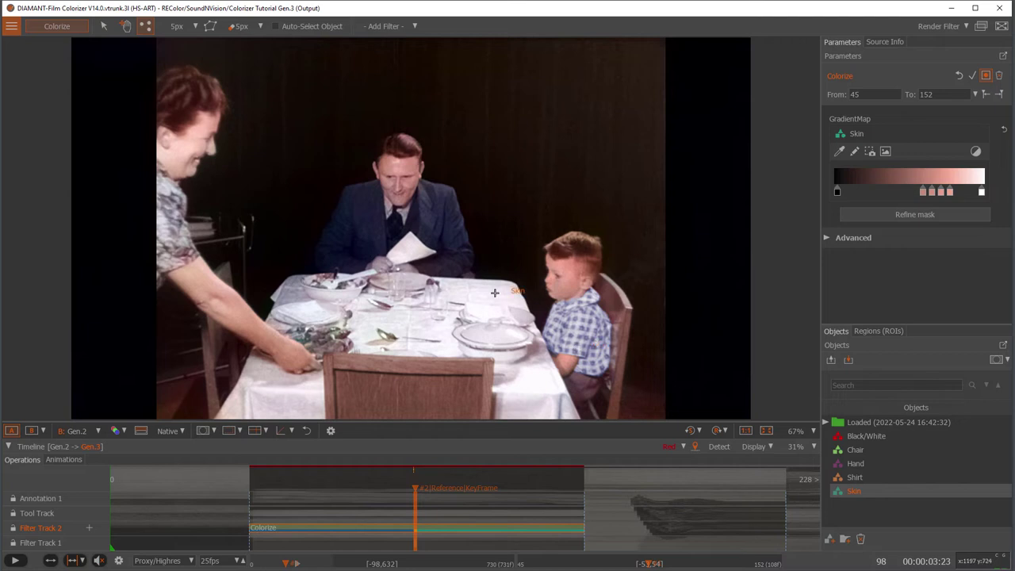
scroll(158, 168, "up", 1)
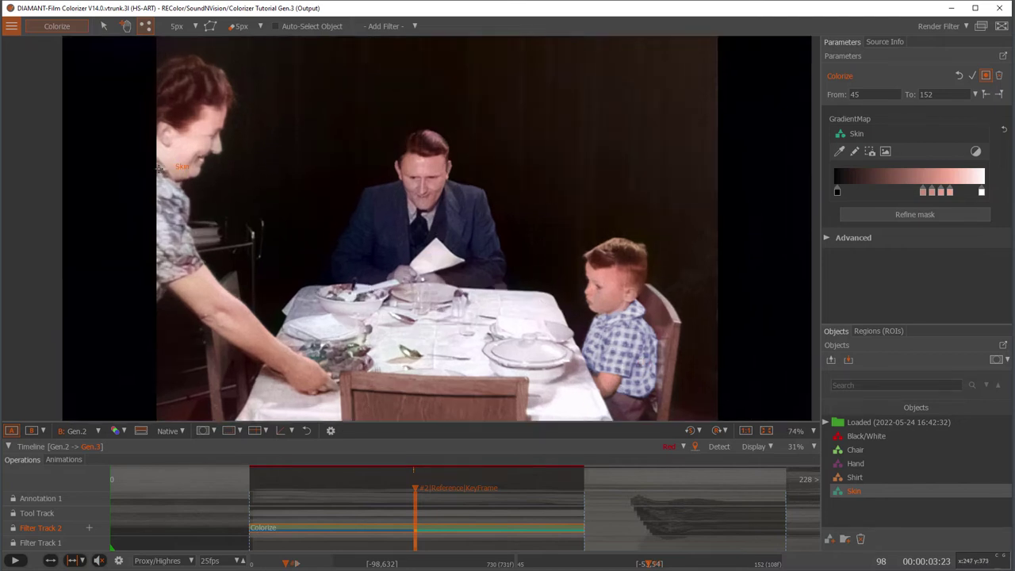
scroll(315, 208, "down", 3)
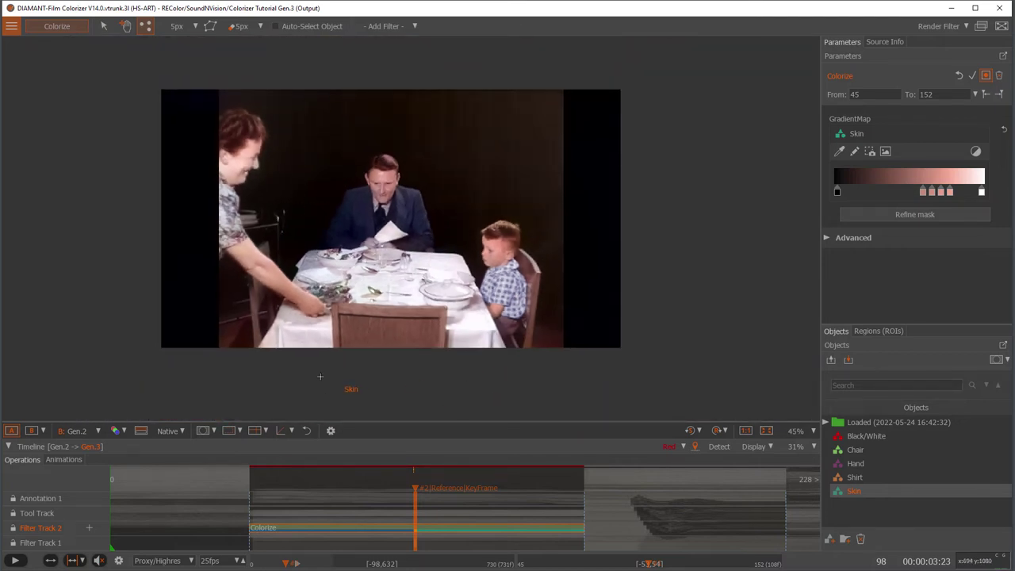
scroll(303, 339, "up", 4)
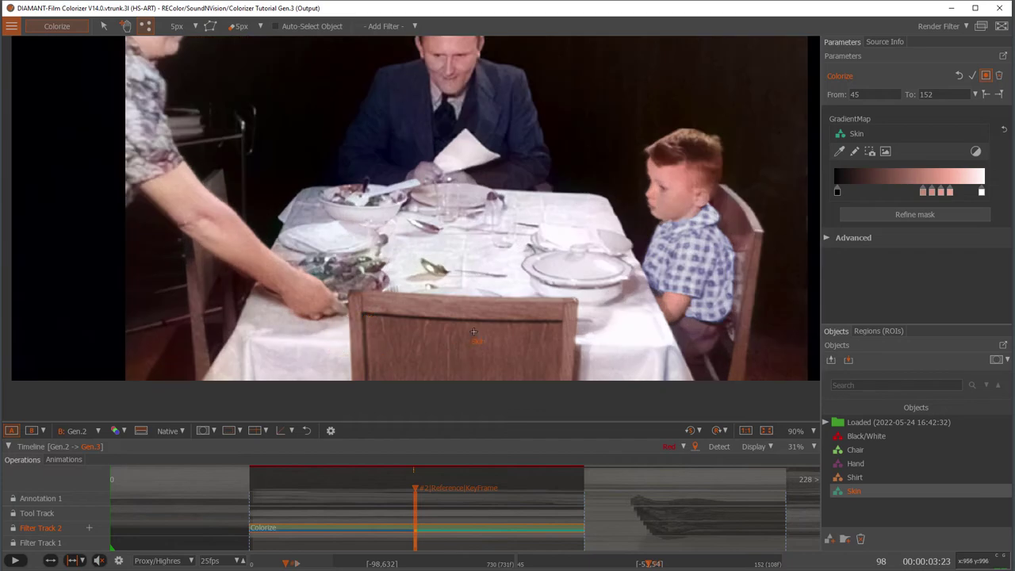
scroll(217, 270, "down", 2)
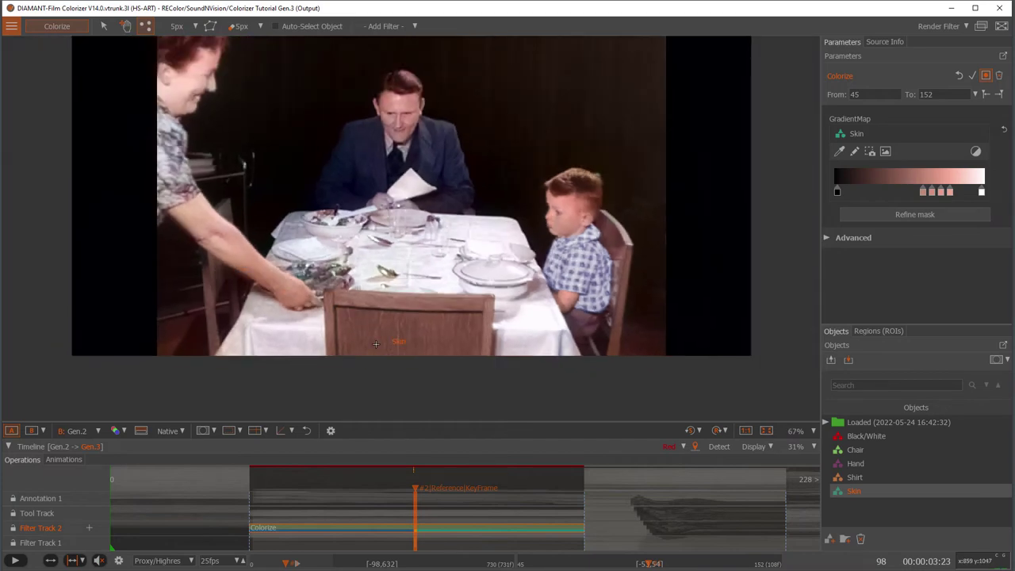
scroll(572, 341, "up", 3)
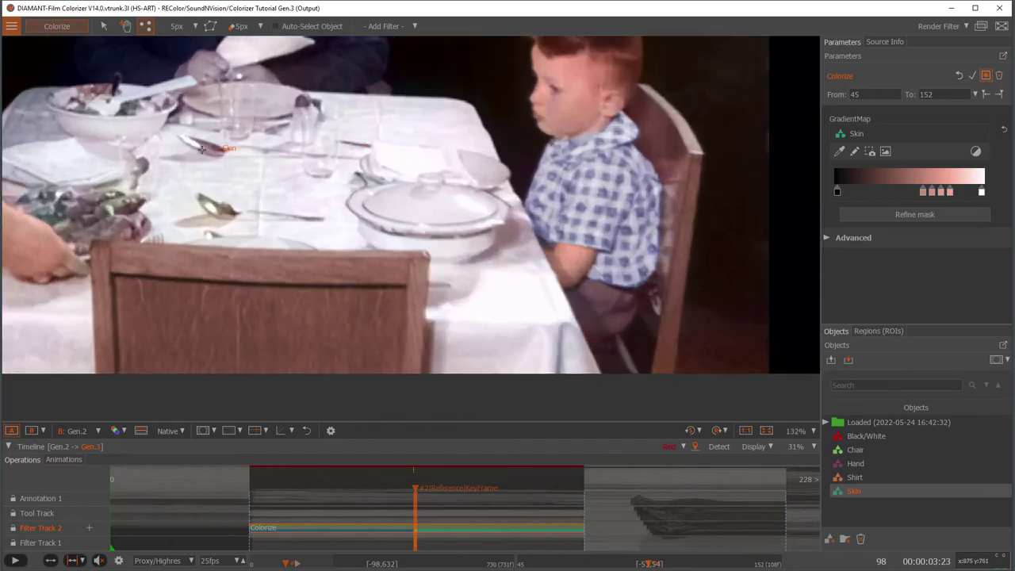
scroll(197, 153, "down", 1)
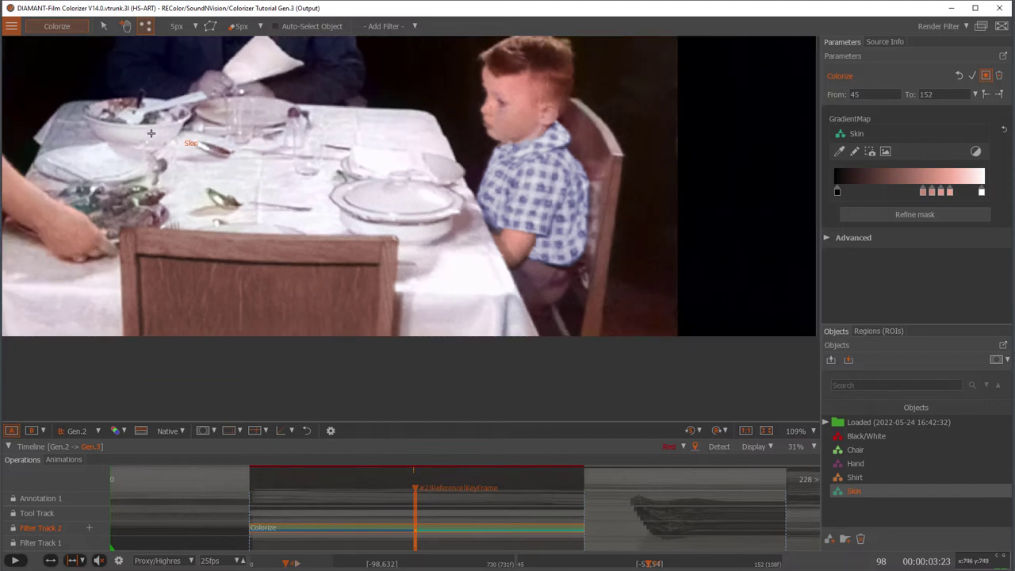
Create a Tablec object and sample its gradient by marking the tablecloth within a capture of the table.
left_click(830, 539)
type("Tablec")
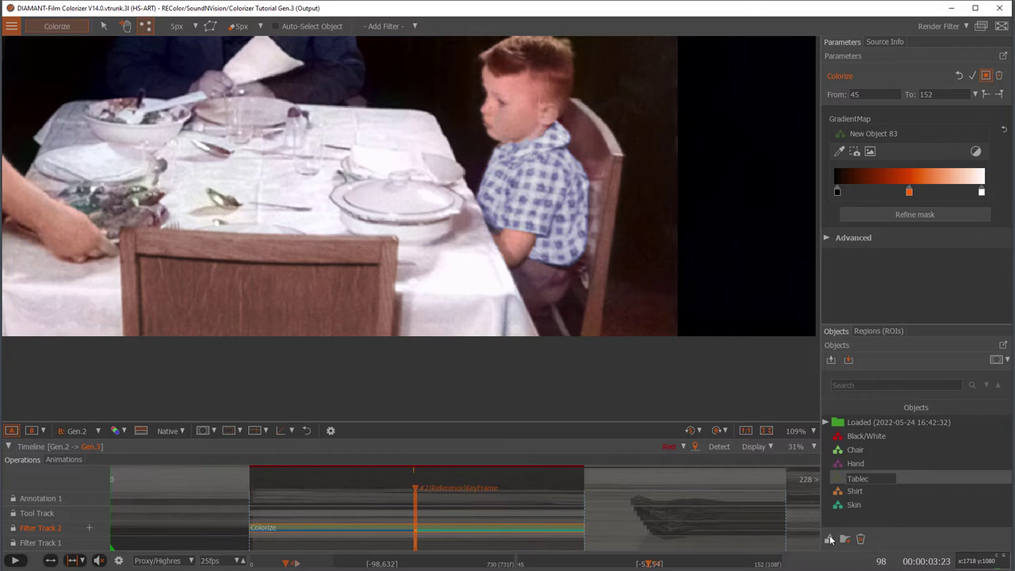
key("Return")
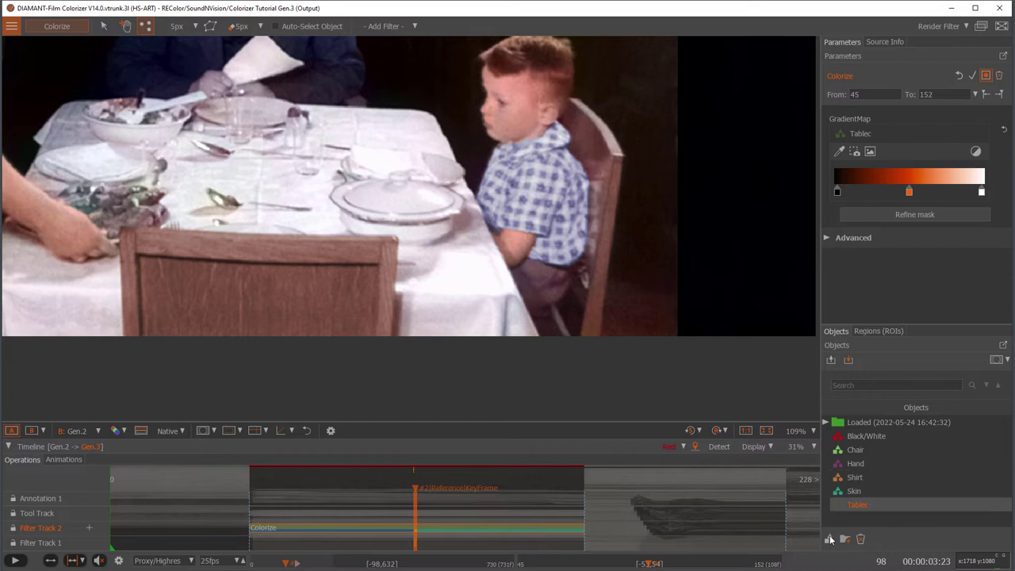
left_click(854, 152)
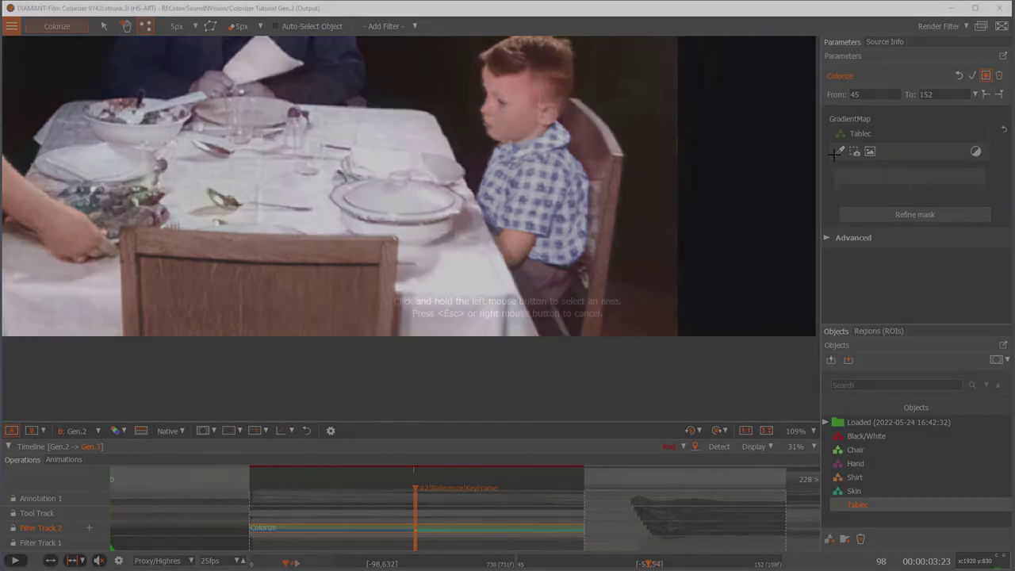
left_click_drag(259, 93, 559, 283)
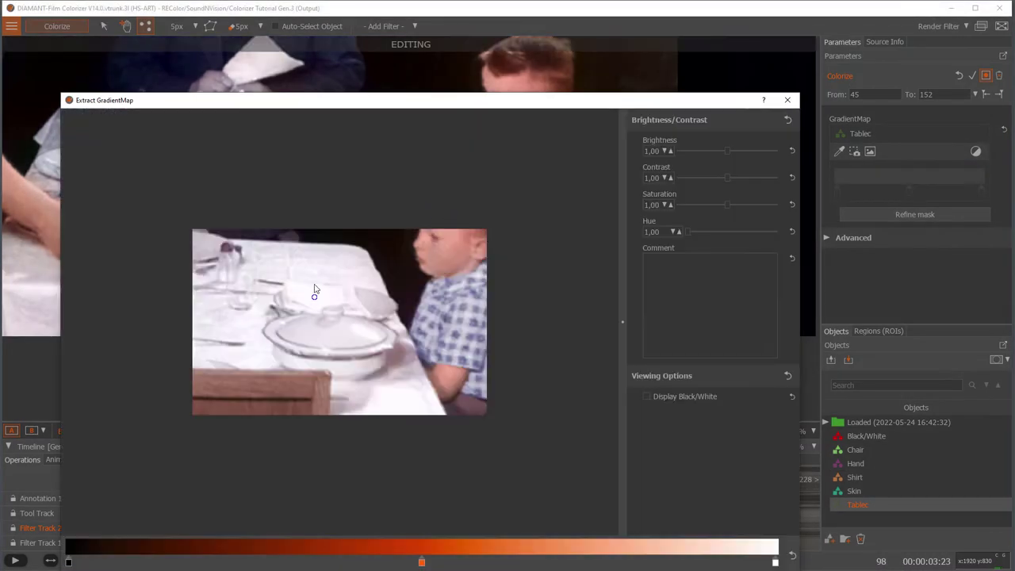
mouse_move(268, 259)
left_mouse_down()
mouse_move(340, 259)
mouse_move(358, 273)
left_mouse_up()
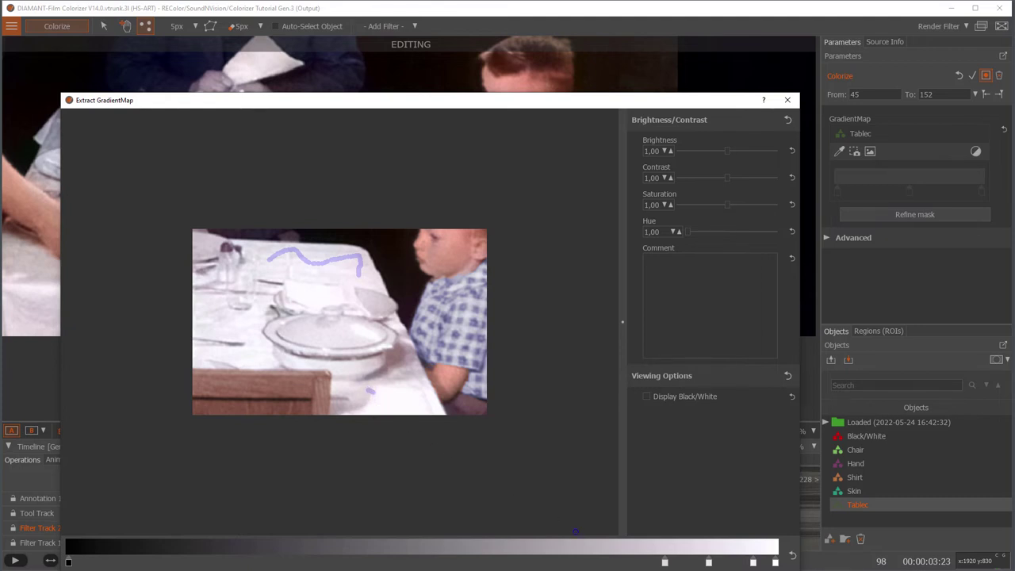
key("Return")
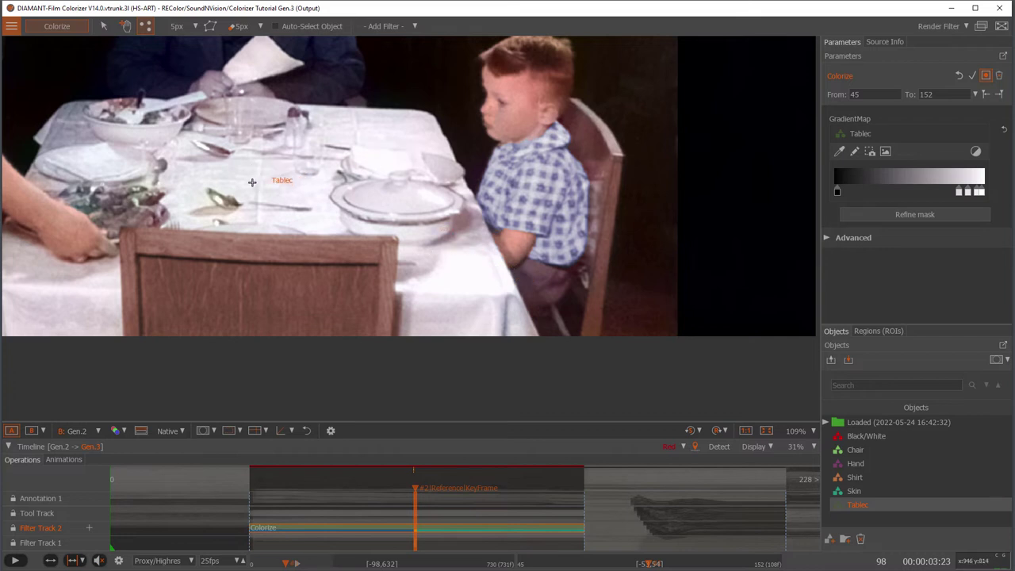
Place Tablec on the tablecloth with masks shown, refining it around the spoon and knife.
left_click(201, 208)
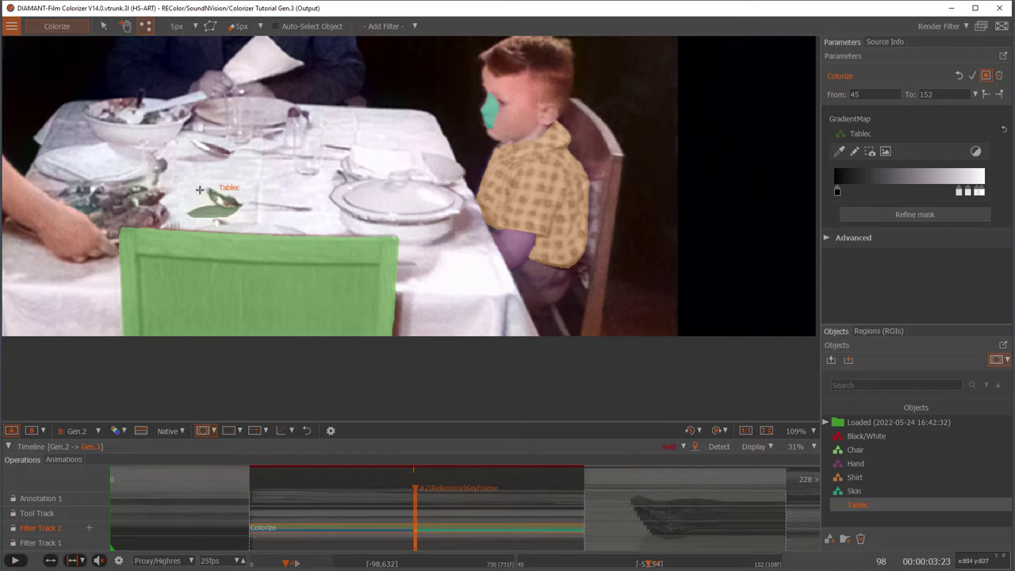
left_click(192, 181)
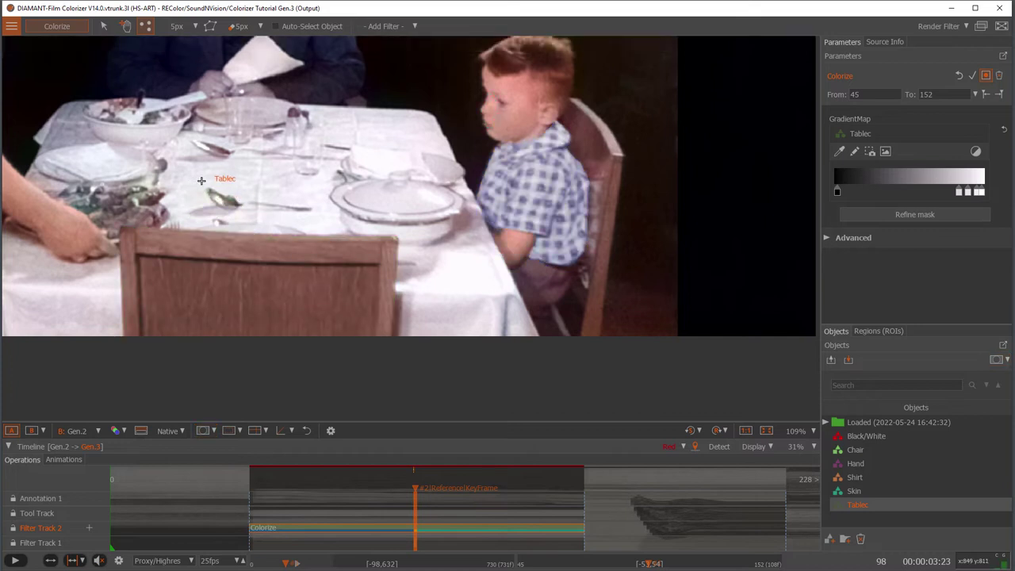
left_click(254, 179)
left_click(223, 199)
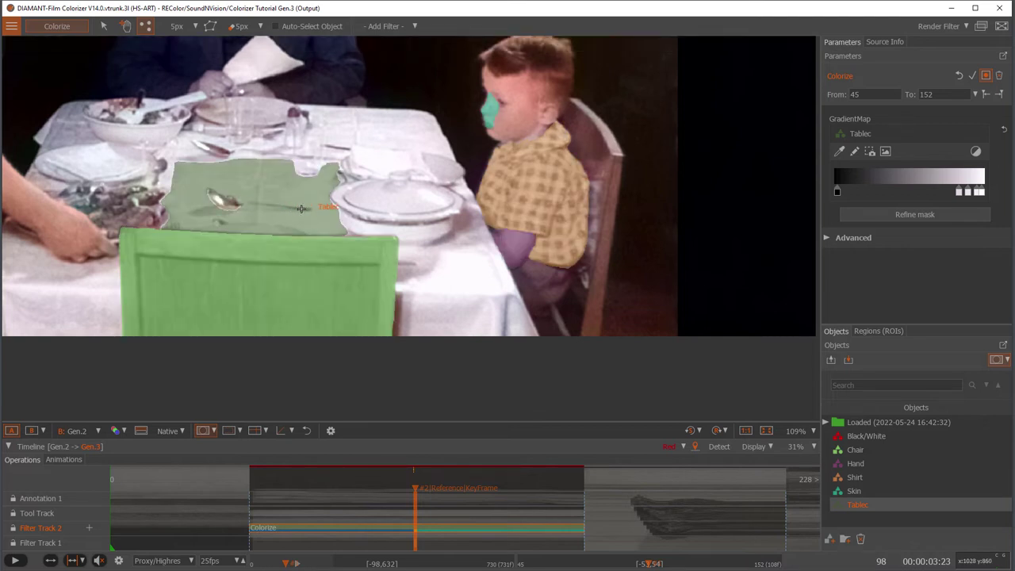
left_click(301, 209)
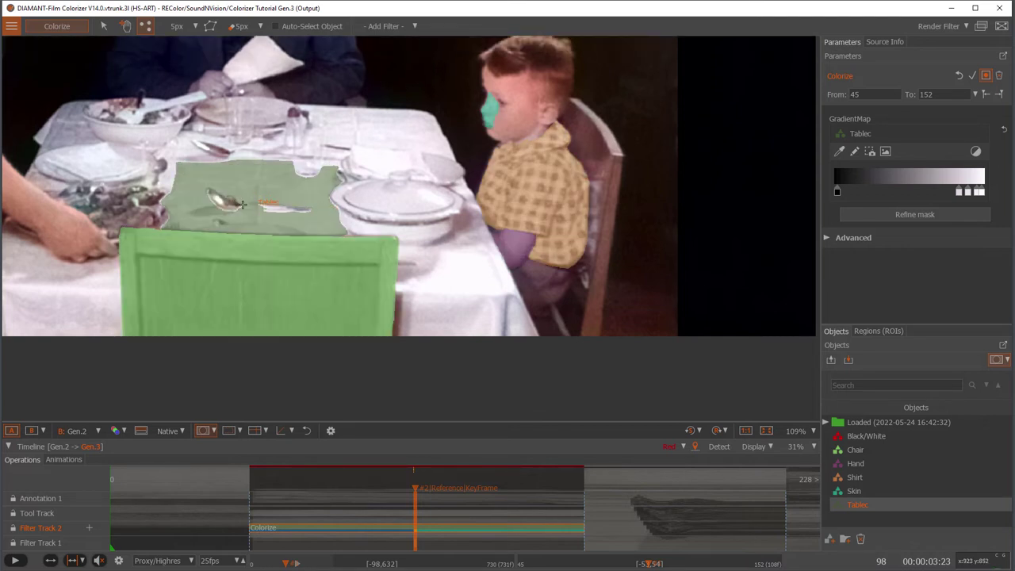
left_click(248, 203)
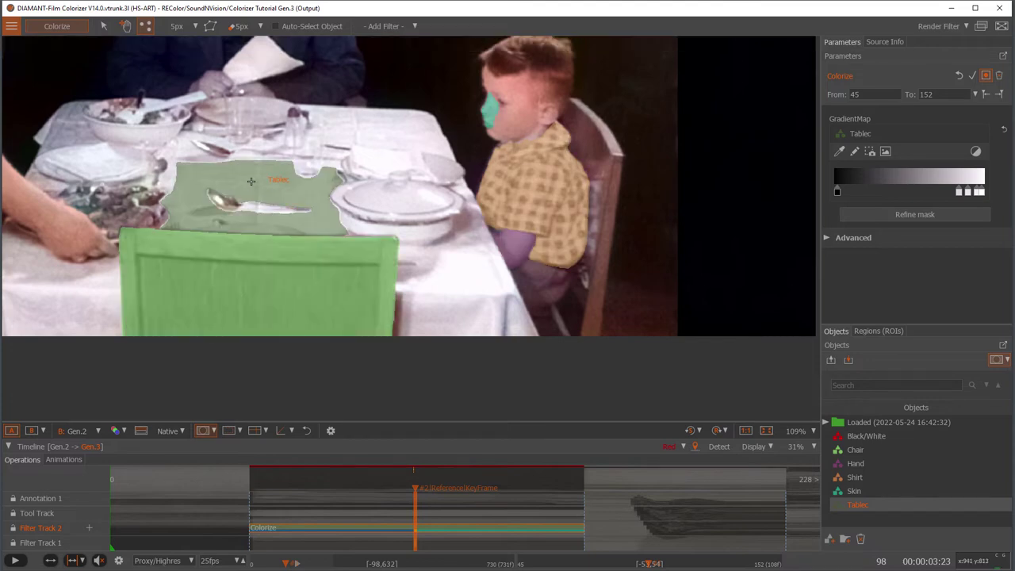
scroll(252, 203, "up", 5)
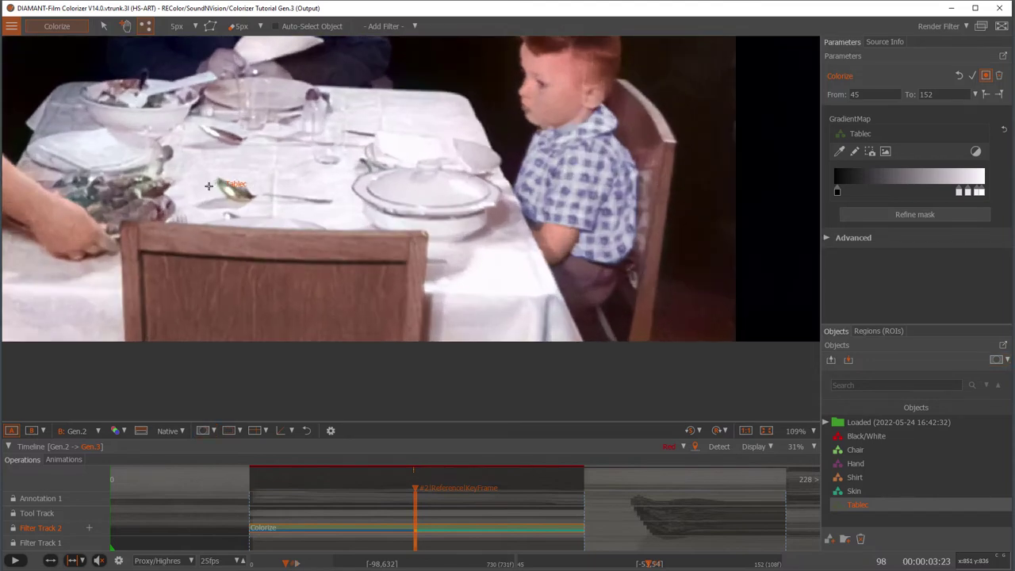
scroll(430, 238, "down", 5)
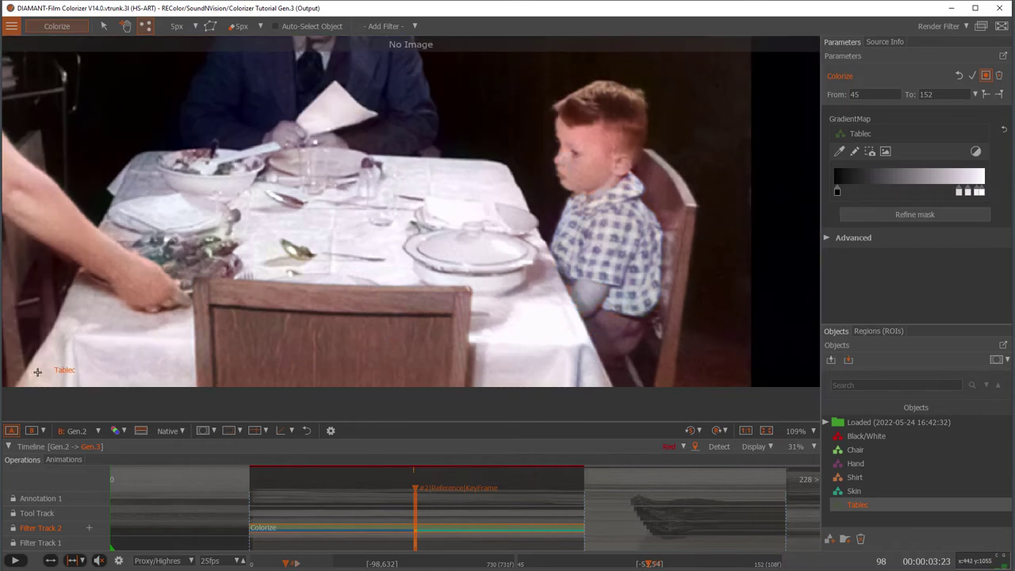
scroll(146, 365, "down", 2)
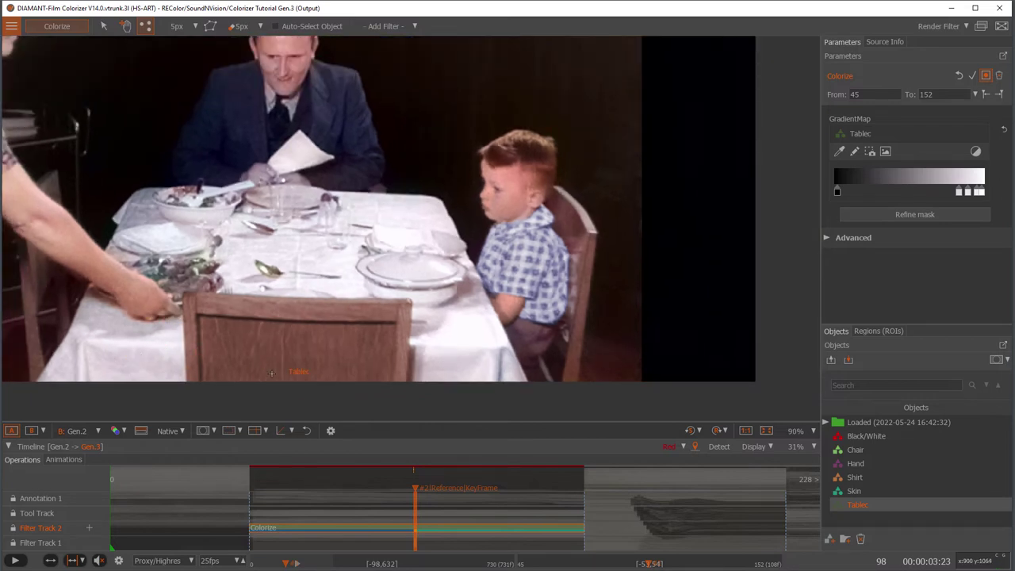
scroll(237, 259, "up", 5)
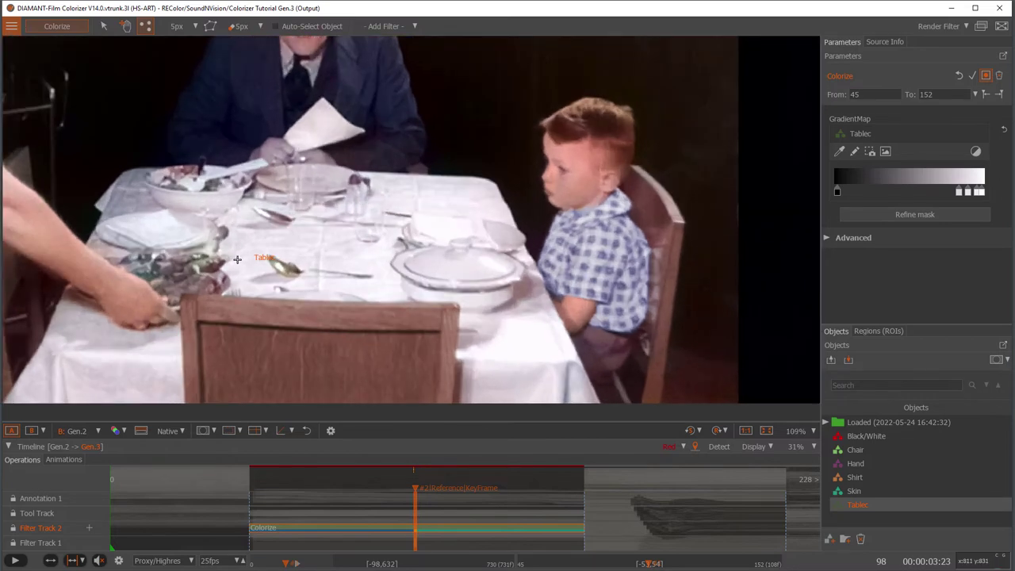
scroll(237, 259, "down", 3)
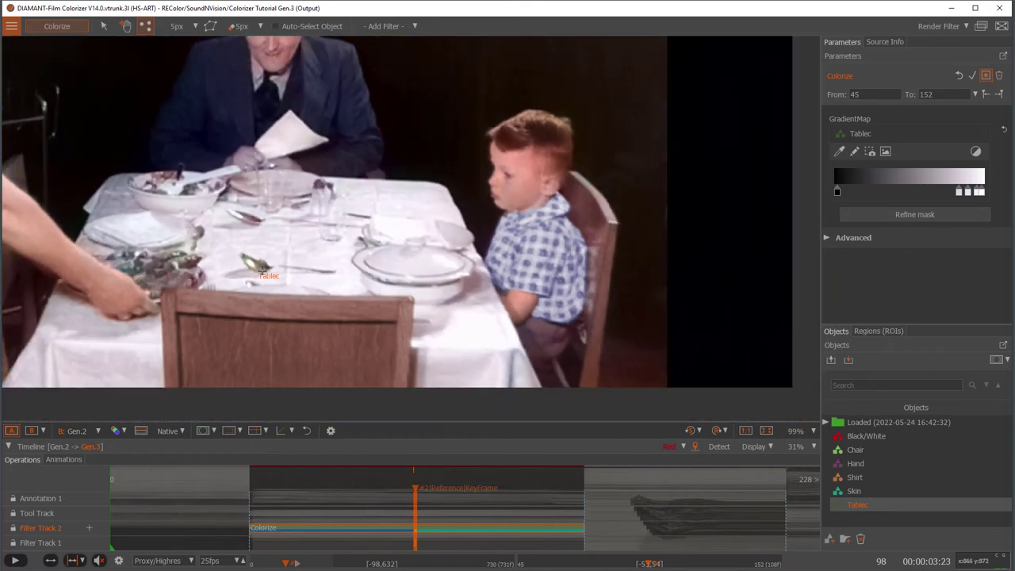
scroll(275, 231, "up", 6)
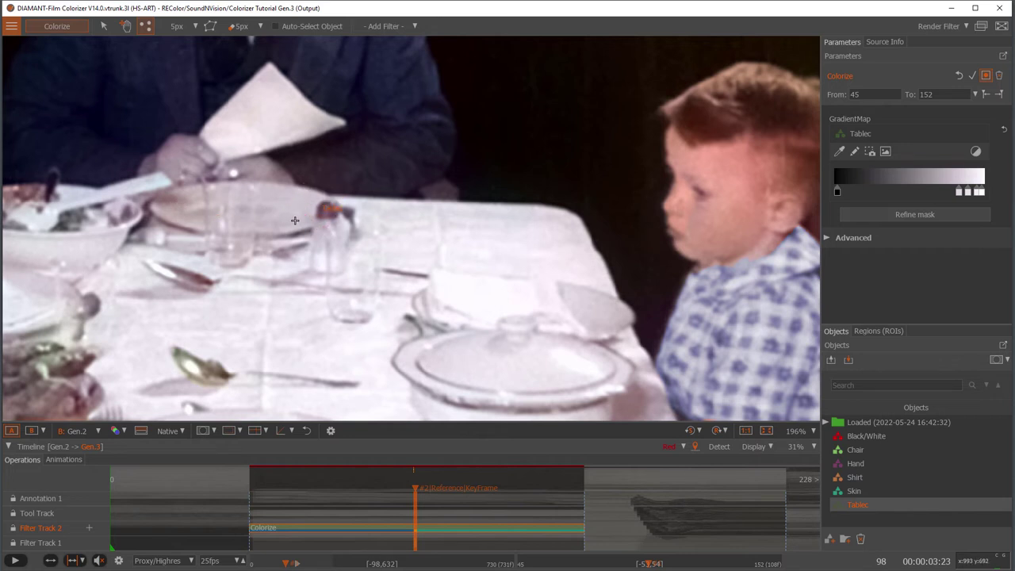
Create a Plate object, sample its gradient from the man's plate surface, and preview the masks.
left_click(830, 540)
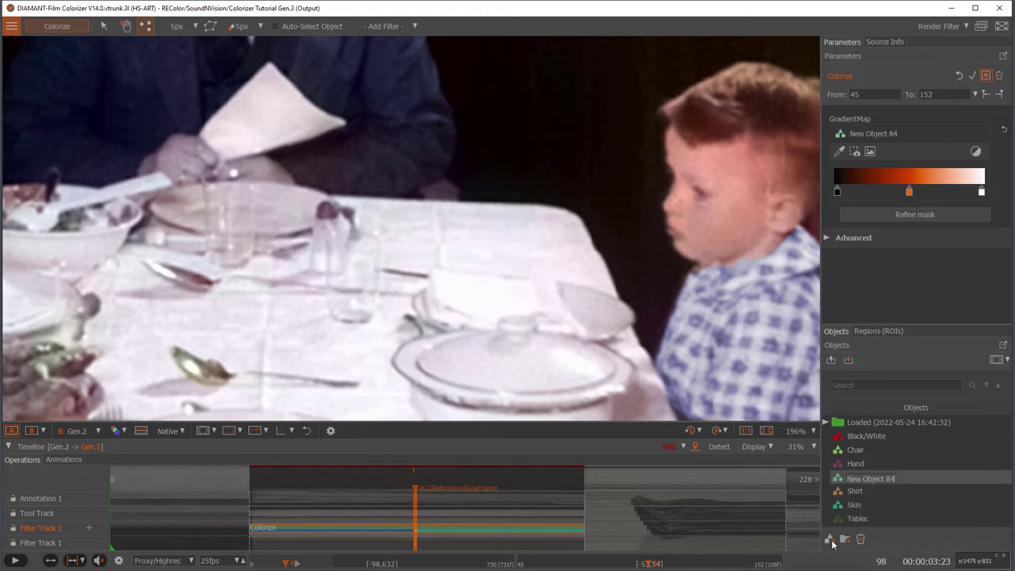
type("Plate")
key("Return")
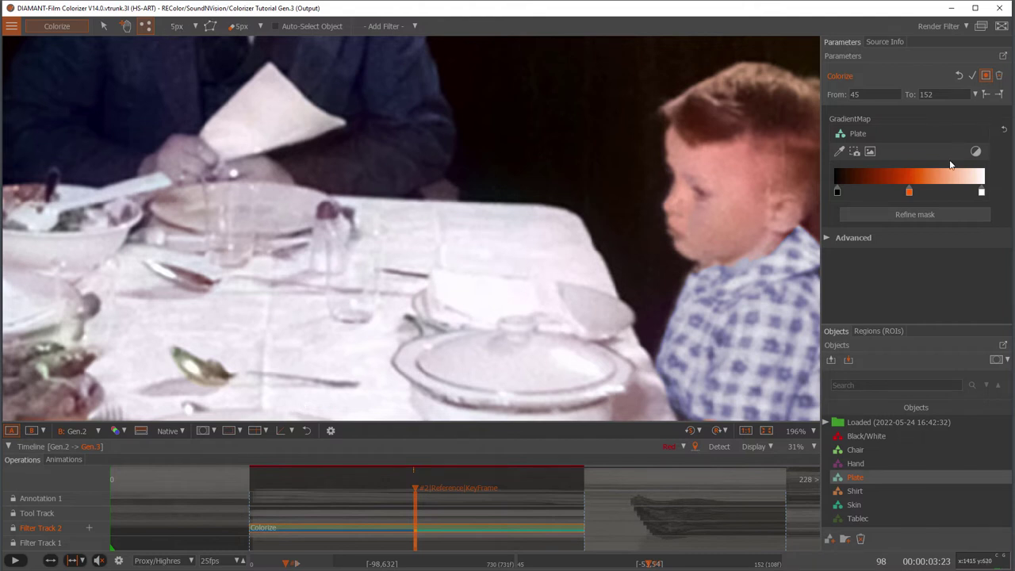
left_click(854, 150)
left_click_drag(216, 139, 371, 280)
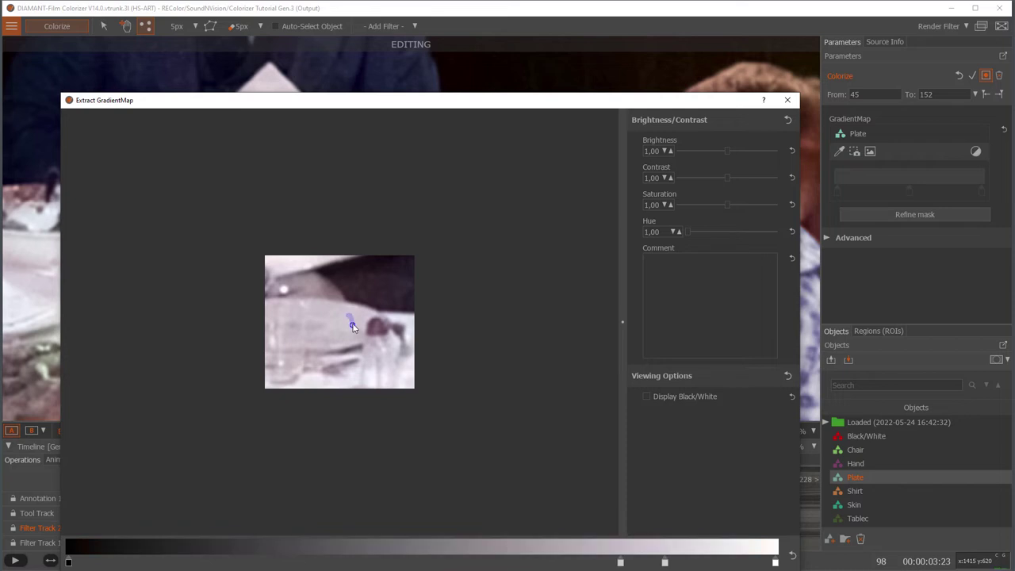
left_click_drag(353, 323, 337, 317)
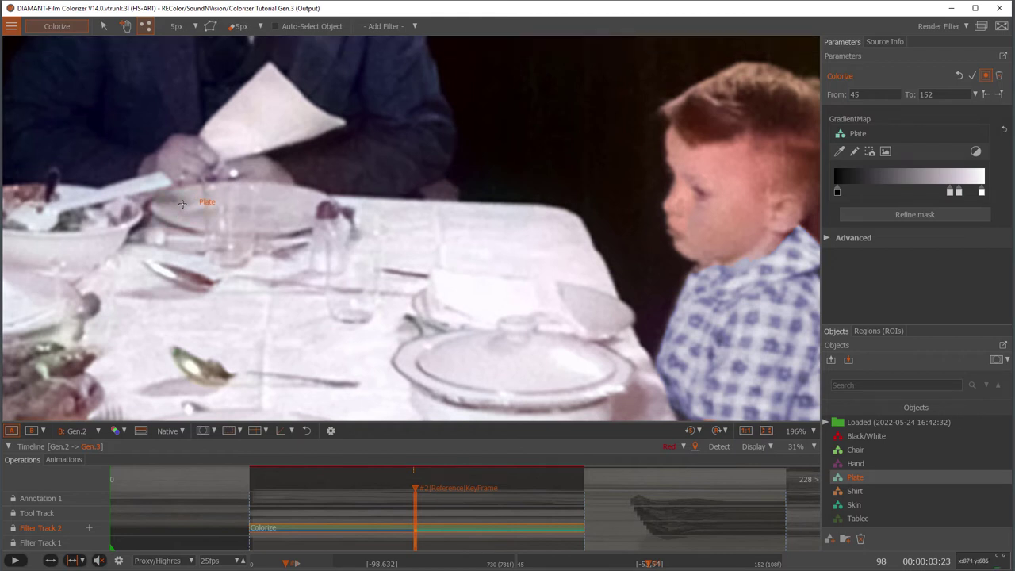
key("o")
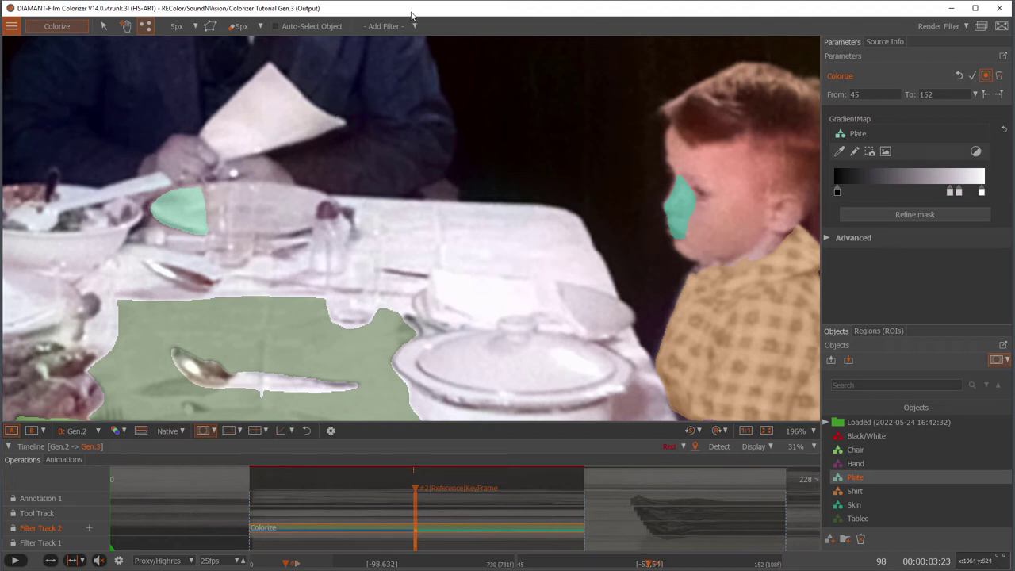
key("Escape")
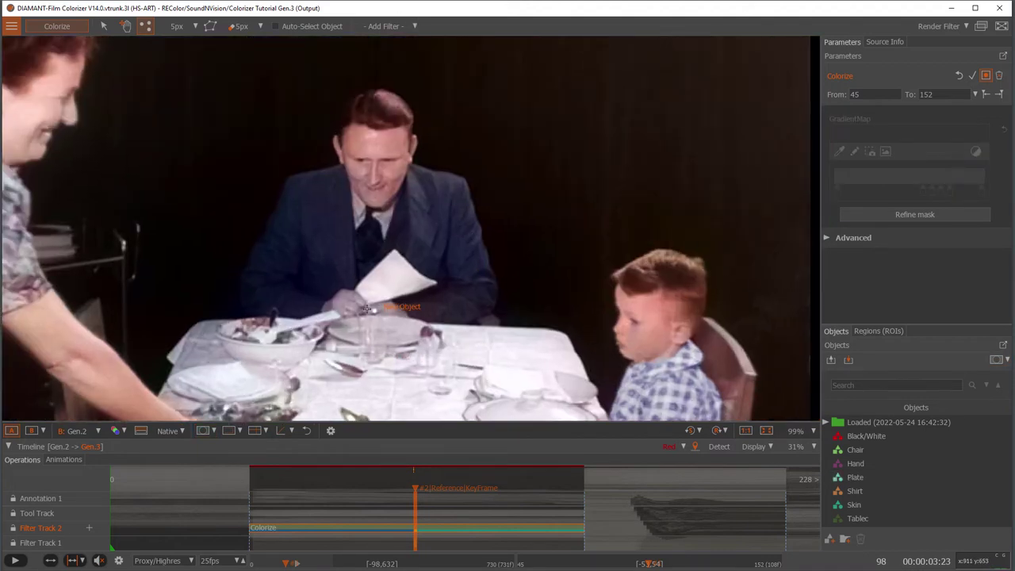
Select the Skin object in the Objects list.
scroll(367, 309, "up", 1)
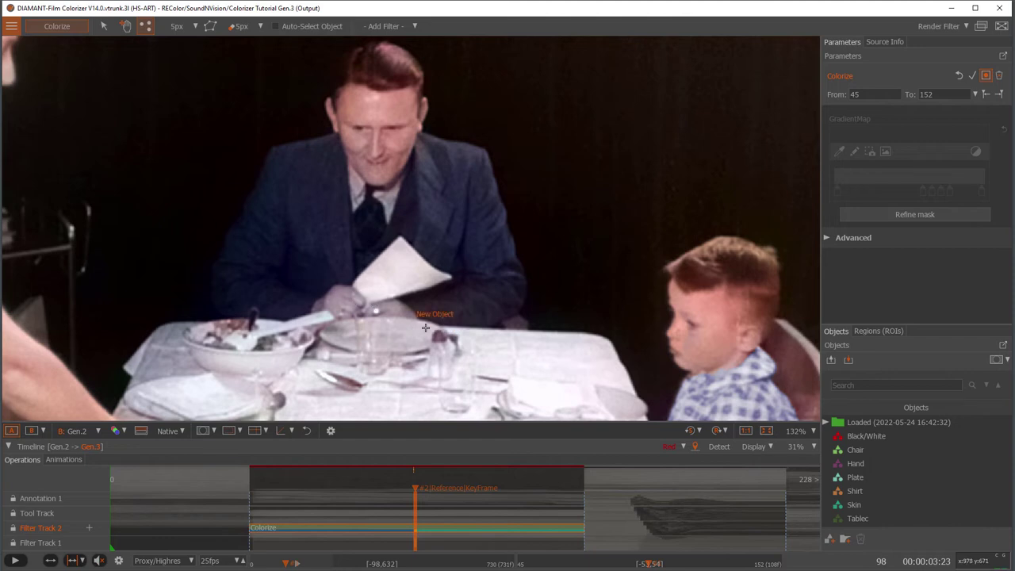
scroll(421, 127, "down", 1)
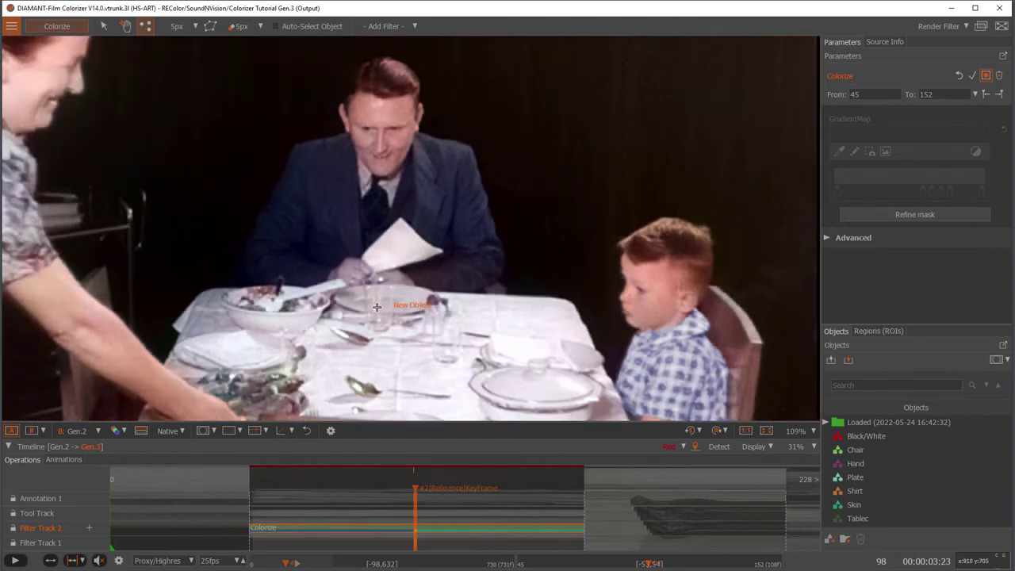
scroll(377, 306, "up", 3)
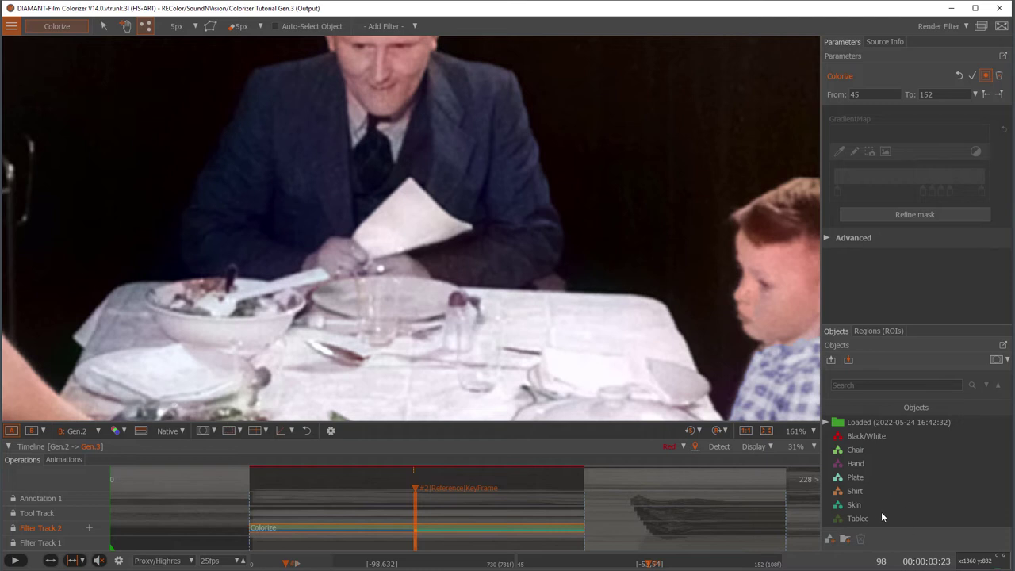
left_click(853, 506)
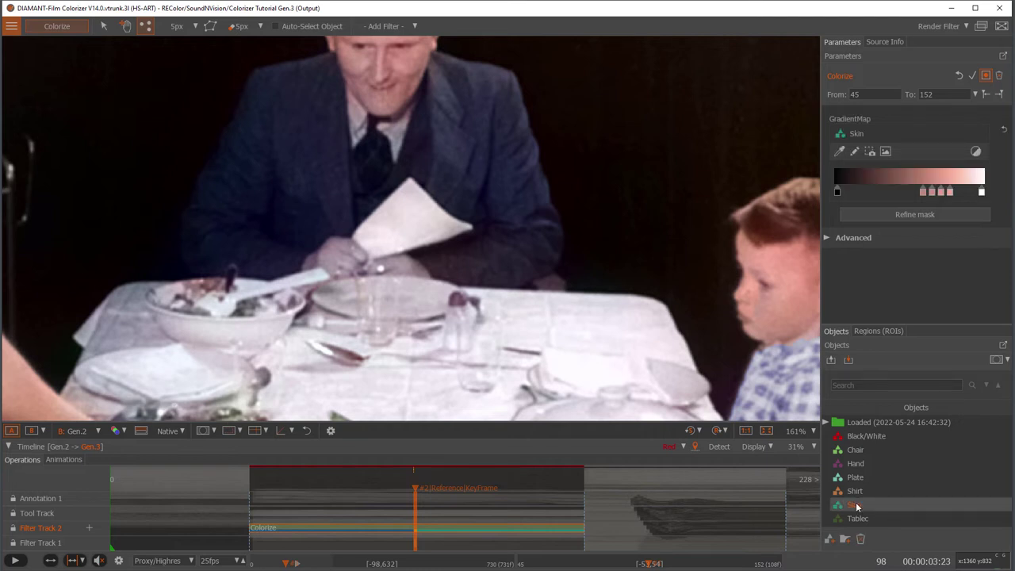
Add a new object named Hands2 and paste the copied pinkish skin gradient onto it.
left_click(830, 540)
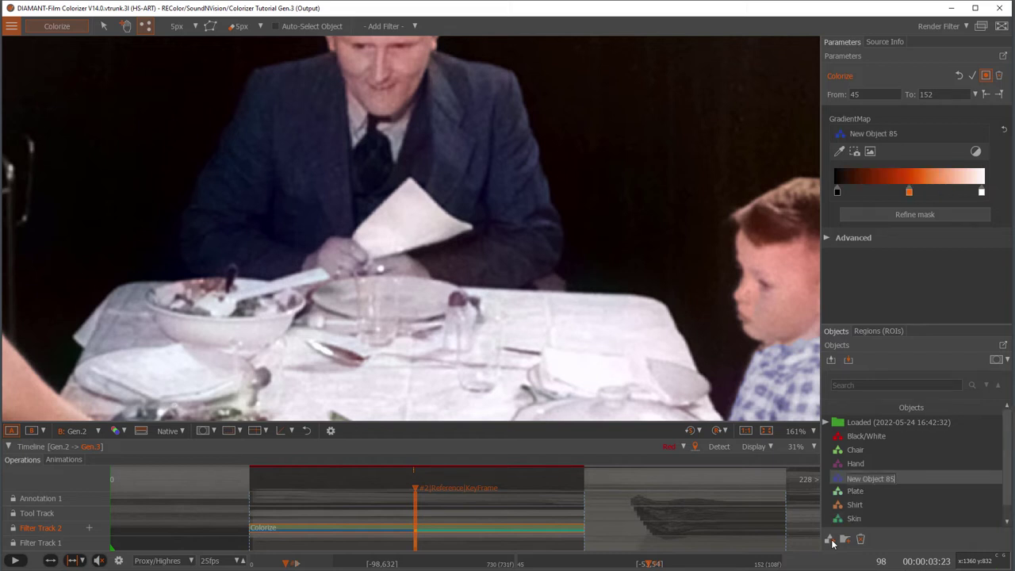
type("Hands2")
key("Return")
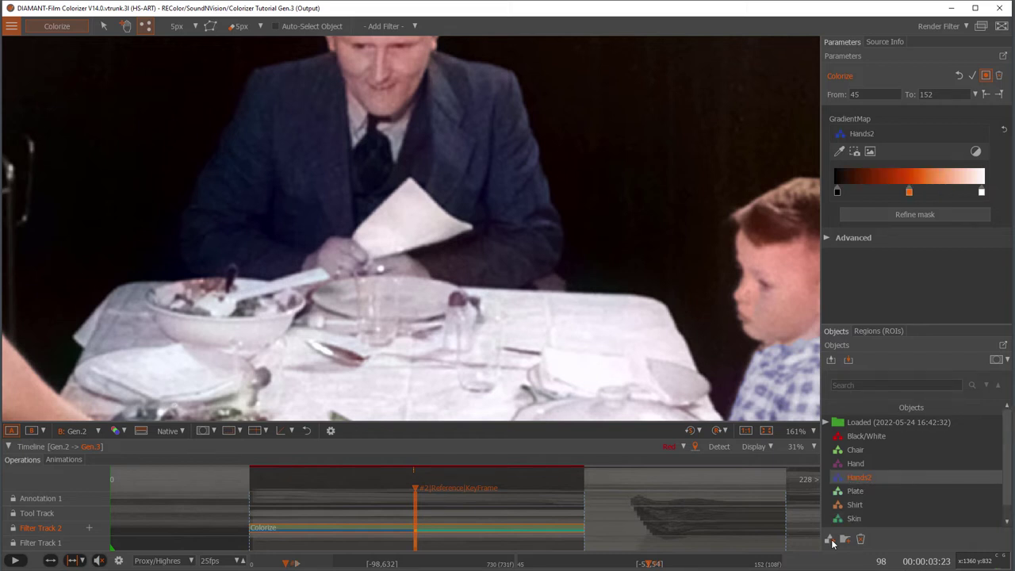
right_click(868, 481)
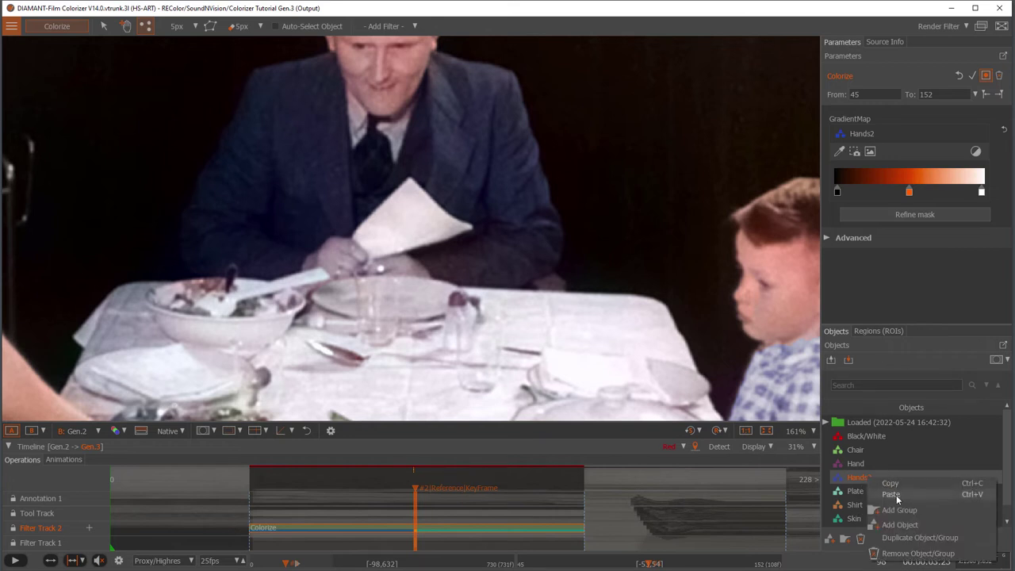
left_click(896, 494)
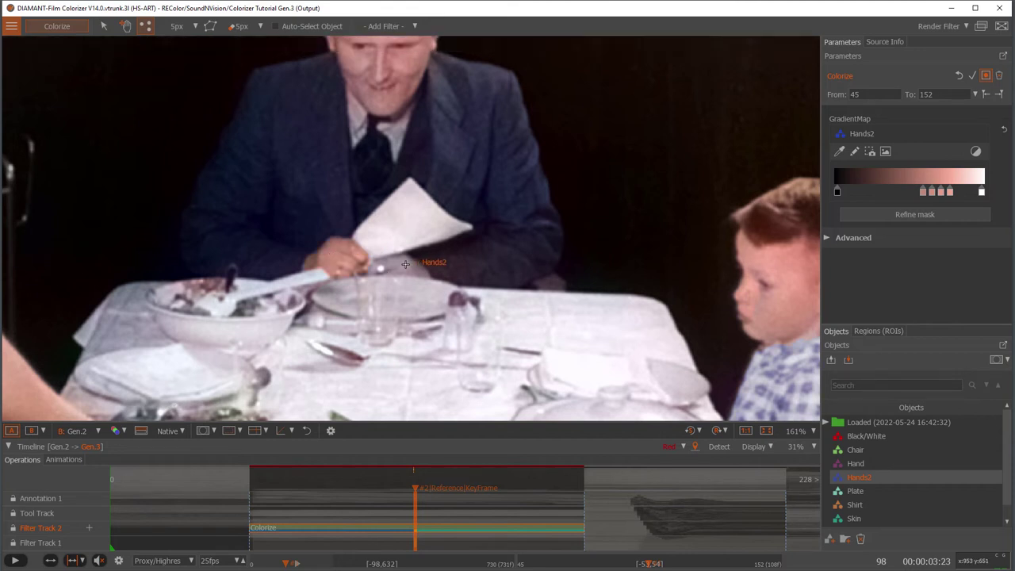
scroll(405, 264, "up", 6)
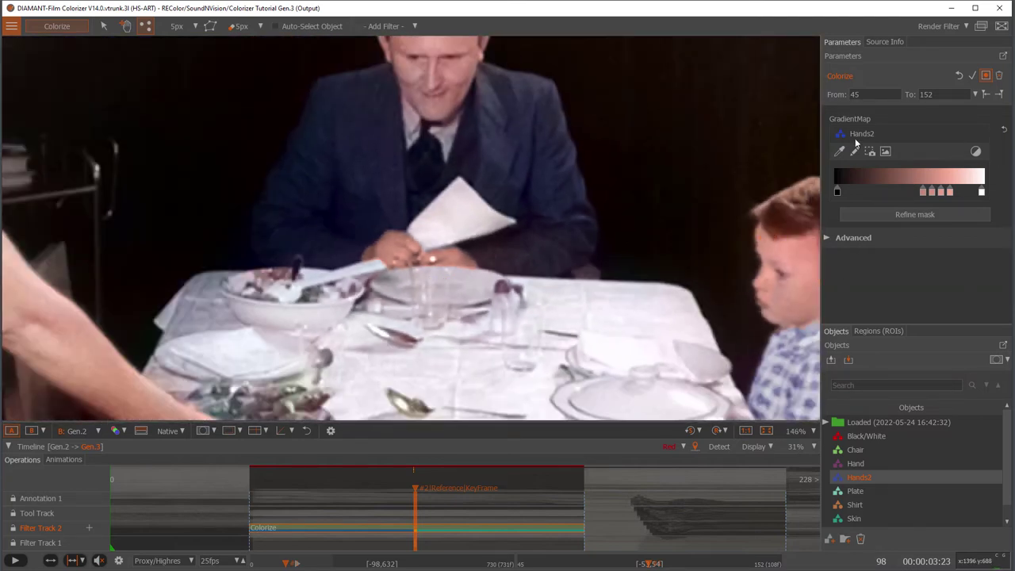
Extract Hands2's skin gradient from the boy's cheek, lowering saturation to 0,70.
left_click(856, 152)
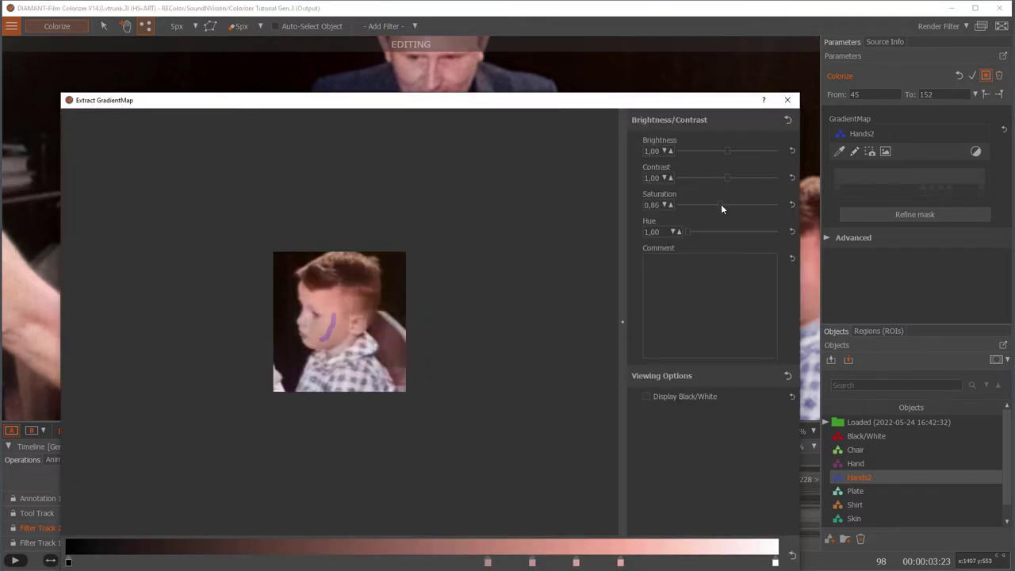
key("Return")
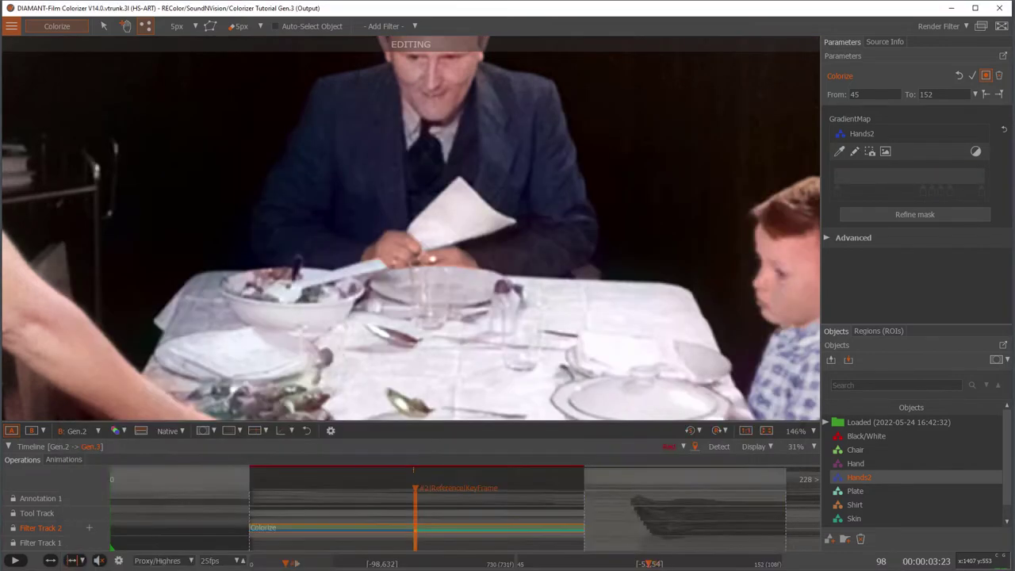
scroll(422, 331, "down", 3)
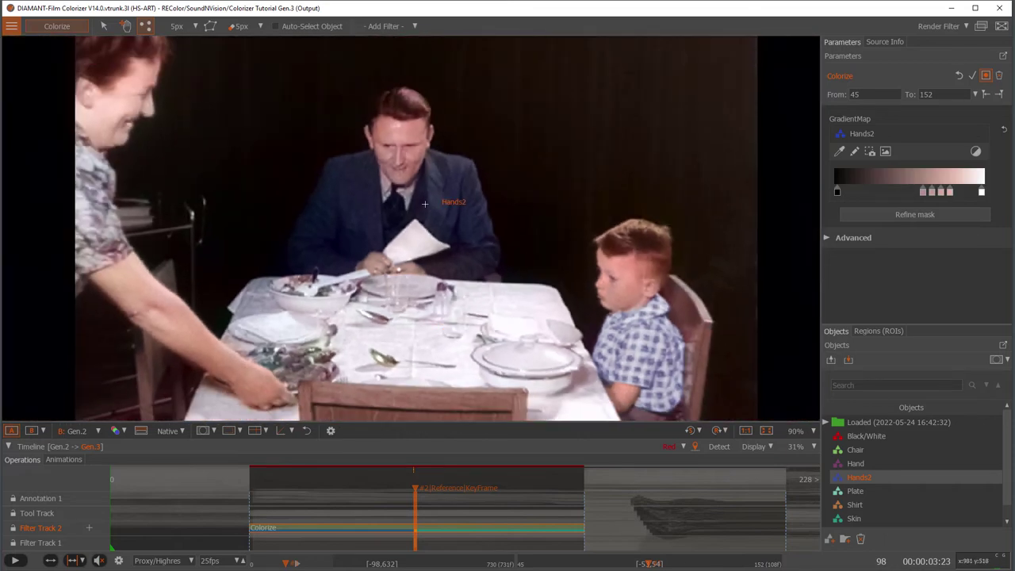
scroll(432, 202, "up", 2)
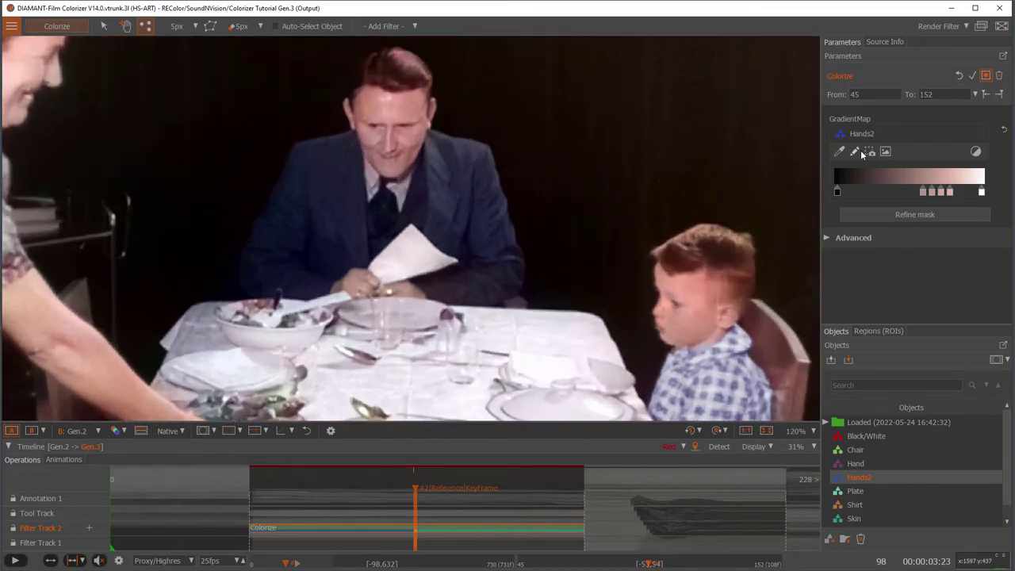
left_click(855, 152)
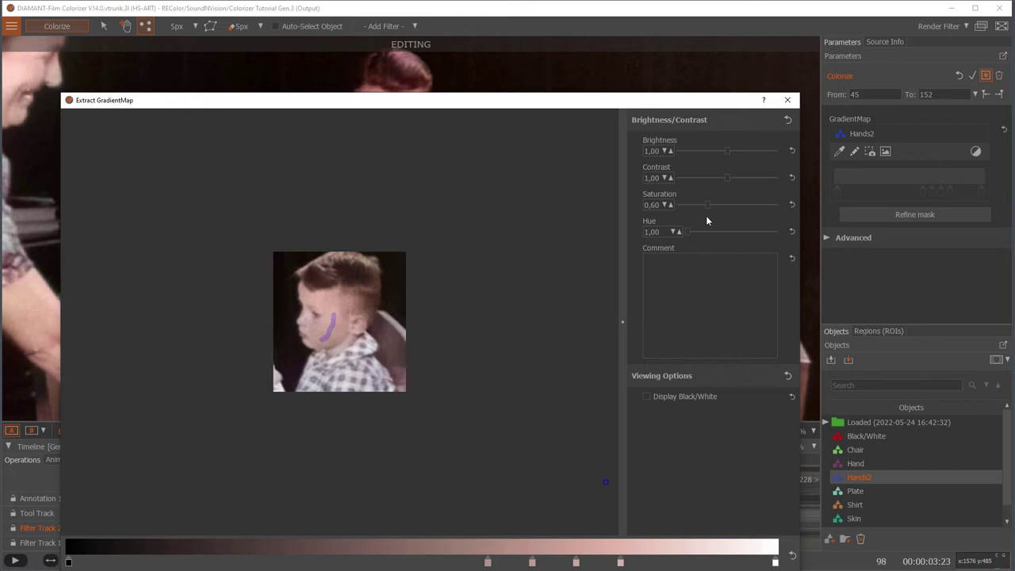
left_click(711, 204)
key("Return")
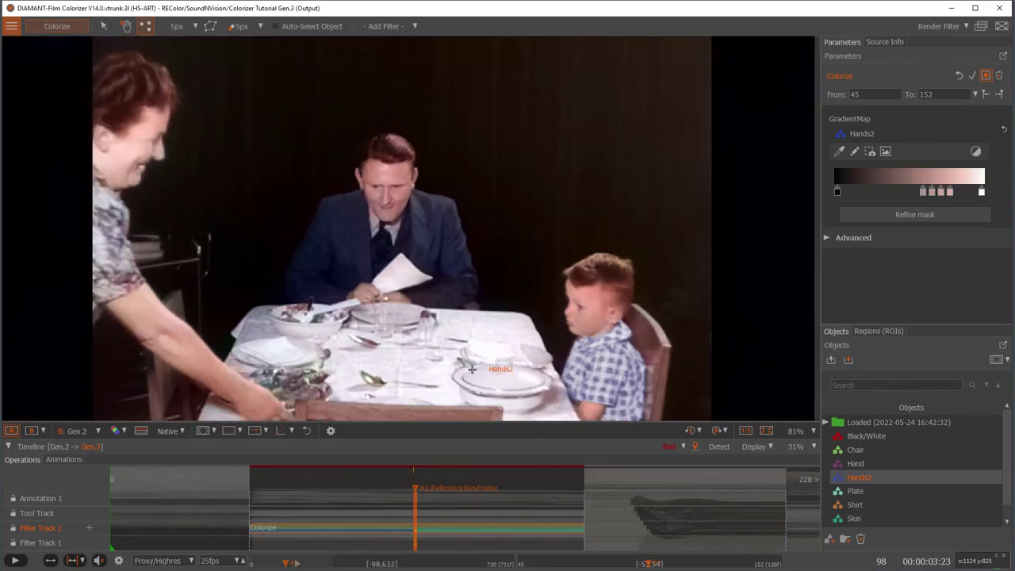
scroll(396, 165, "up", 5)
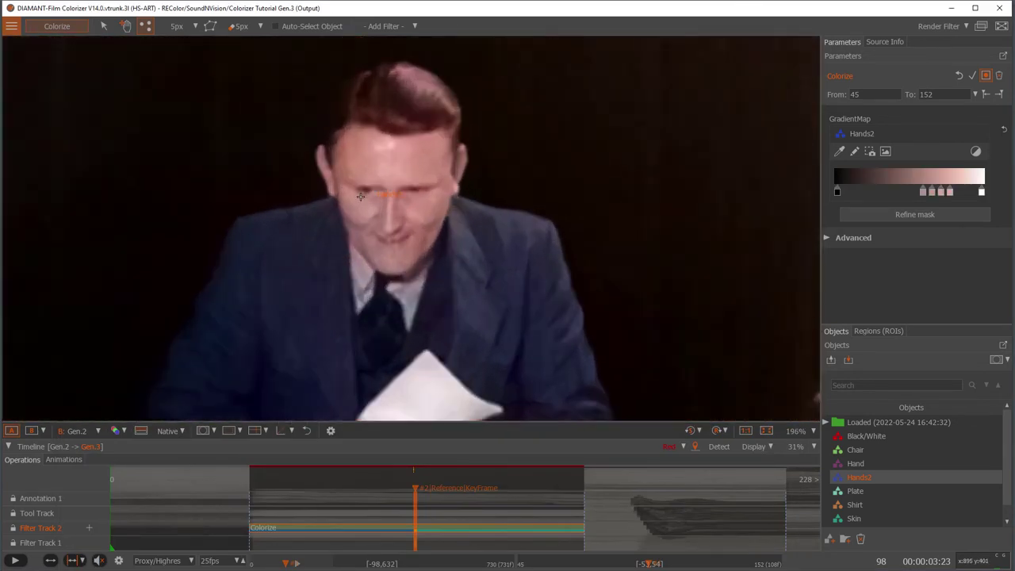
scroll(338, 342, "up", 1)
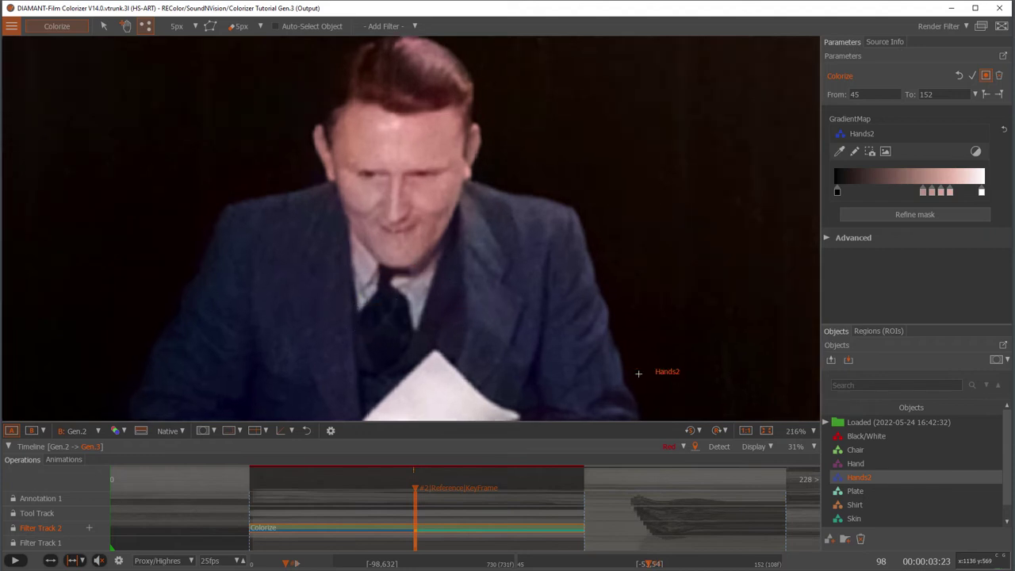
Add a new colour object named Shirt.
left_click(830, 539)
type("S")
key("Return")
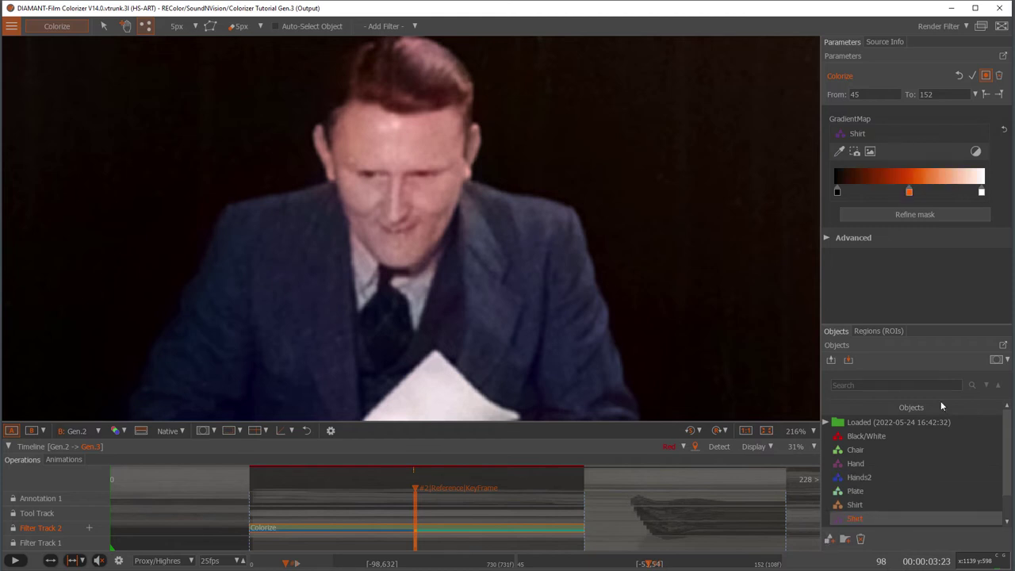
Sample pale grey tones from the man's shirt front into the Shirt gradient.
left_click(855, 151)
left_click_drag(306, 212, 520, 351)
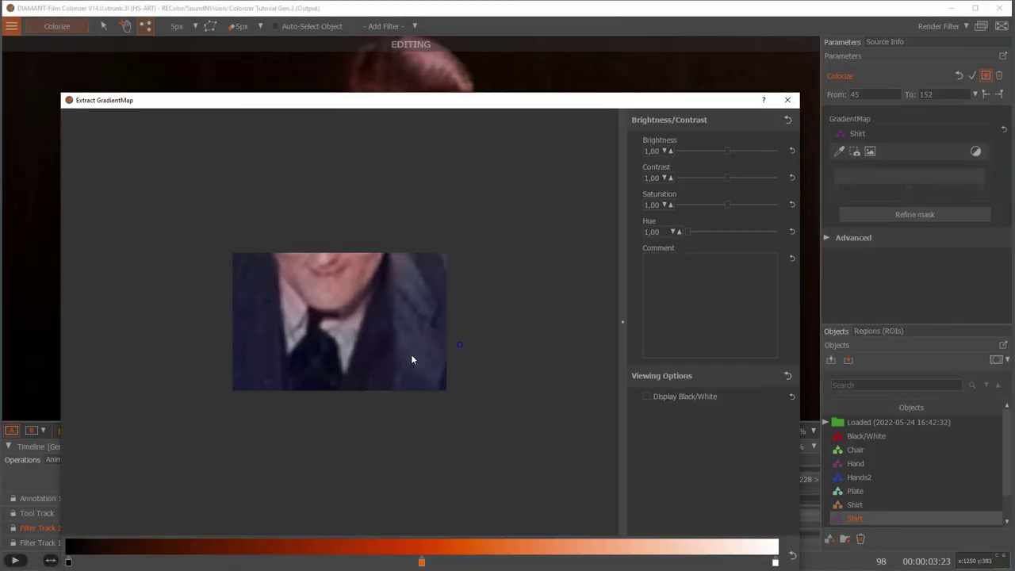
left_click(348, 356)
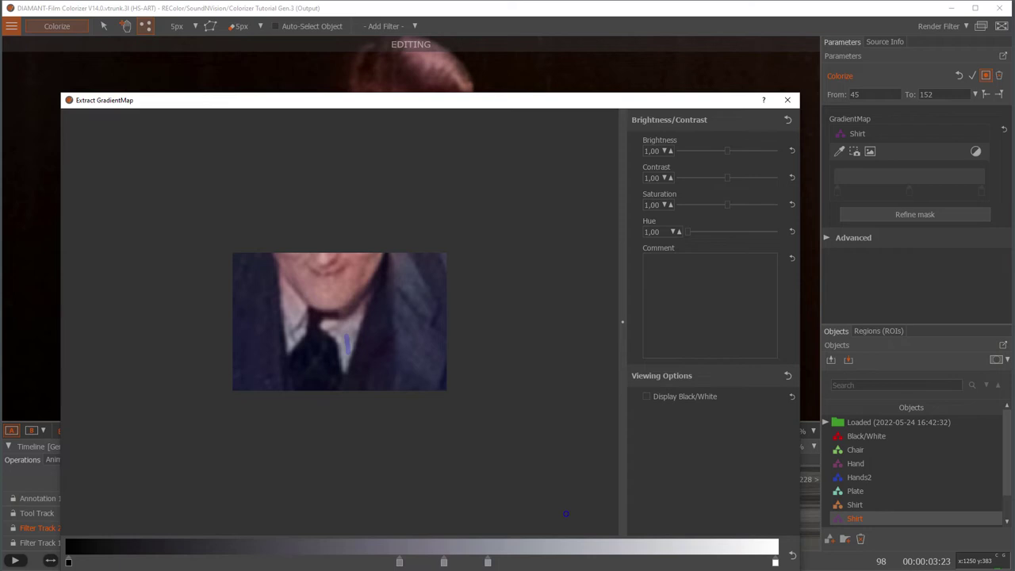
key("Return")
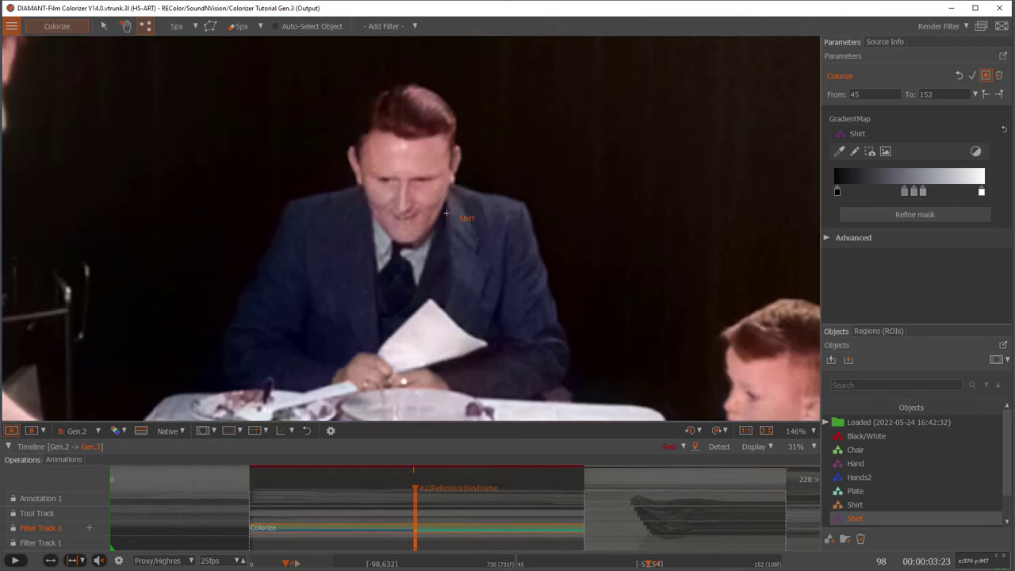
scroll(467, 220, "down", 3)
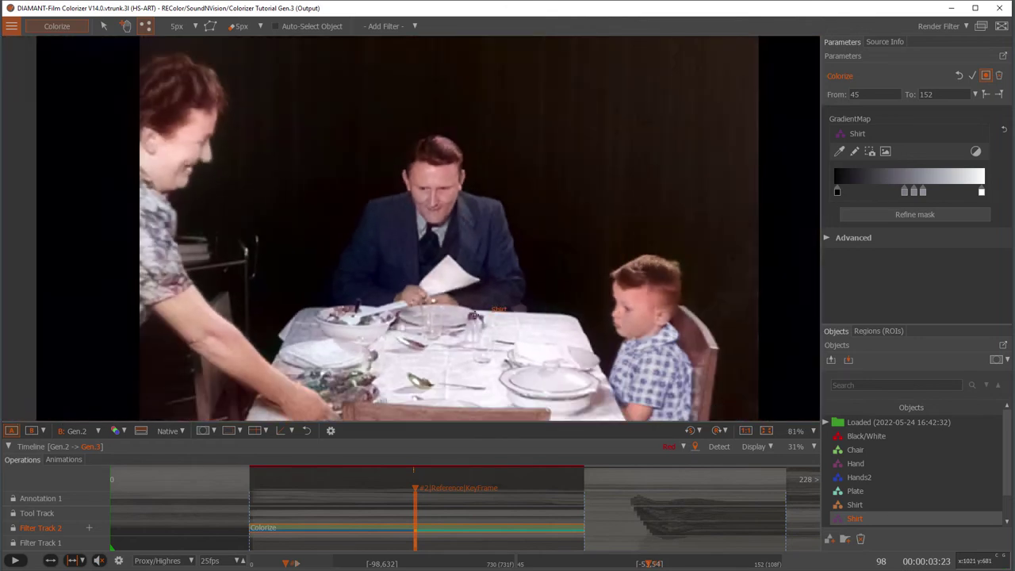
scroll(492, 314, "down", 2)
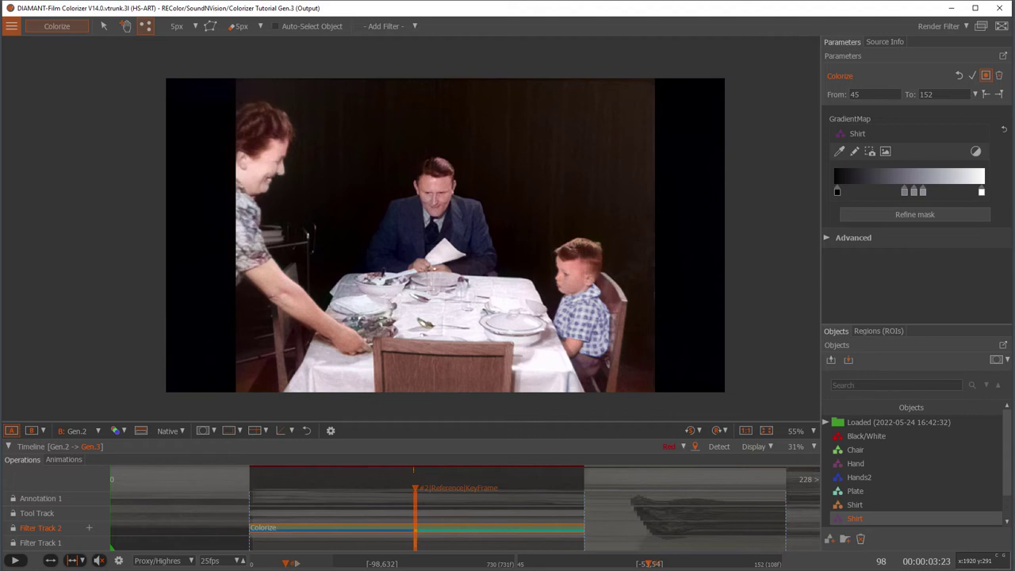
scroll(445, 346, "down", 1)
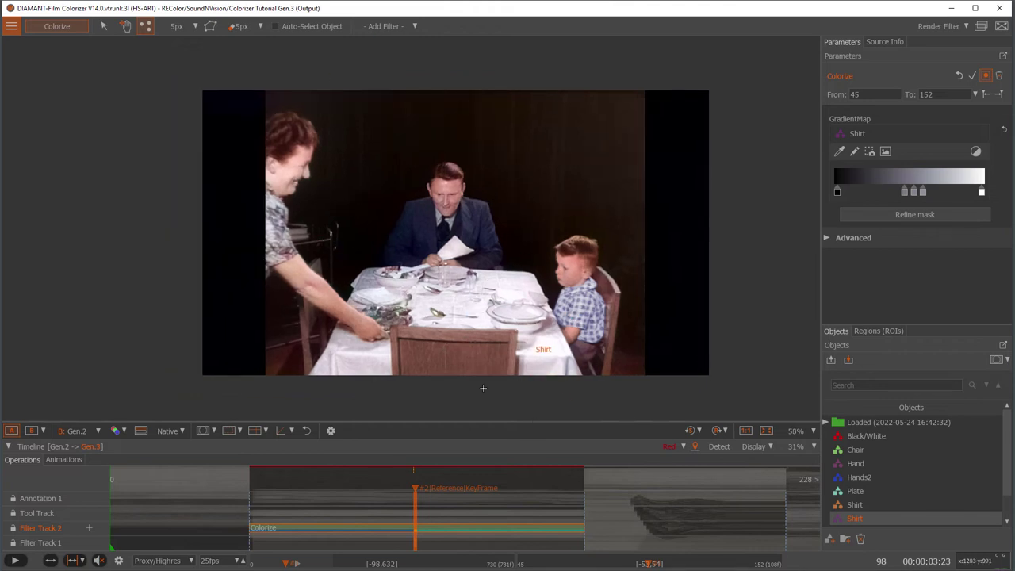
Show the ColorImageSample filter settings from Filter Track 1 and inspect the dinner table.
left_click(415, 546)
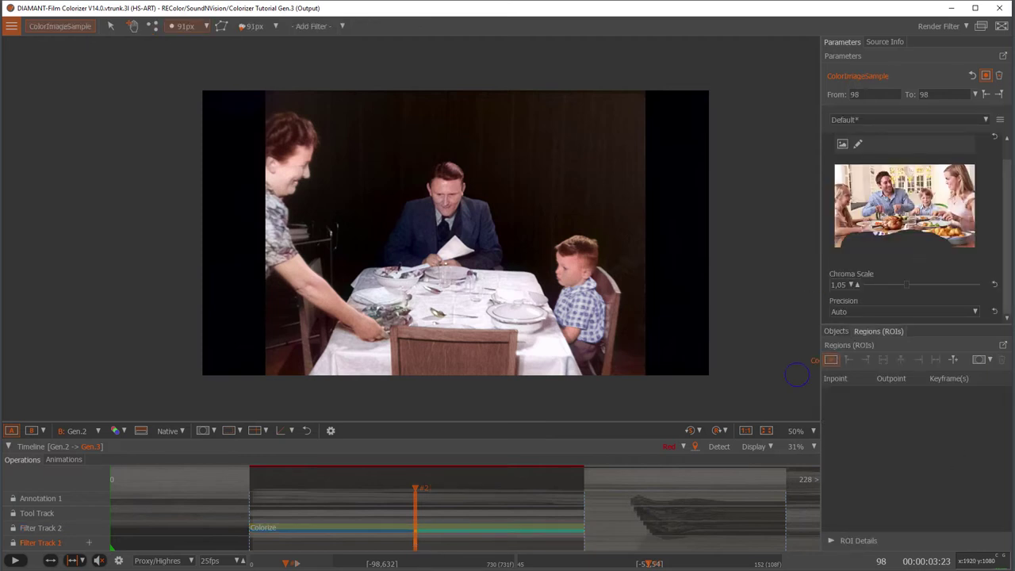
scroll(967, 246, "up", 1)
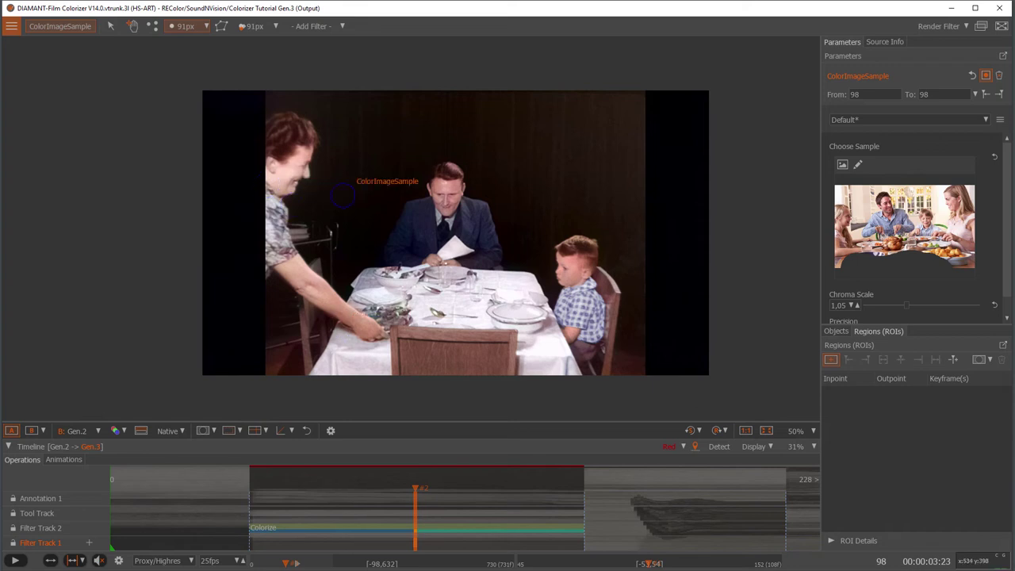
scroll(404, 167, "down", 2)
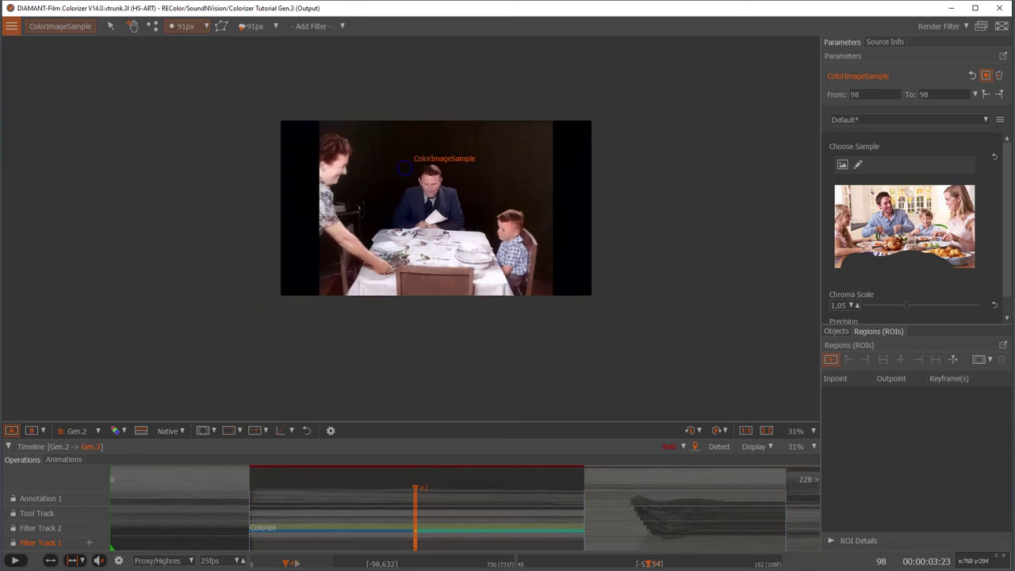
scroll(460, 235, "up", 3)
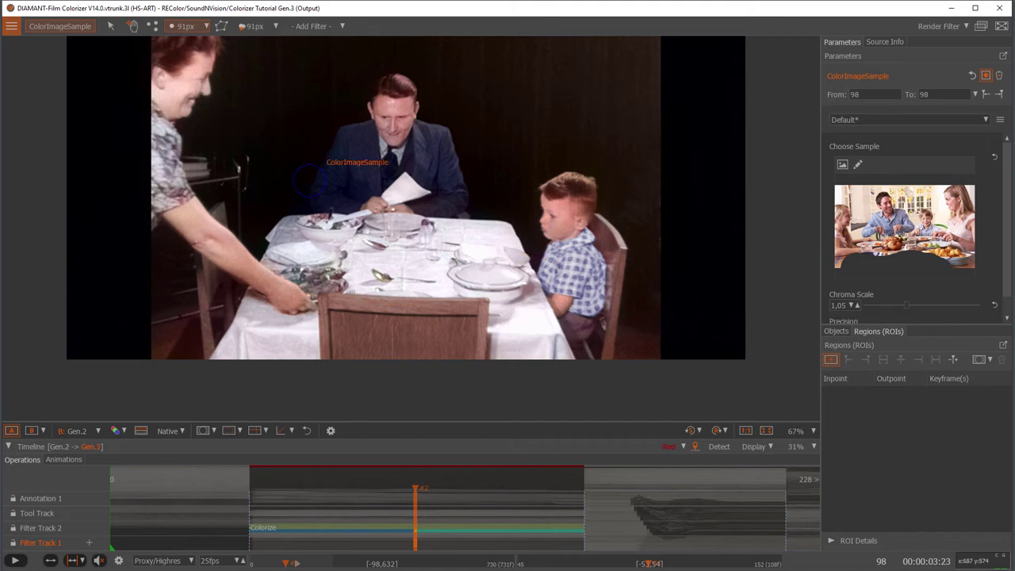
scroll(312, 181, "up", 2)
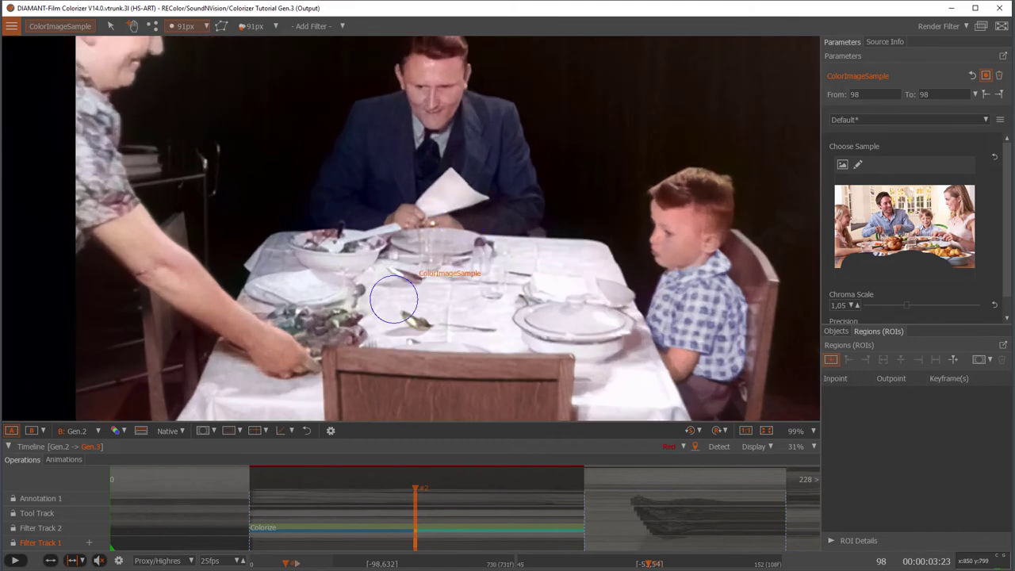
scroll(492, 318, "up", 1)
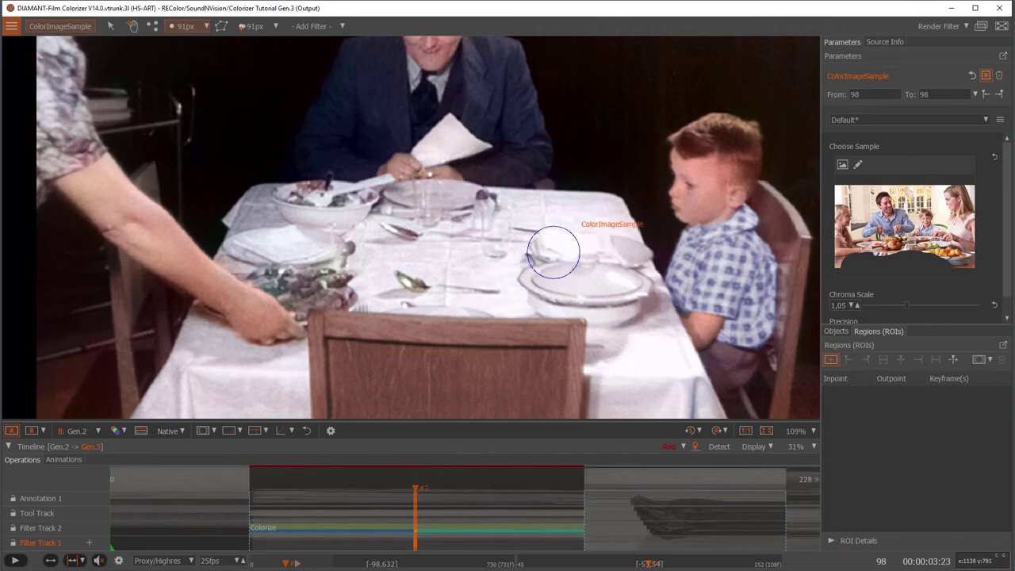
scroll(305, 302, "up", 2)
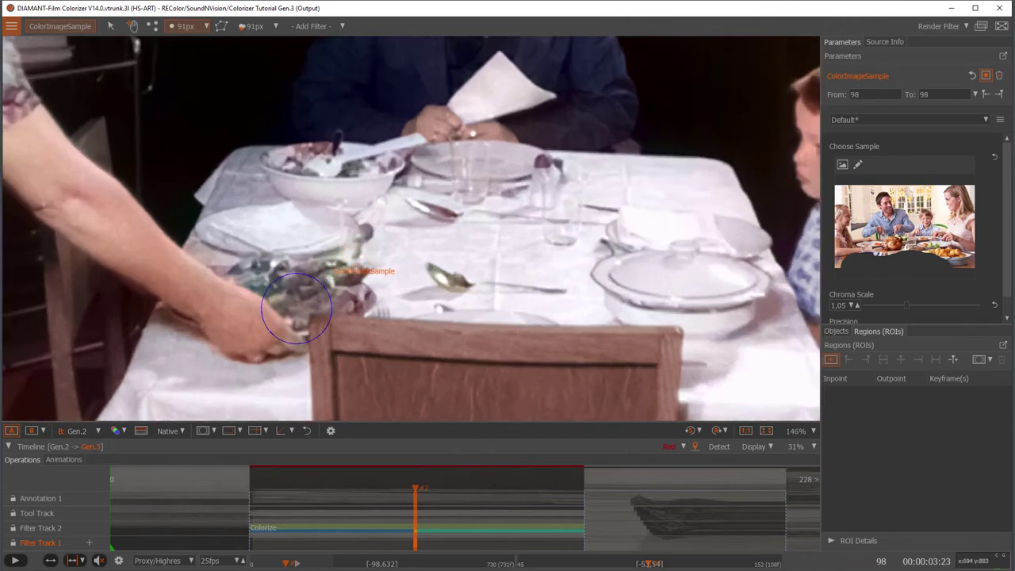
scroll(344, 227, "down", 1)
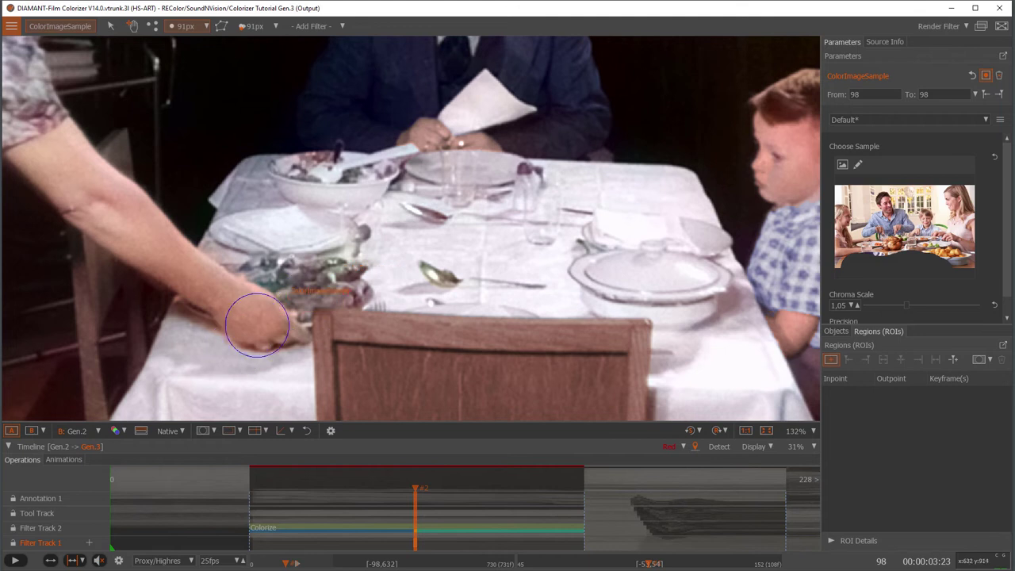
Back in the Colorize filter, add a new object named Fish.
left_click(413, 529)
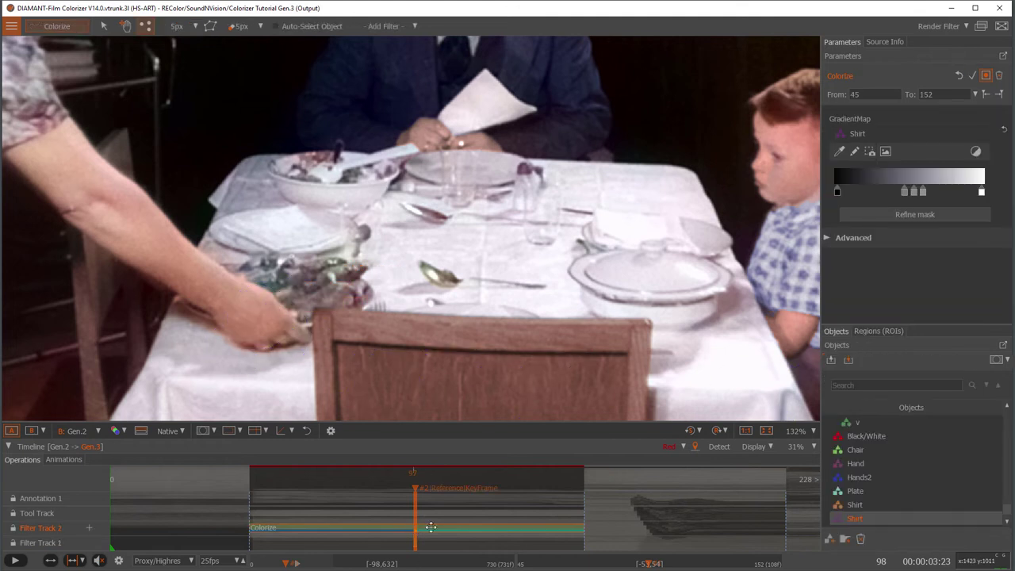
left_click(829, 540)
type("Fish")
key("Return")
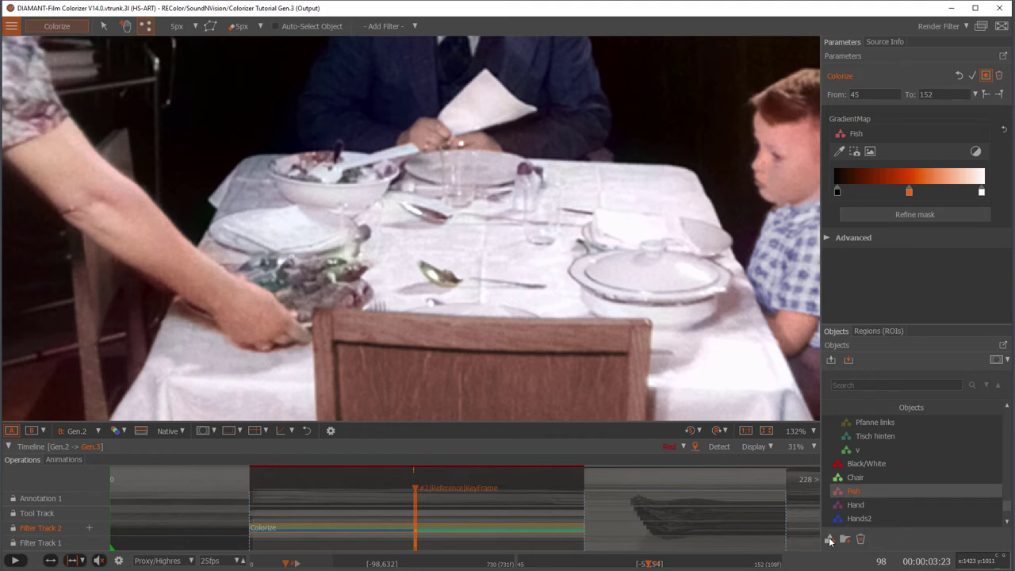
Sample a pale grey gradient from the fish platter for the Fish object.
left_click(855, 151)
mouse_move(260, 262)
left_mouse_down()
mouse_move(369, 334)
mouse_move(366, 316)
left_mouse_up()
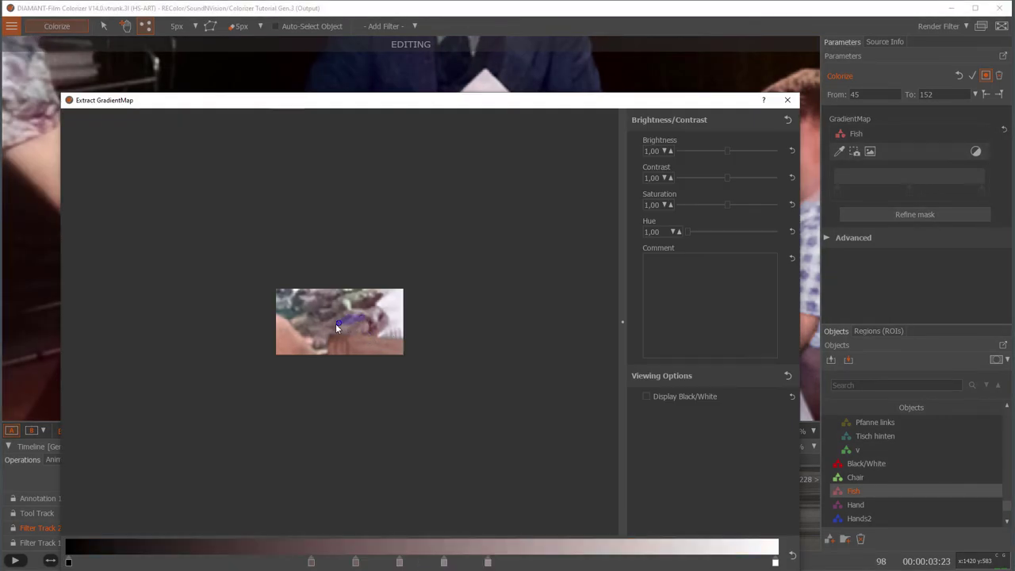
key("Return")
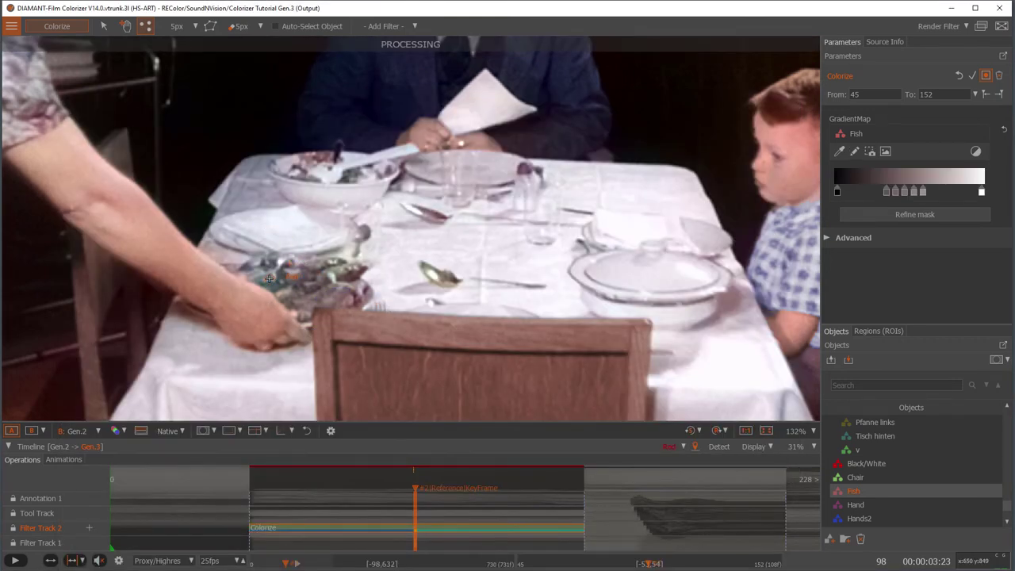
Preview the object masks over the frame, hide them again, and zoom out.
key("m")
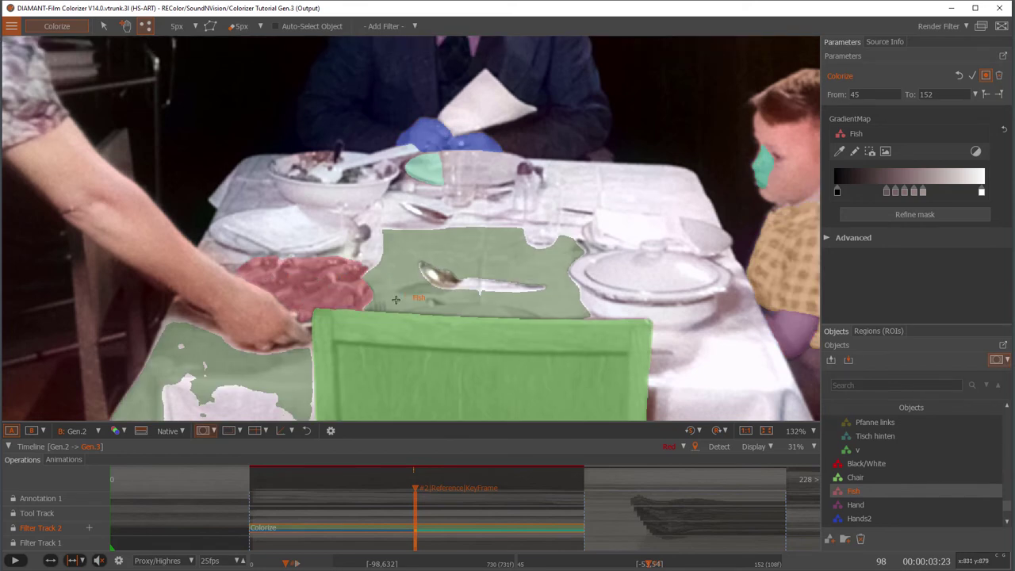
key("m")
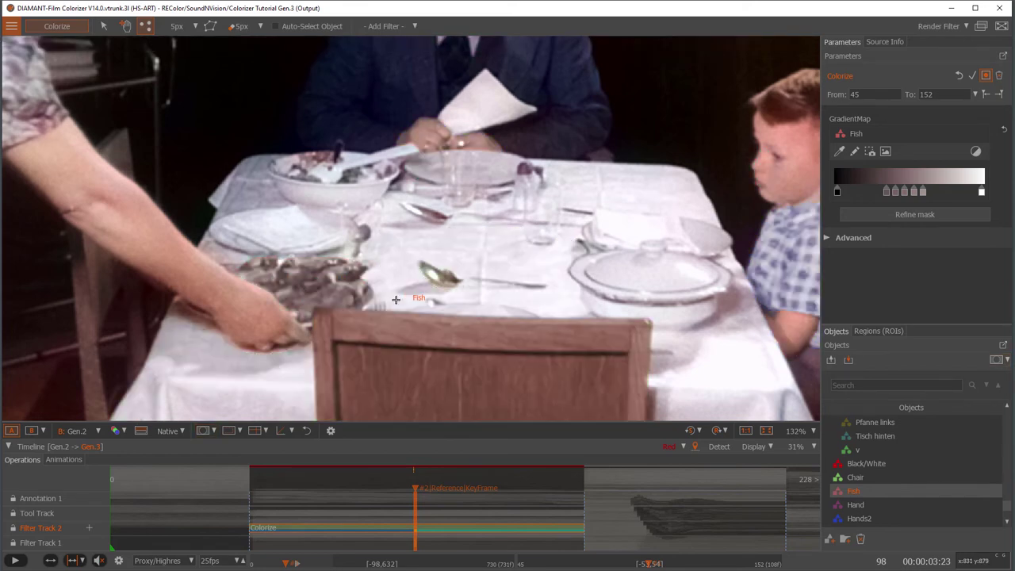
scroll(381, 287, "down", 2)
scroll(436, 311, "down", 1)
scroll(446, 255, "down", 1)
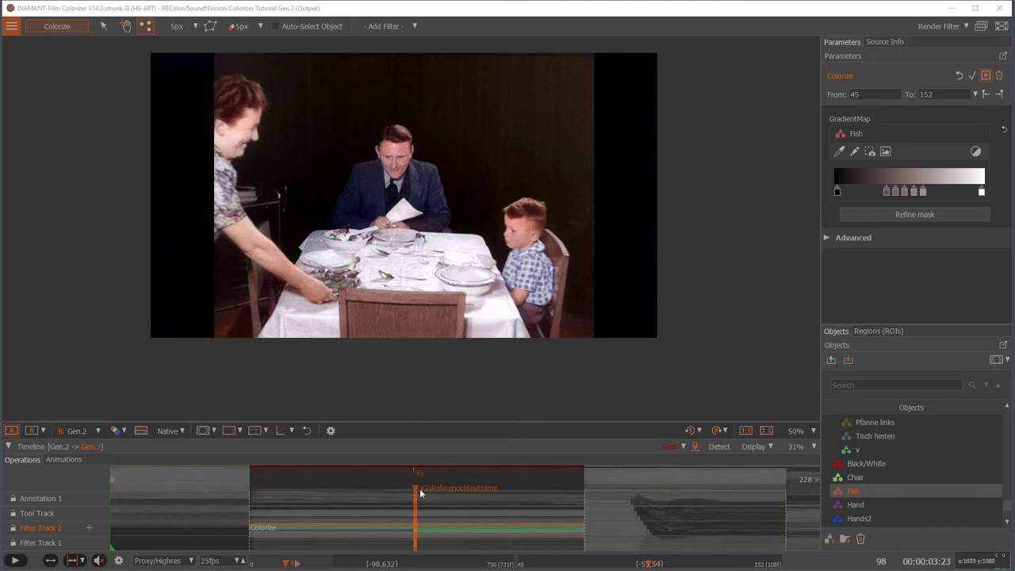
Render the colorized shot across frames 45–152 until it reaches about 49%.
left_click(939, 28)
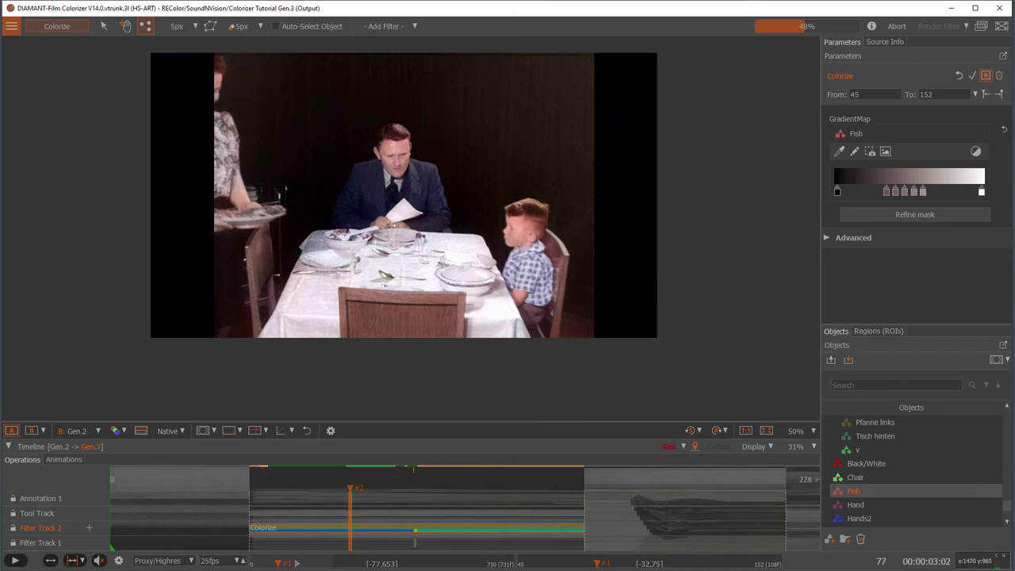
left_click(961, 566)
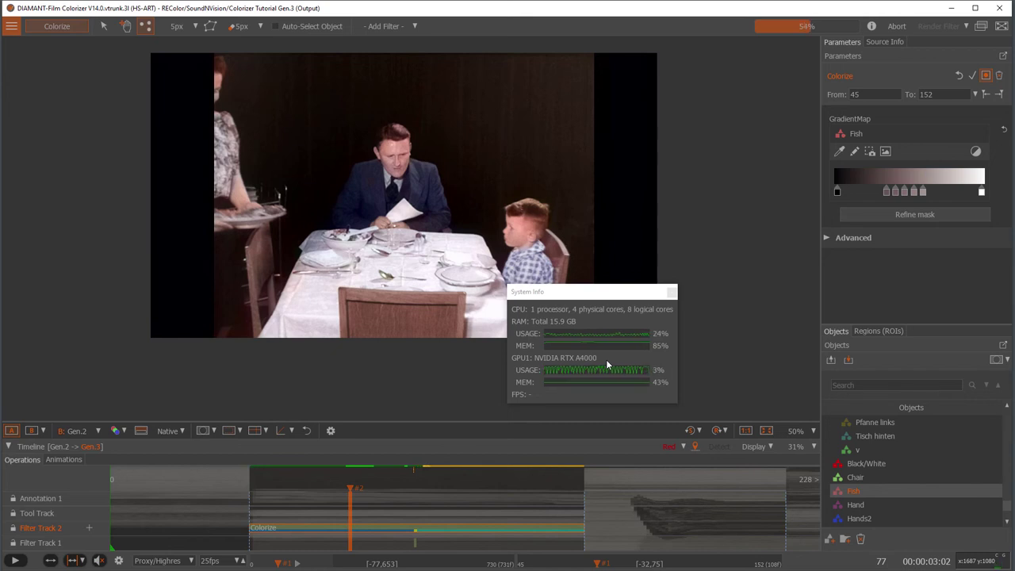
left_click(672, 293)
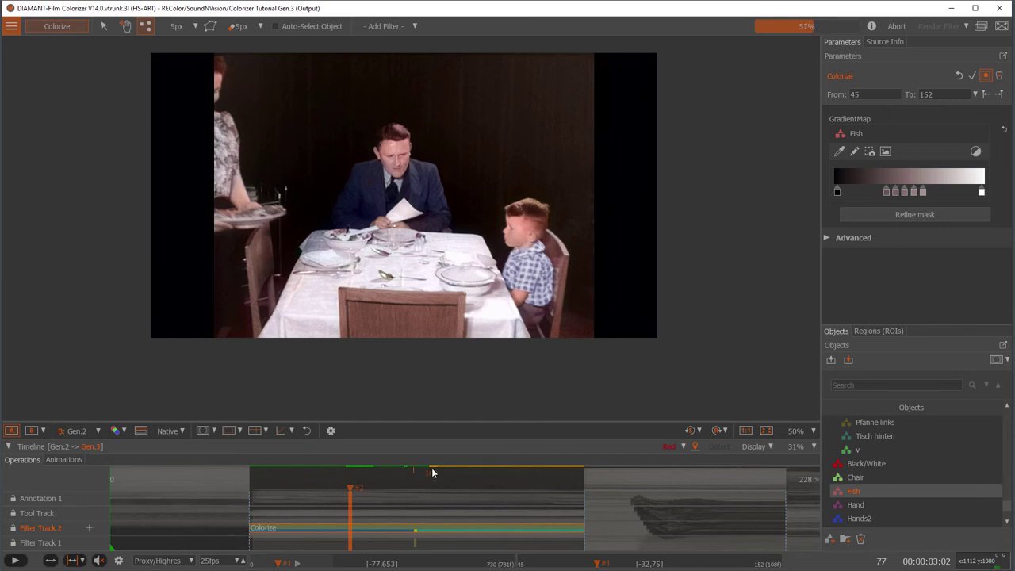
Scrub through rendered frames 55 to 77 to review the colorization as rendering finishes.
left_click_drag(349, 488, 403, 499)
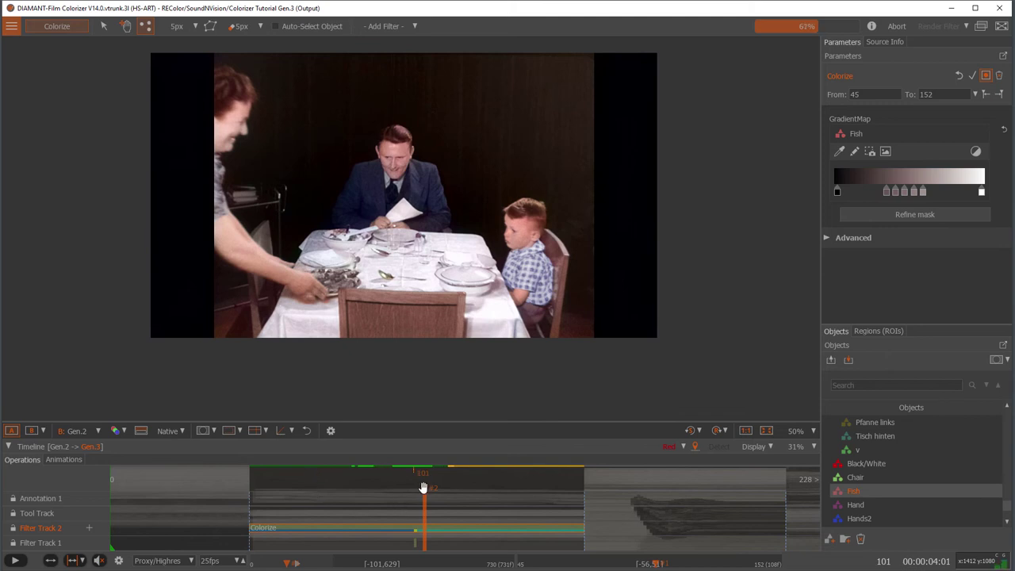
left_click(349, 492)
left_click_drag(349, 492, 294, 490)
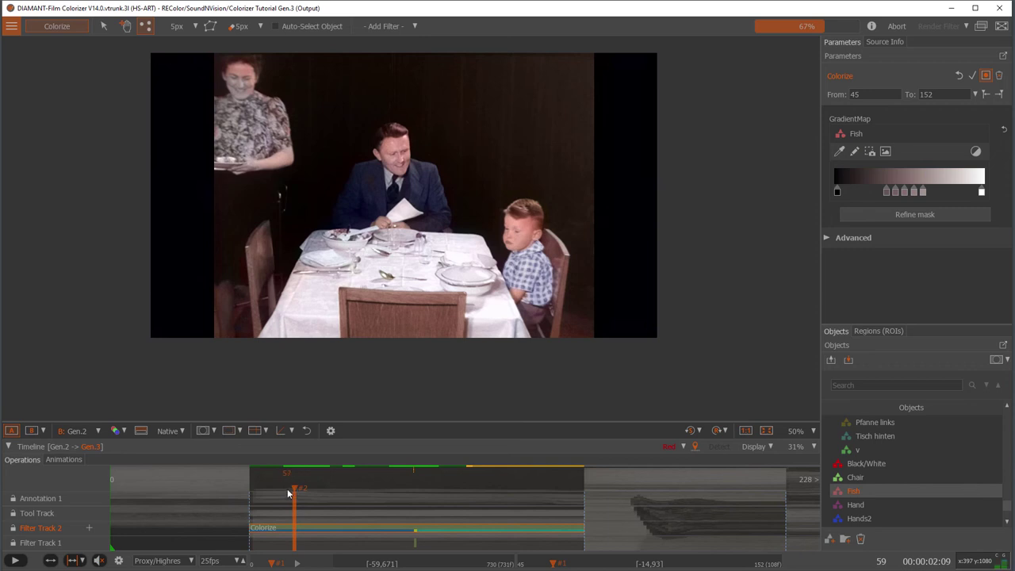
key("Right")
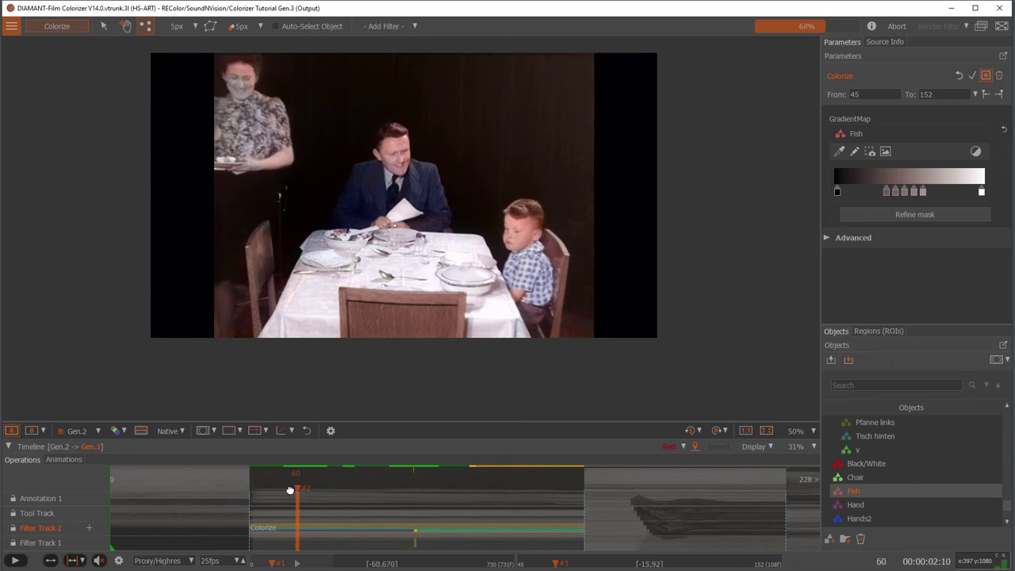
left_click_drag(288, 491, 282, 491)
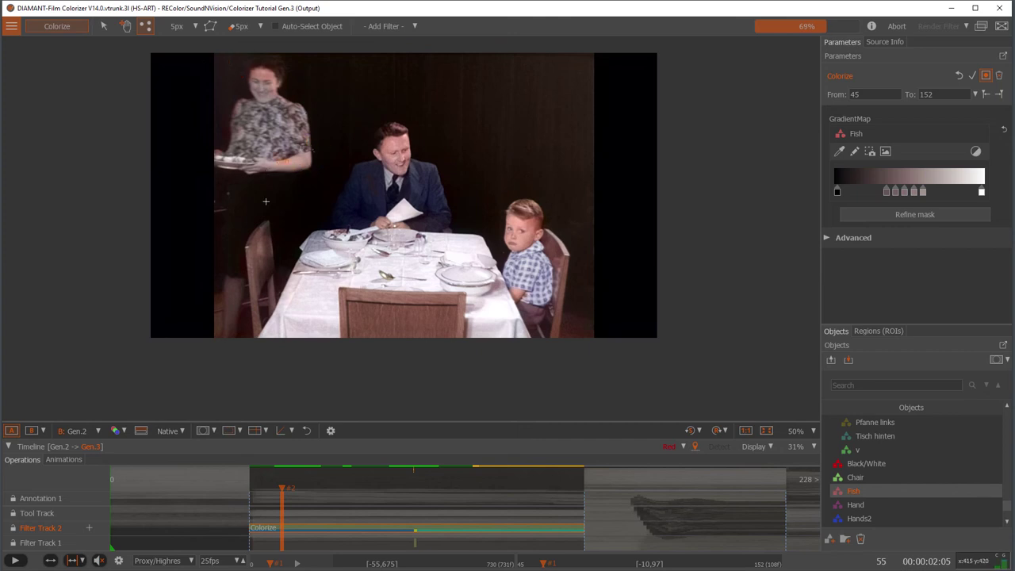
left_click_drag(283, 487, 364, 491)
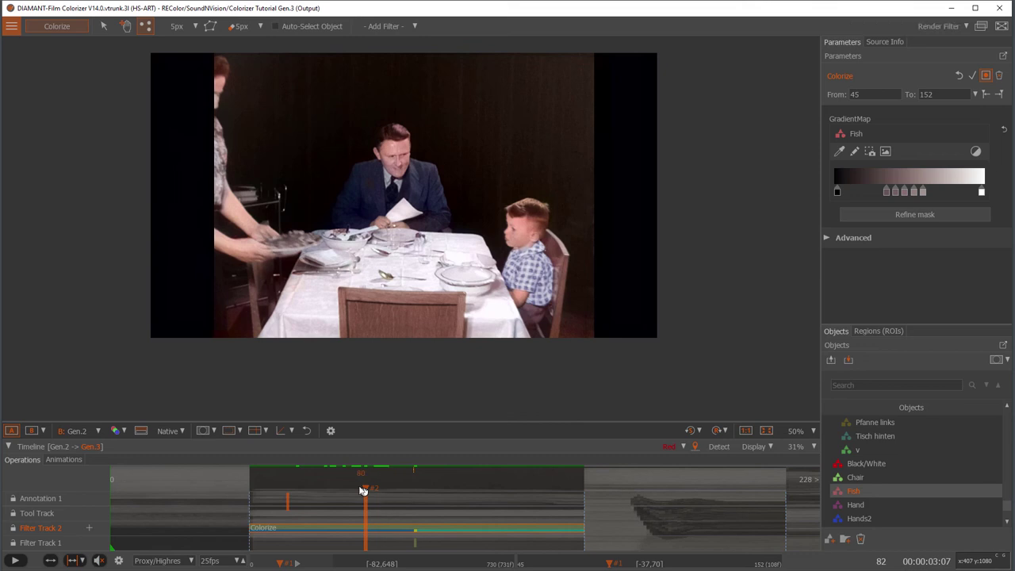
Go back to frame 57, where the woman holds a plate, and zoom in on her.
left_click_drag(364, 490, 289, 485)
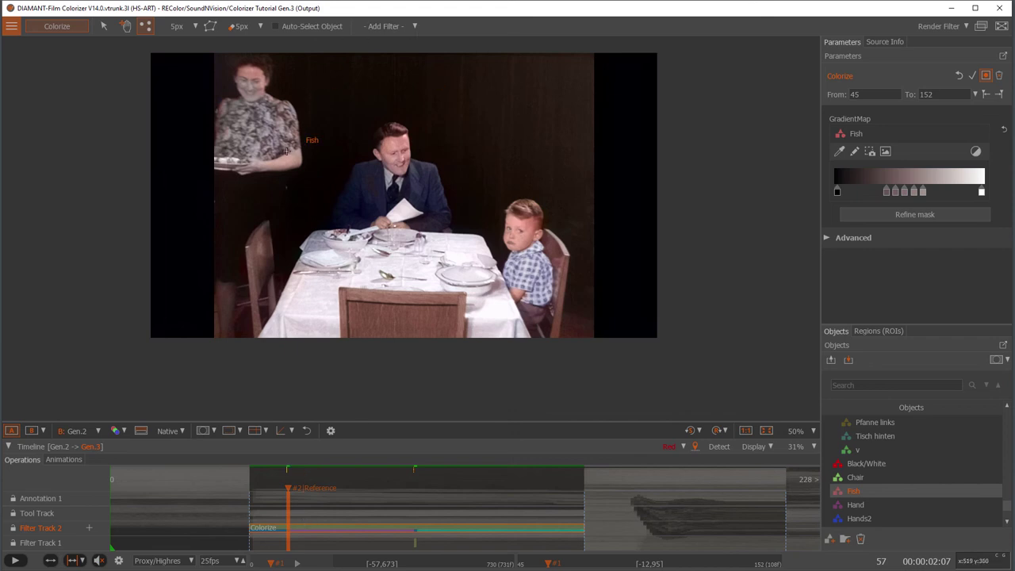
scroll(282, 162, "up", 2)
scroll(282, 162, "up", 2)
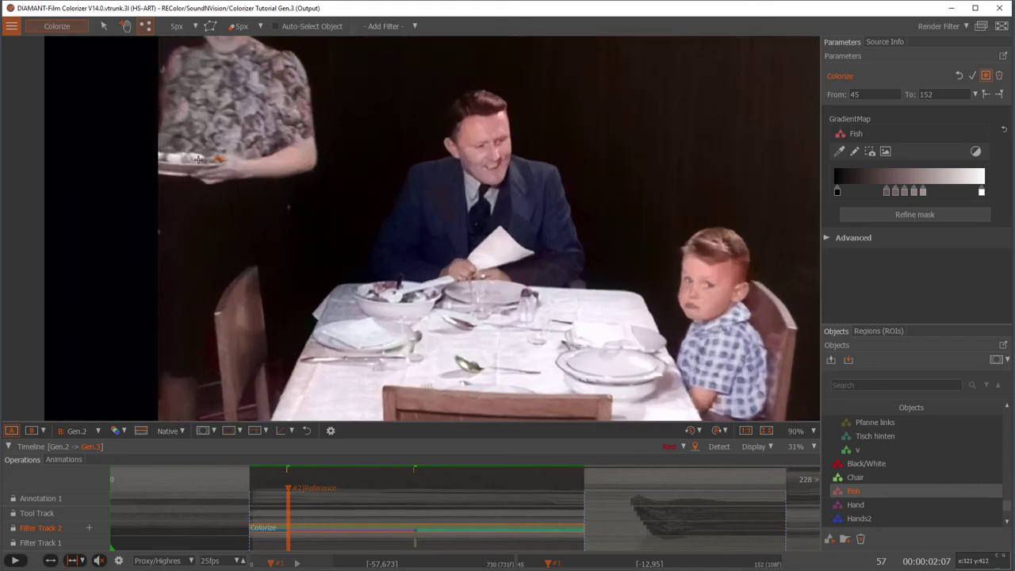
scroll(908, 505, "down", 2)
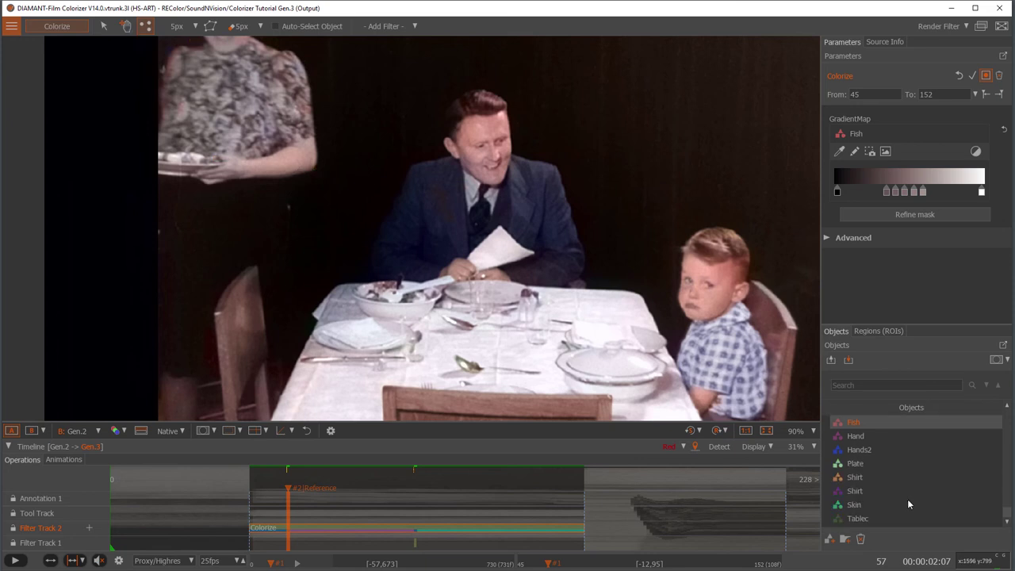
Brush the woman's forearm and hand into the Skin object, then hide the mask overlay.
left_click(854, 506)
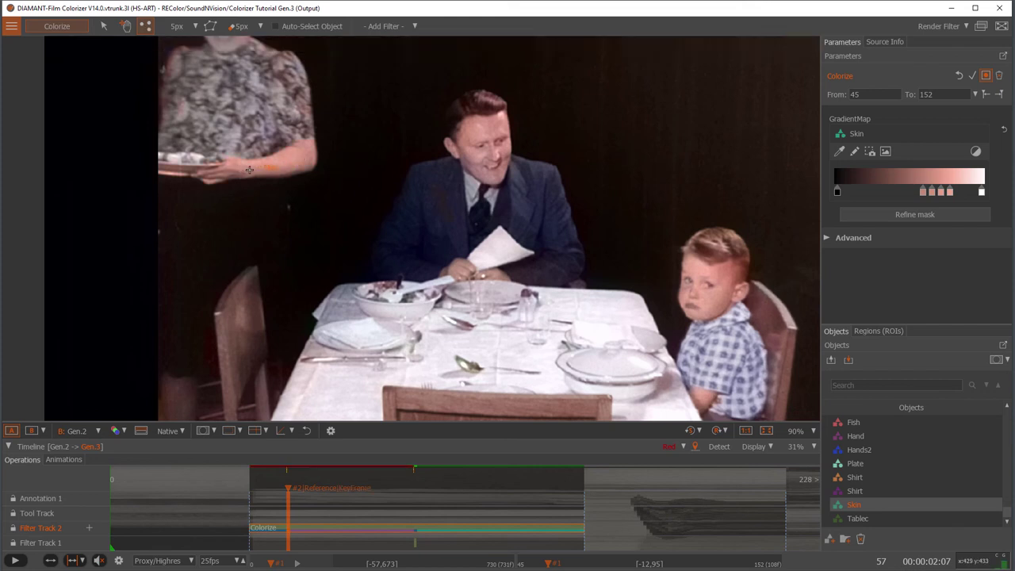
left_click(176, 167)
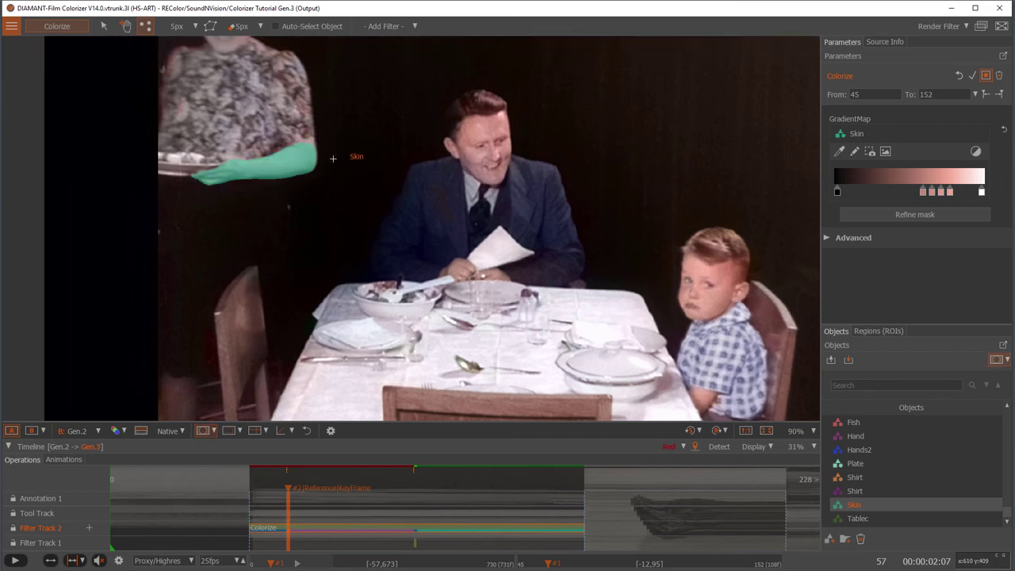
key("m")
scroll(268, 167, "down", 2)
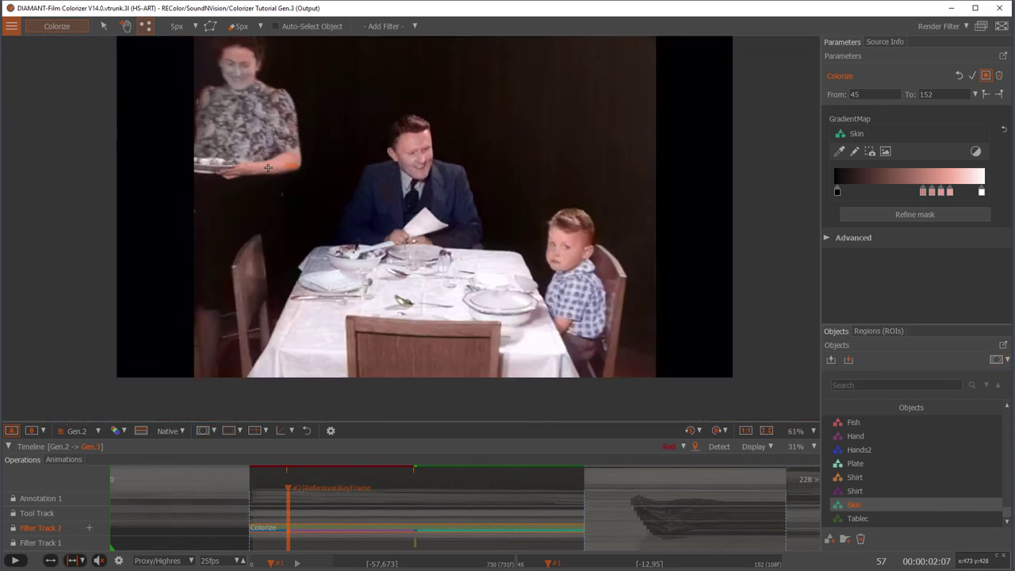
scroll(268, 167, "down", 1)
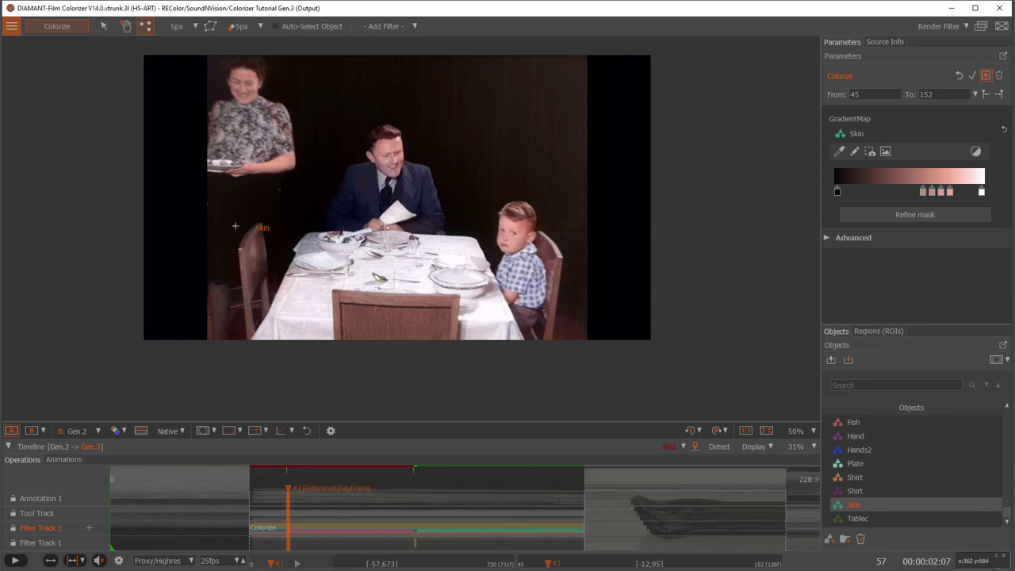
scroll(239, 228, "down", 1)
scroll(234, 224, "down", 1)
scroll(297, 99, "down", 1)
scroll(297, 99, "up", 4)
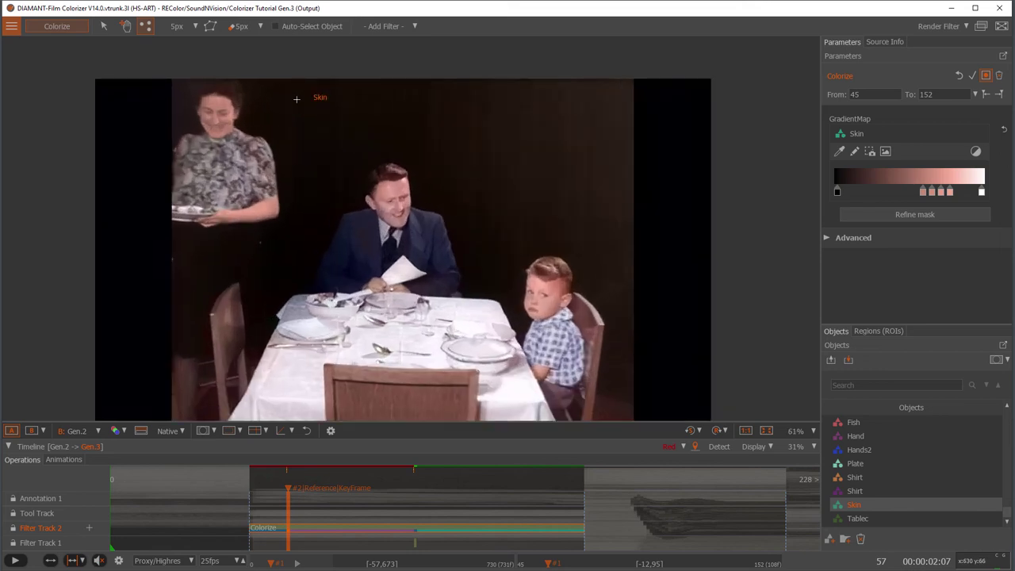
scroll(297, 99, "up", 1)
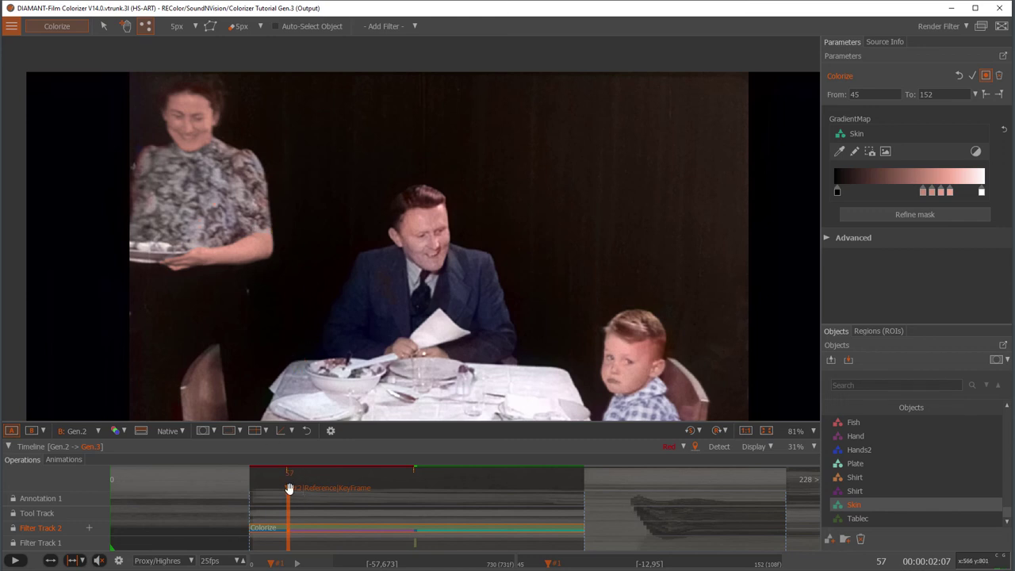
Move the playhead to frame 99, where the woman leans forward.
left_click_drag(289, 488, 418, 503)
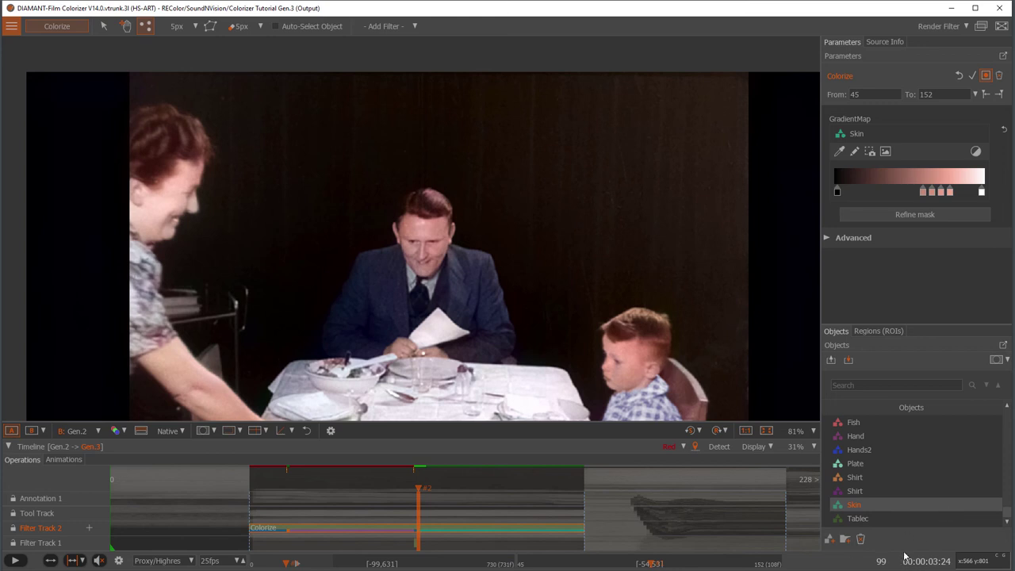
Create a new colour object named Blouse.
left_click(829, 539)
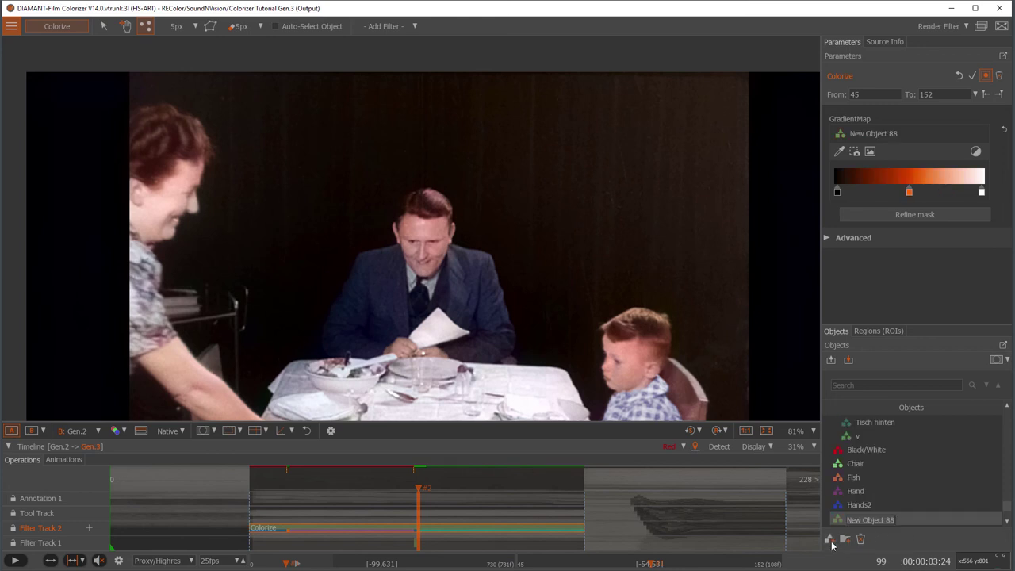
type("Blouse")
key("Return")
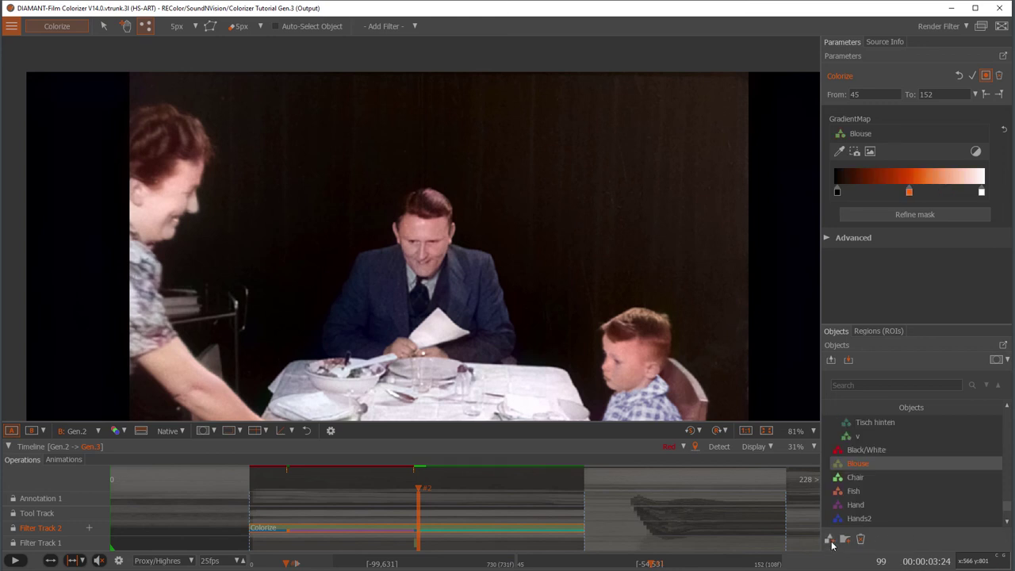
Sample a pale greyish-mauve gradient map from the woman's patterned blouse for Blouse.
left_click(854, 151)
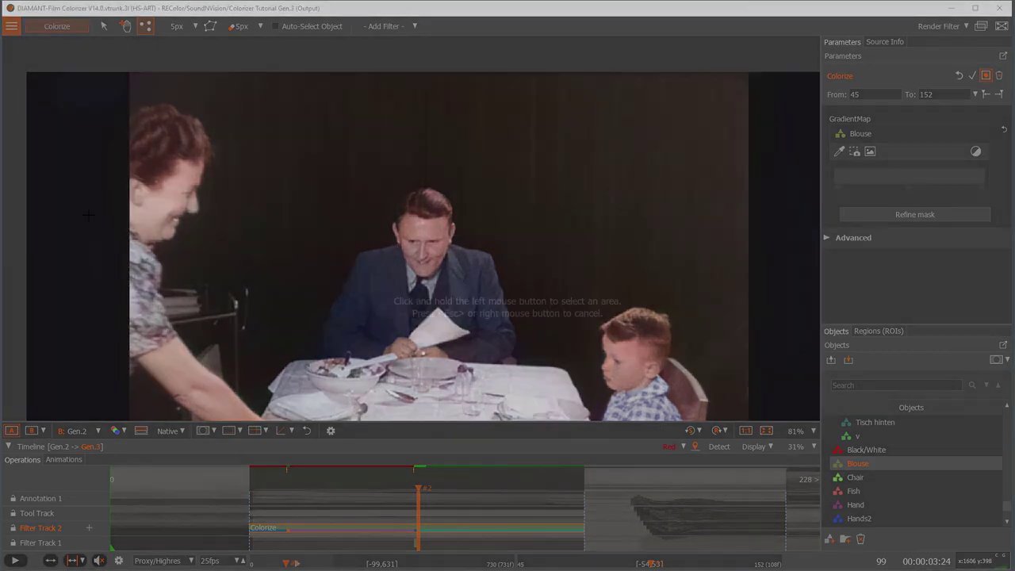
left_click_drag(89, 215, 187, 409)
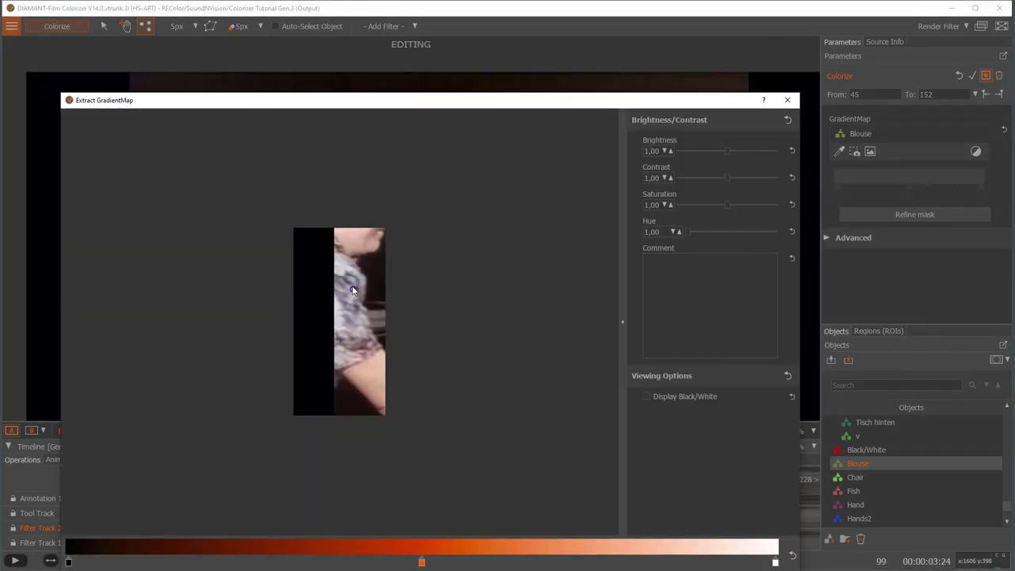
mouse_move(346, 273)
left_mouse_down()
mouse_move(343, 317)
mouse_move(356, 348)
left_mouse_up()
key("Return")
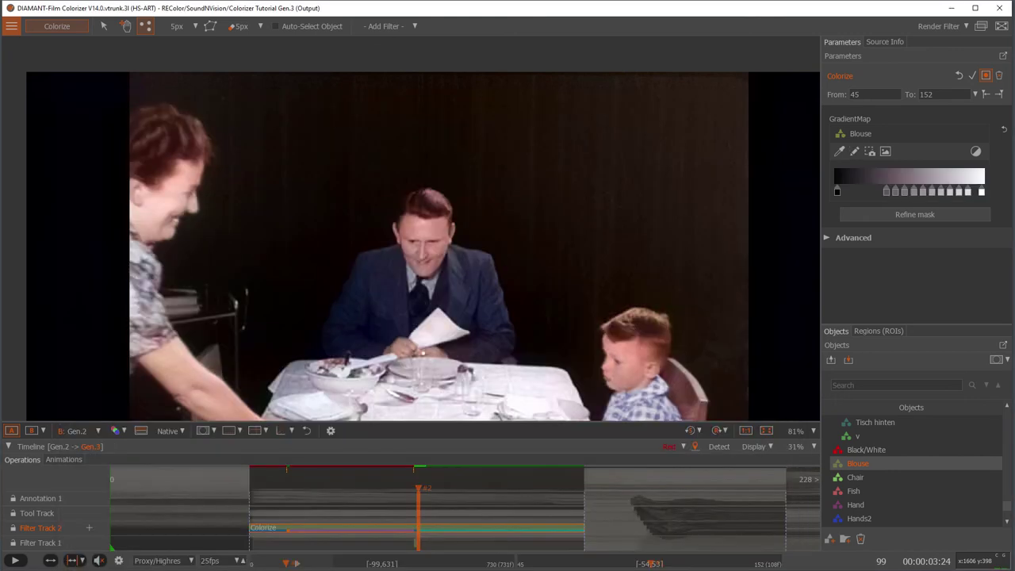
left_click(286, 474)
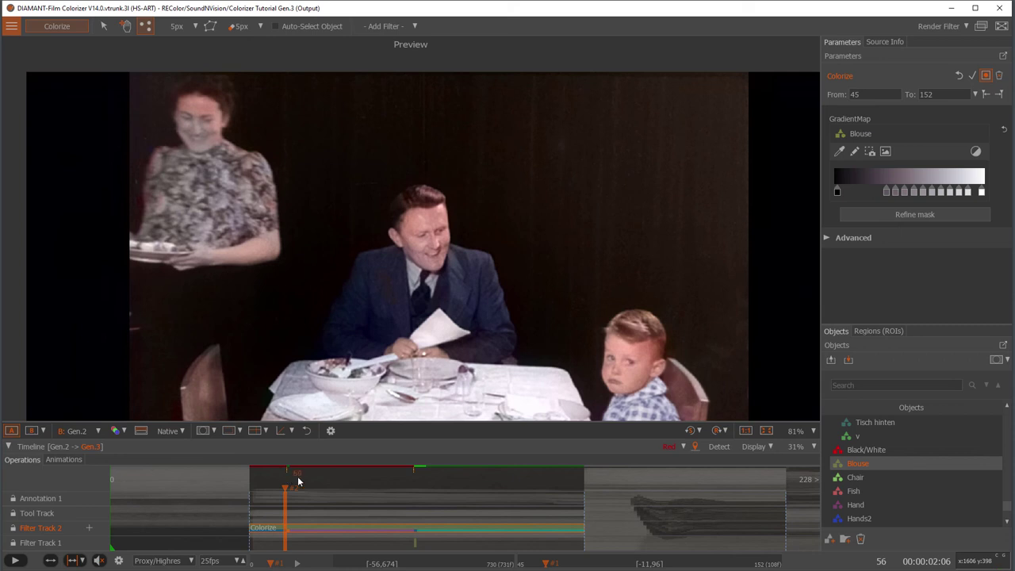
scroll(564, 520, "up", 3)
key("Right")
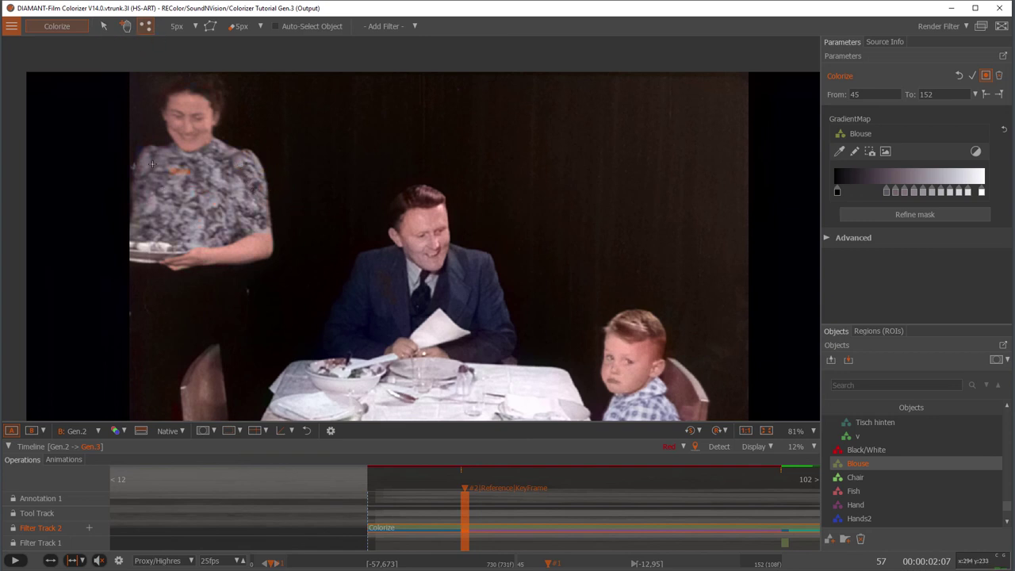
key("m")
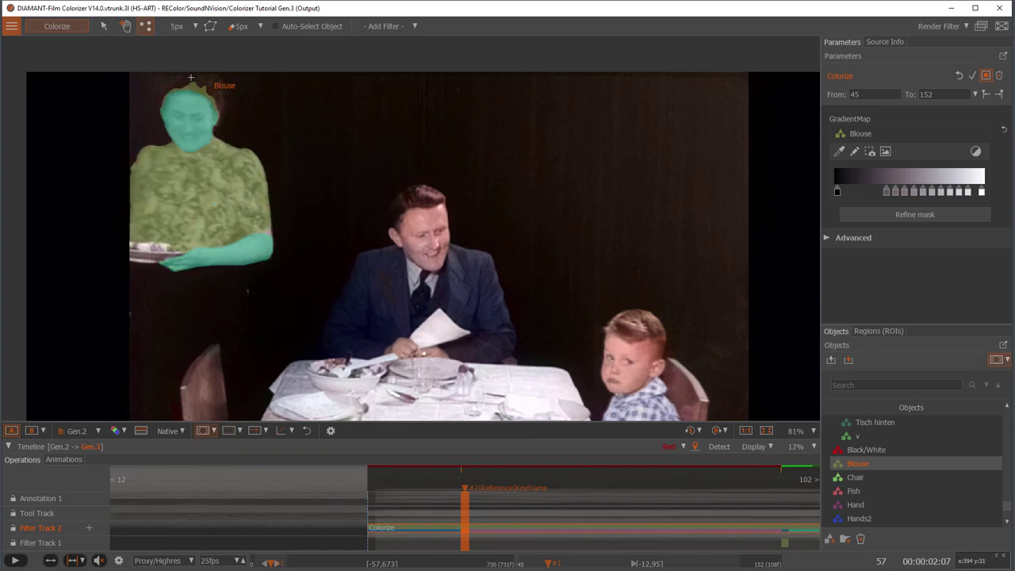
key("m")
key("m")
key("m")
scroll(162, 230, "down", 2)
scroll(159, 230, "down", 1)
scroll(230, 225, "down", 1)
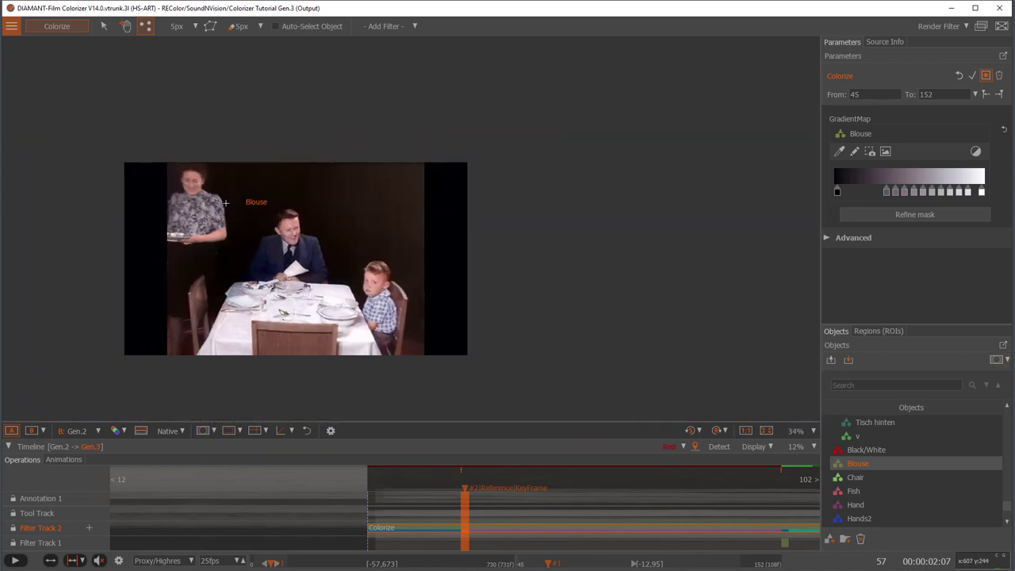
scroll(182, 365, "up", 1)
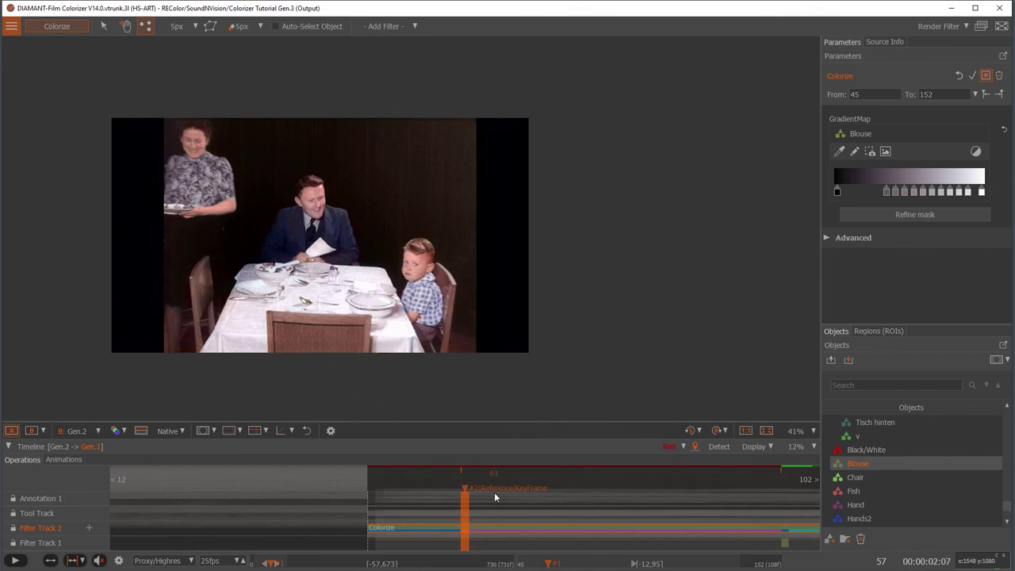
scroll(523, 507, "down", 3)
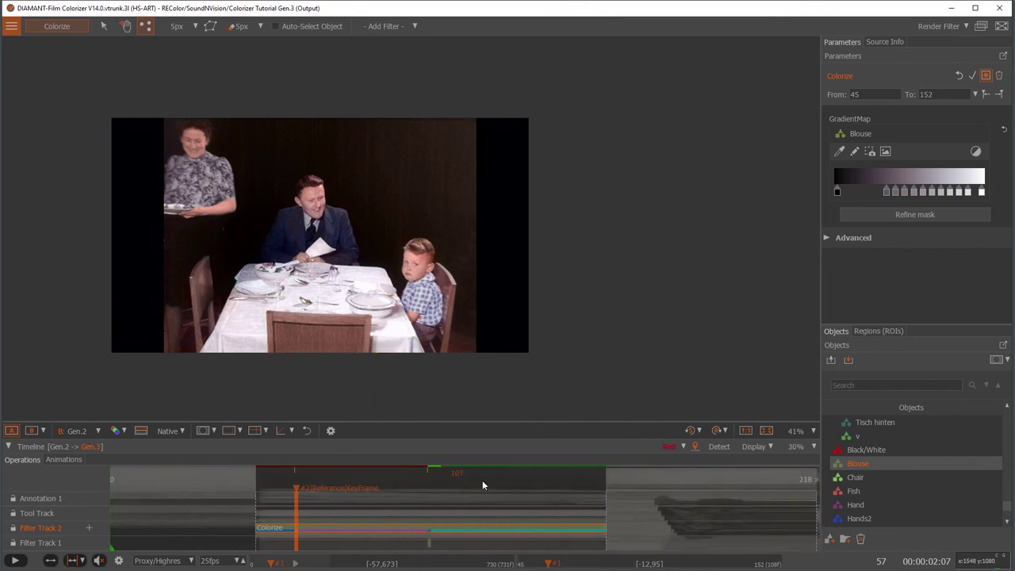
Re-render the Blouse colorization over frames 45–152 and show the Blouse mask overlay.
left_click(940, 27)
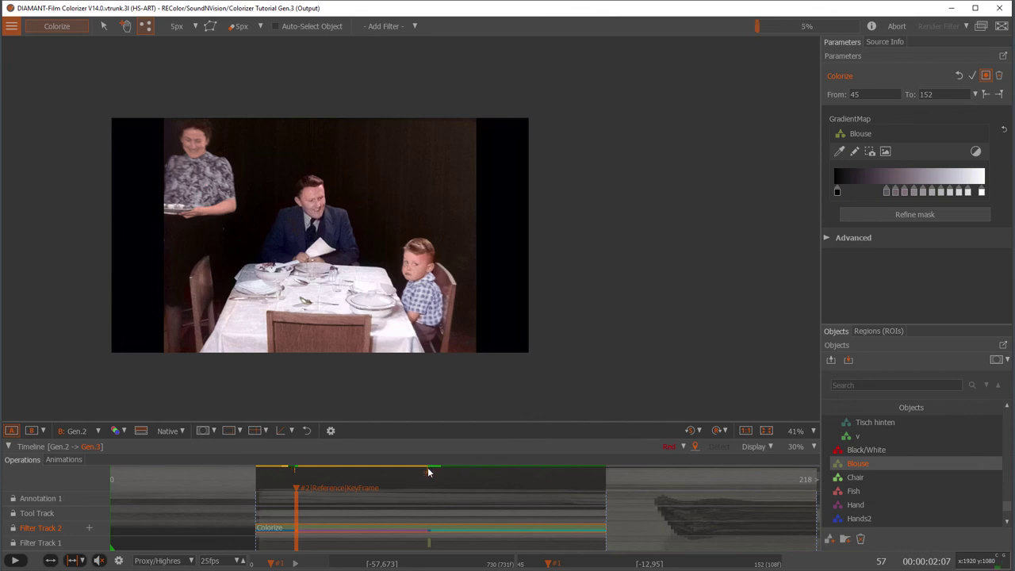
key("m")
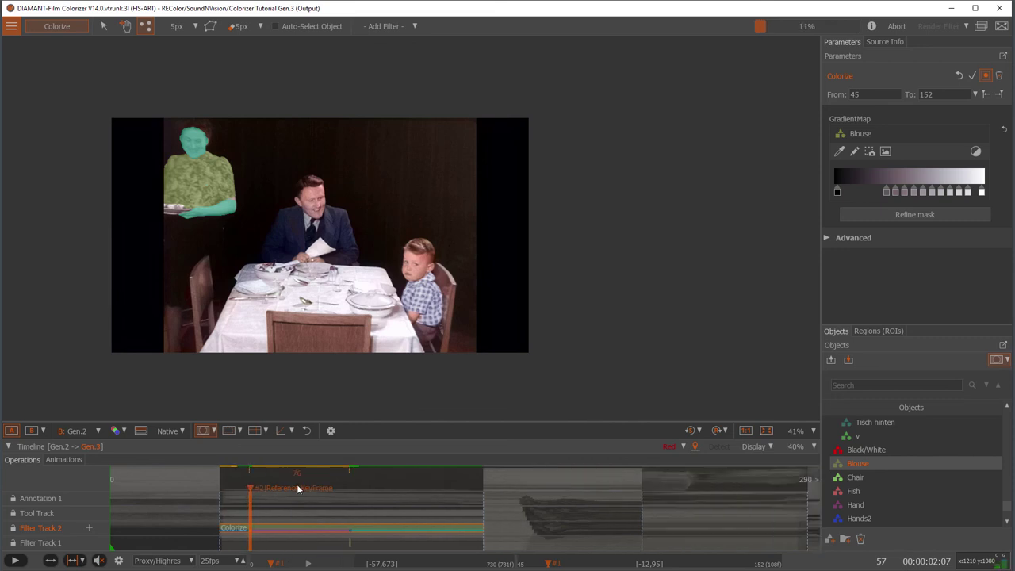
scroll(298, 488, "down", 1)
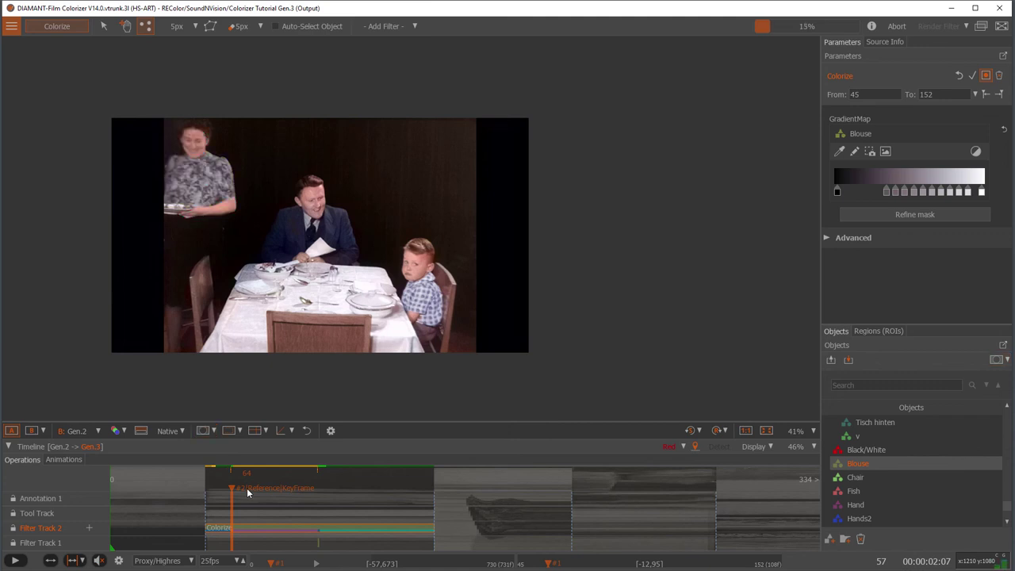
Scrub back to the woman serving and play the rendered shot to frame 151.
key("Right")
key("Right")
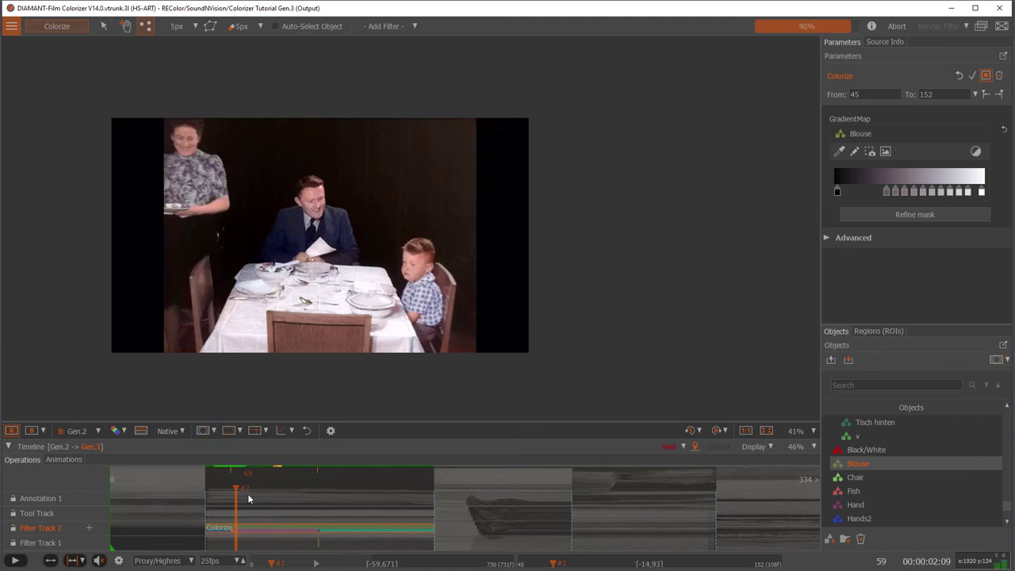
mouse_move(233, 486)
left_mouse_down()
mouse_move(218, 494)
mouse_move(235, 491)
left_mouse_up()
left_click(18, 561)
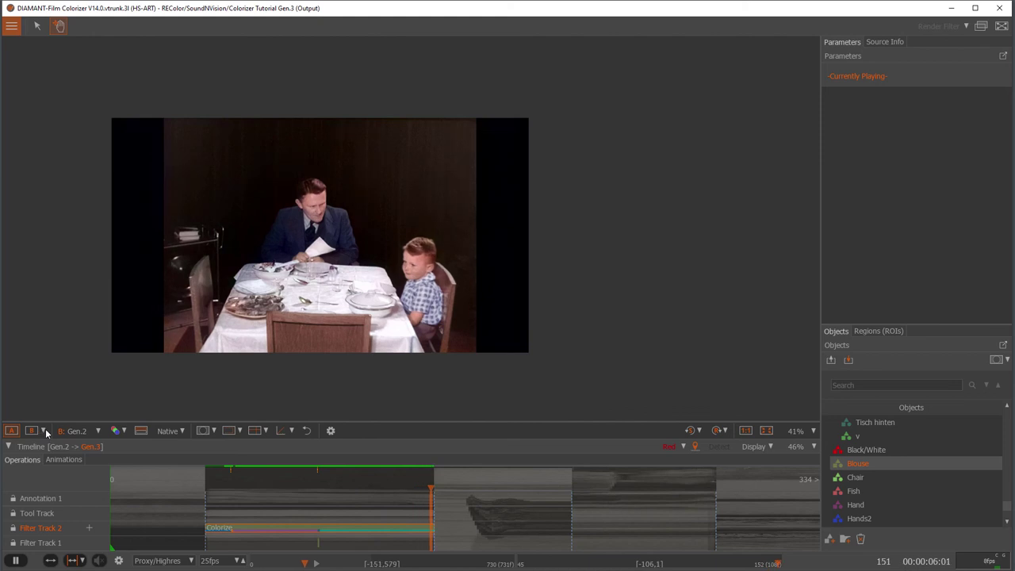
Compare source and output in SideBySide Horizontal mode, stopping playback at frame 52.
left_click(45, 431)
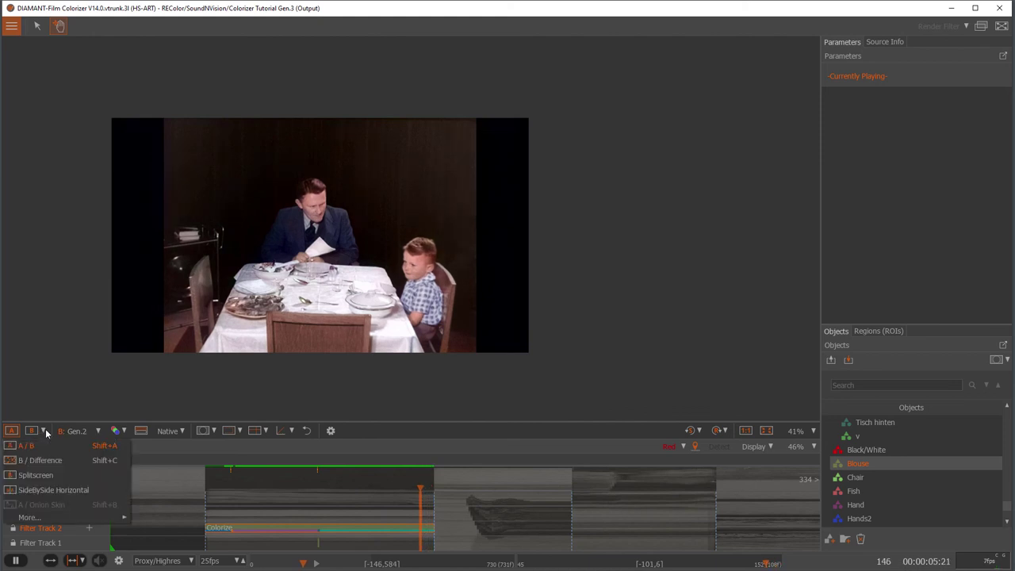
left_click(45, 490)
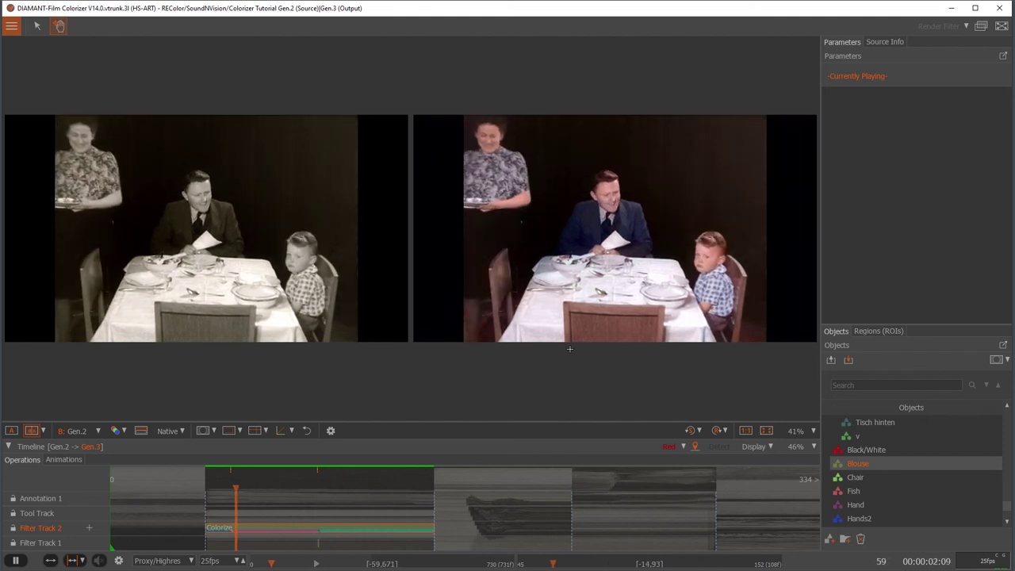
key("space")
key("Left")
key("Left")
key("Left")
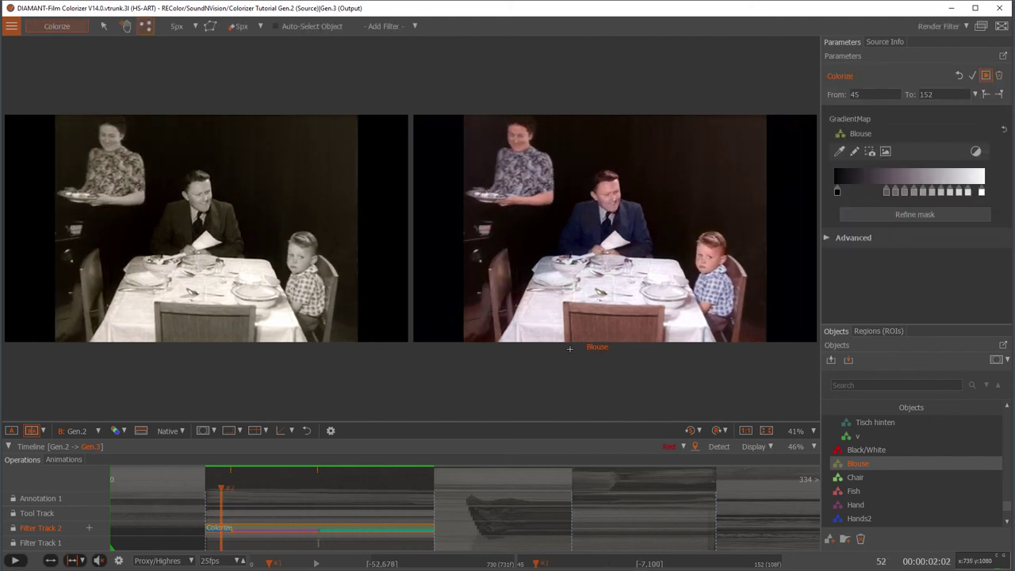
Show only the colorized output, zoomed on the man's face, with Tool Track targeted.
left_click(308, 430)
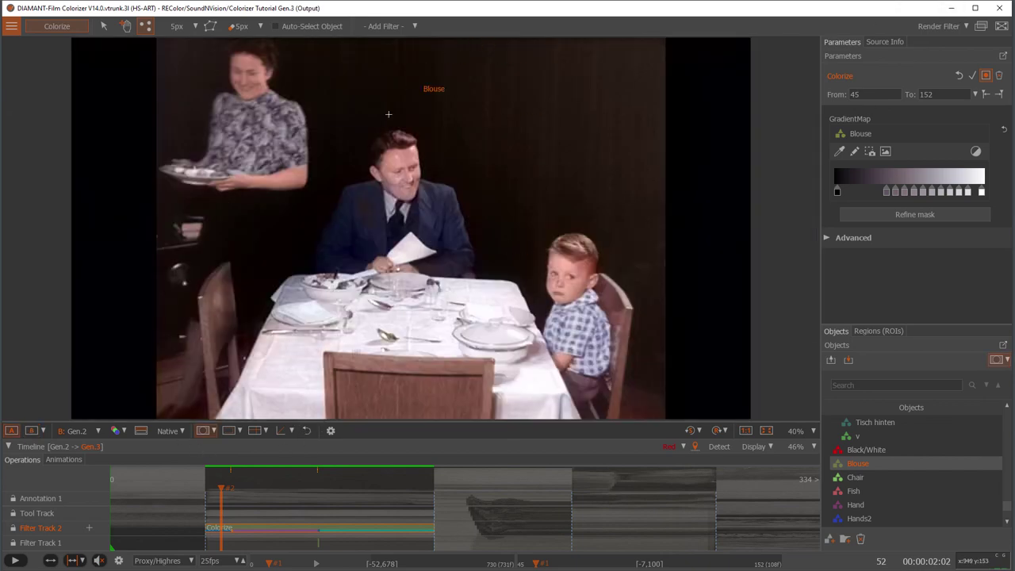
scroll(411, 189, "up", 5)
scroll(411, 189, "down", 1)
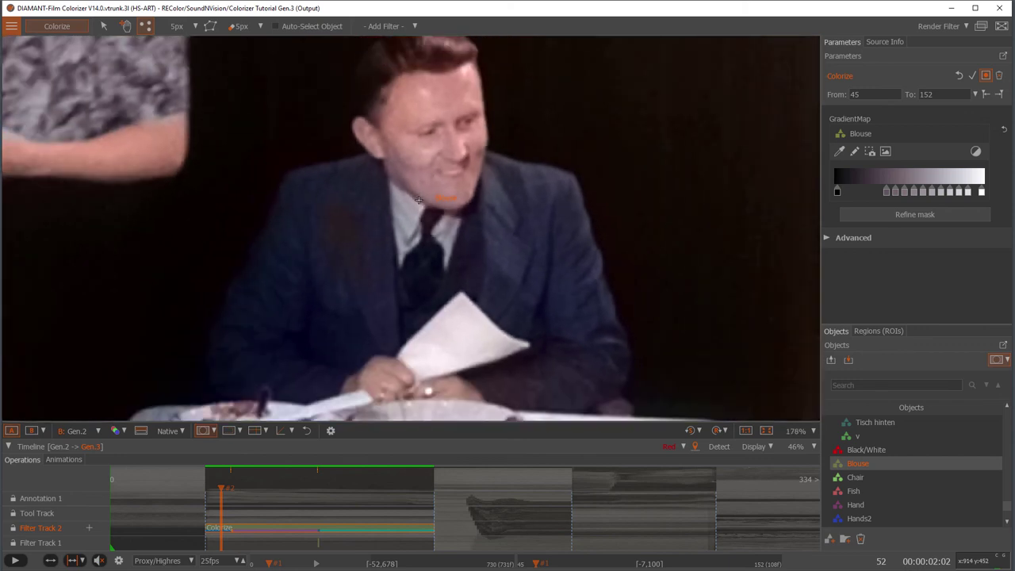
left_click(41, 512)
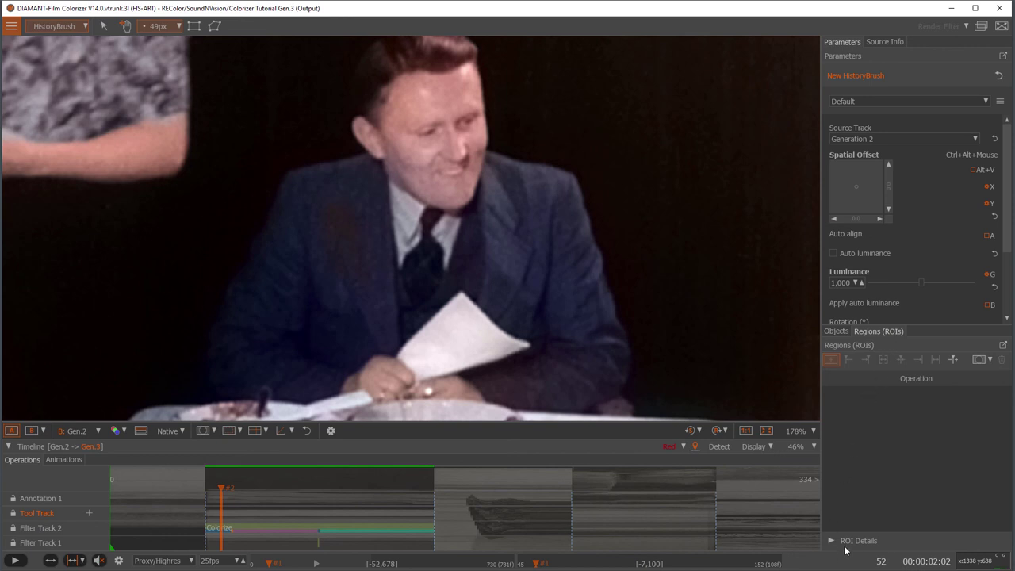
Select the Skin object and switch to the Colorize tool.
left_click(837, 330)
scroll(923, 485, "down", 3)
scroll(923, 484, "up", 5)
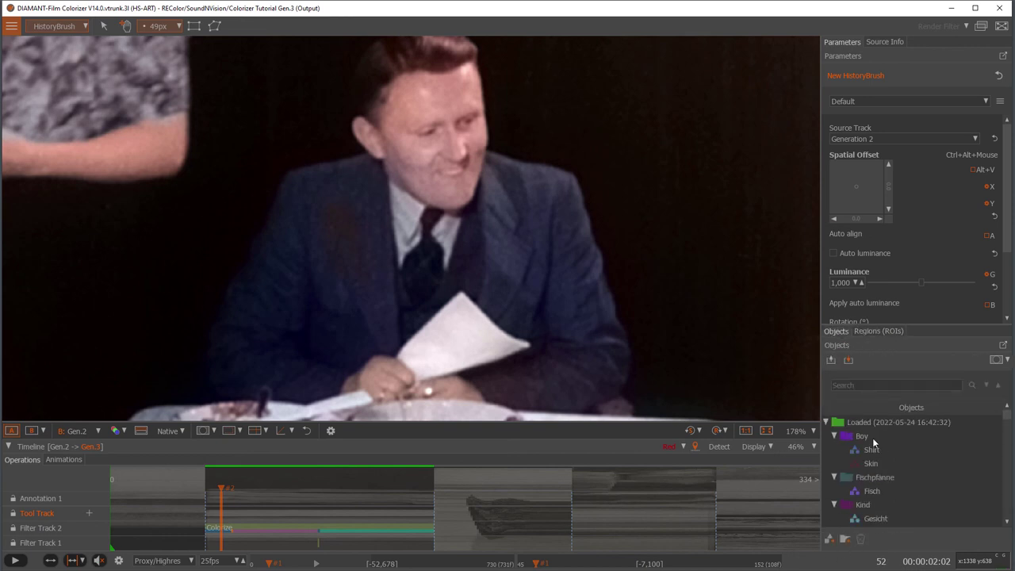
left_click(825, 421)
scroll(870, 476, "down", 1)
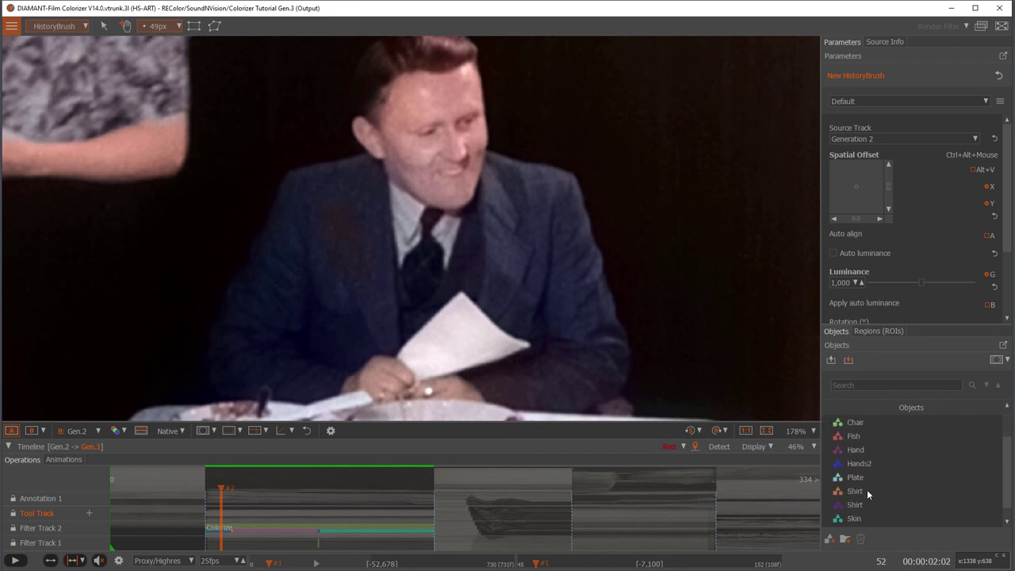
left_click(862, 519)
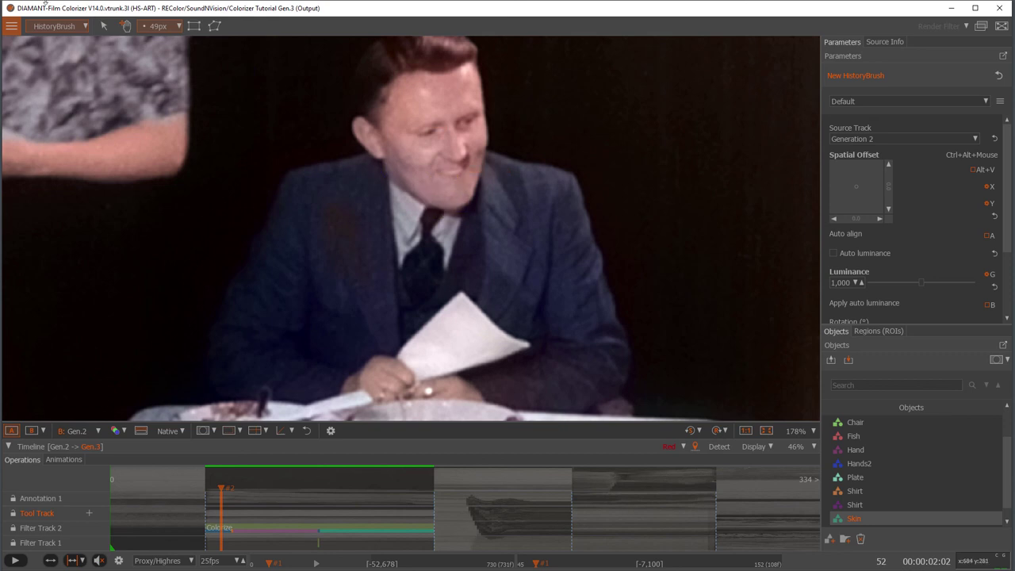
left_click(86, 27)
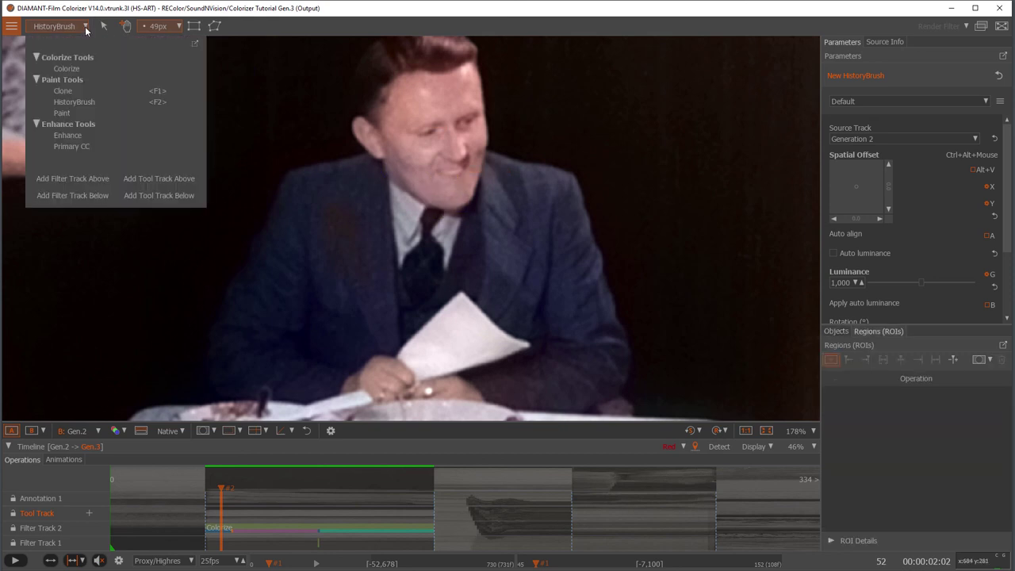
left_click(68, 69)
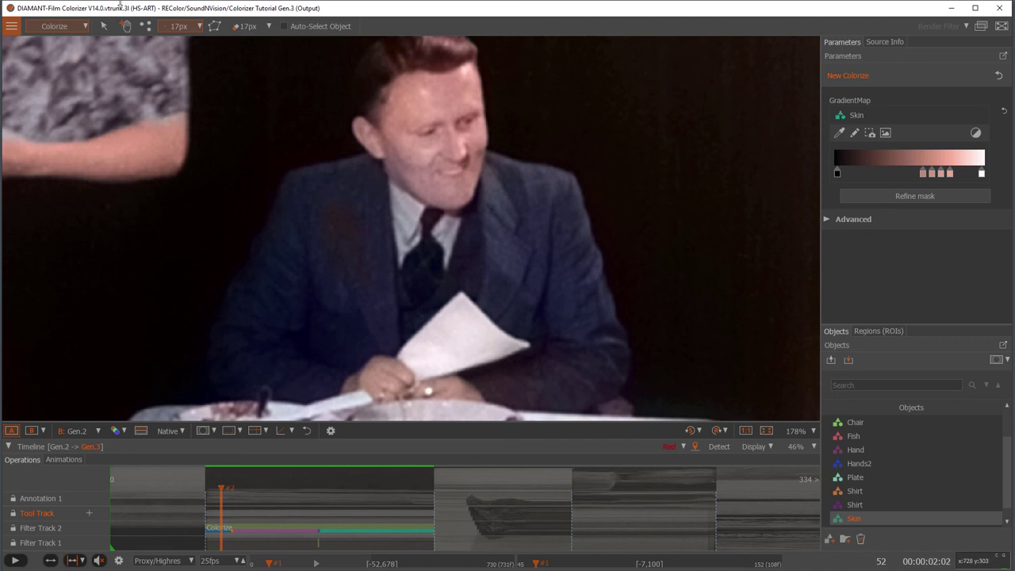
Brush Skin colour onto the man's cheek and chin at frame 52, then advance to frame 53.
left_click(147, 27)
left_click(401, 167)
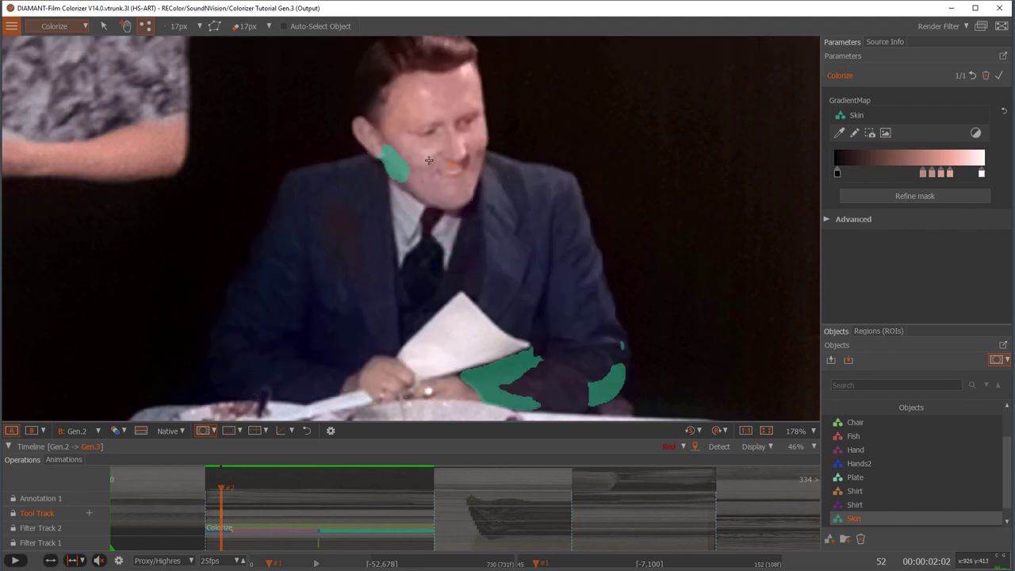
left_click(418, 159)
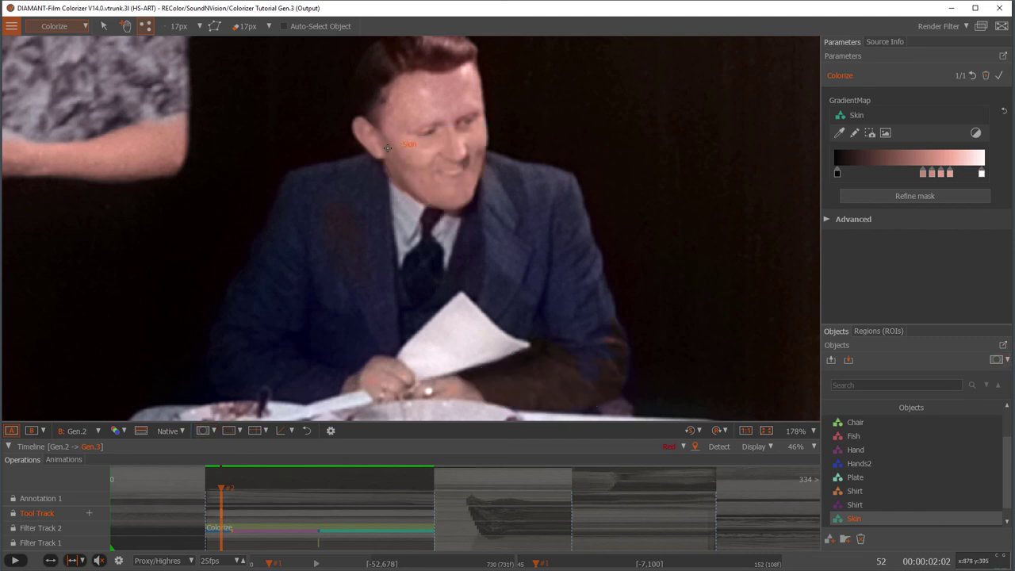
left_click(443, 139)
left_click(460, 172)
scroll(448, 179, "down", 2)
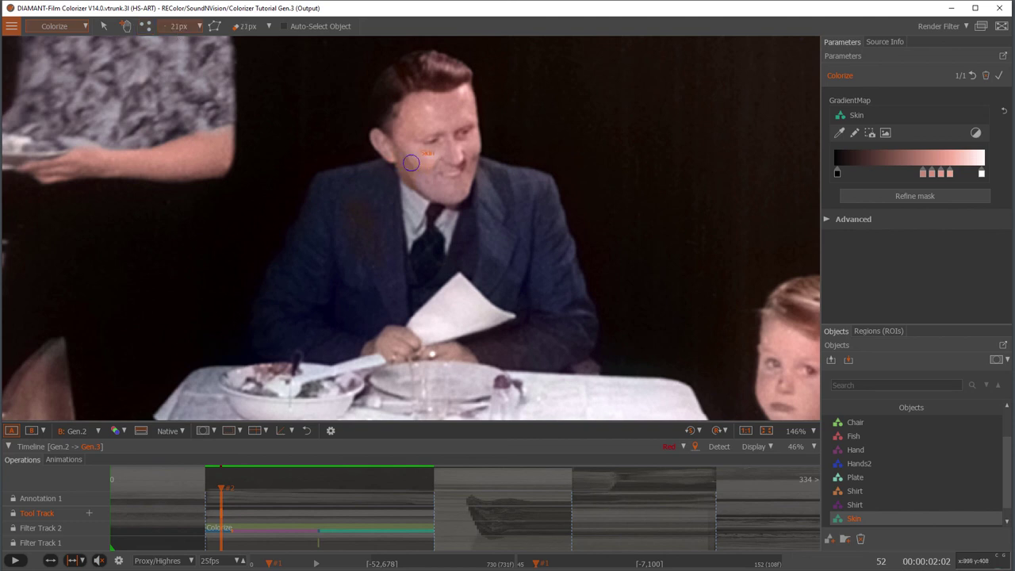
scroll(412, 166, "up", 4)
left_click(440, 189)
scroll(461, 190, "down", 5)
key("Right")
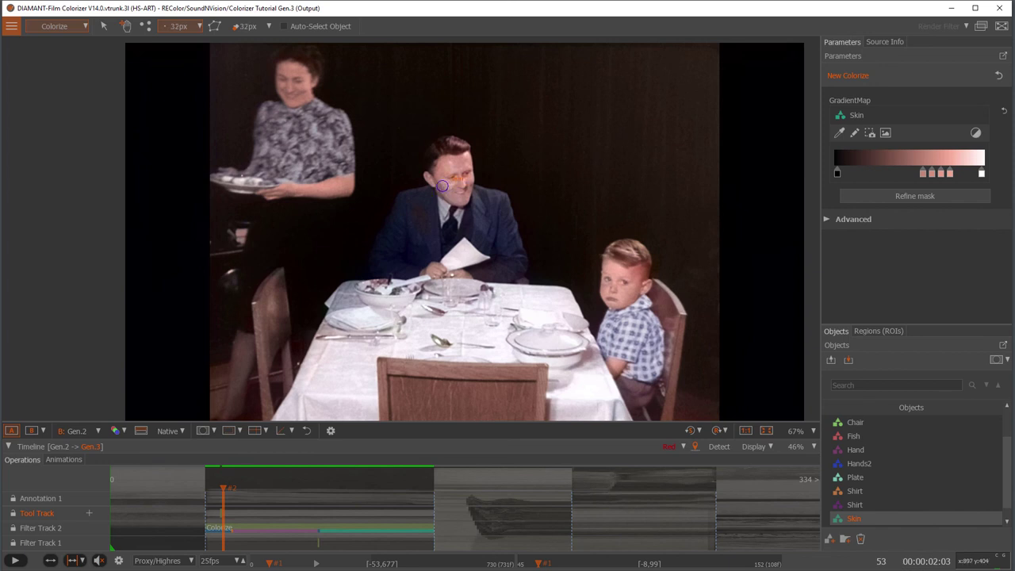
Paint a Skin Colorize stroke on the man's chin at frame 53.
left_click(453, 194)
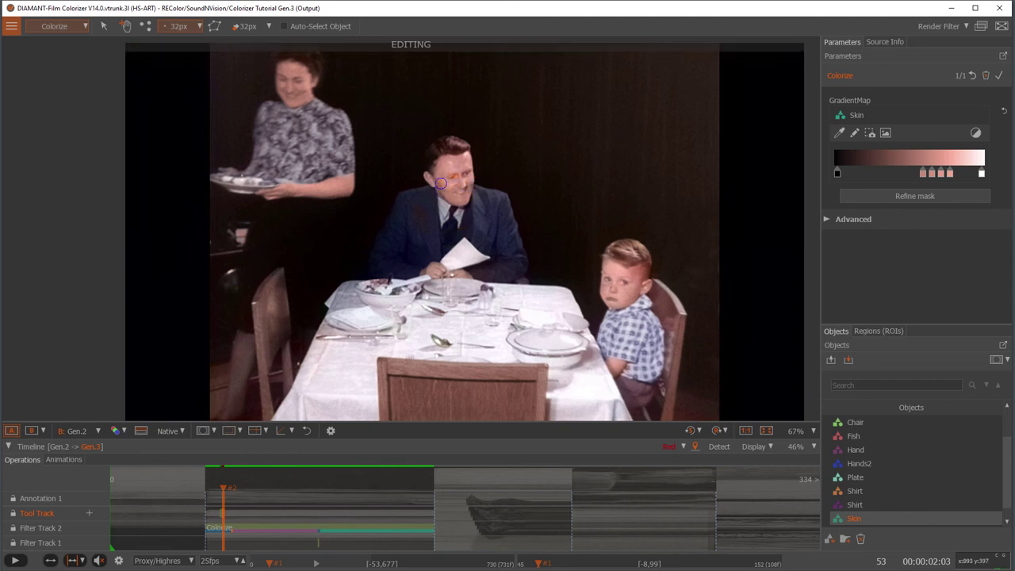
scroll(459, 211, "down", 3)
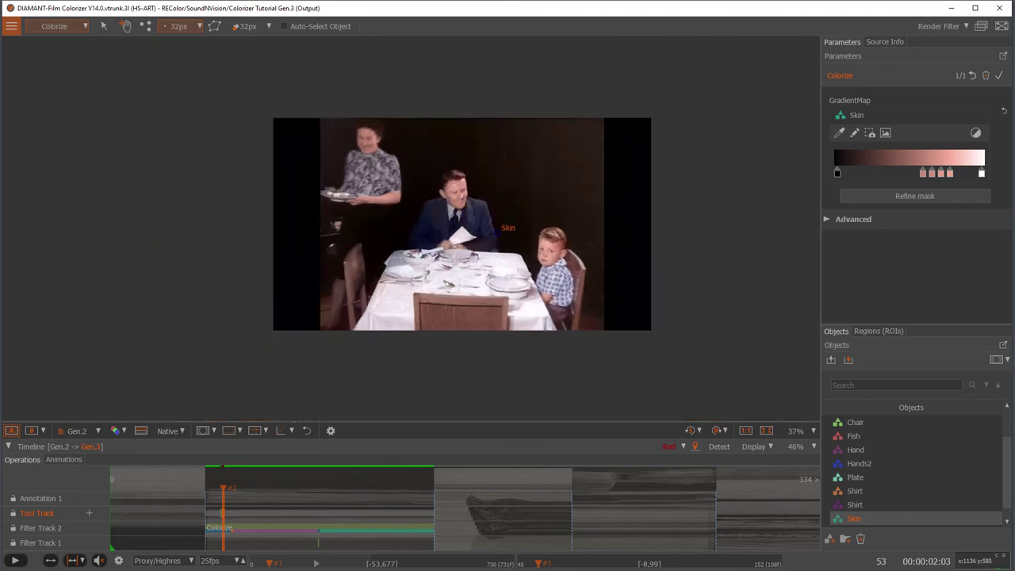